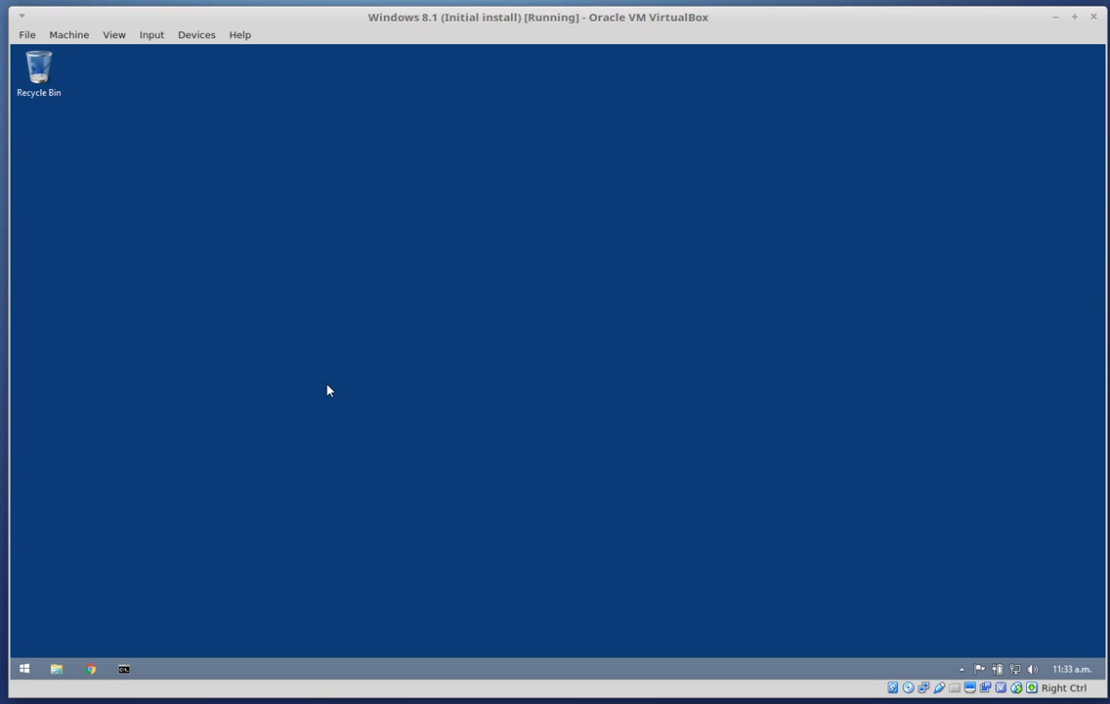
# Open Chrome and go to the Weka project's file listing at sf.net/projects/weka/files
pyautogui.click(94, 669)
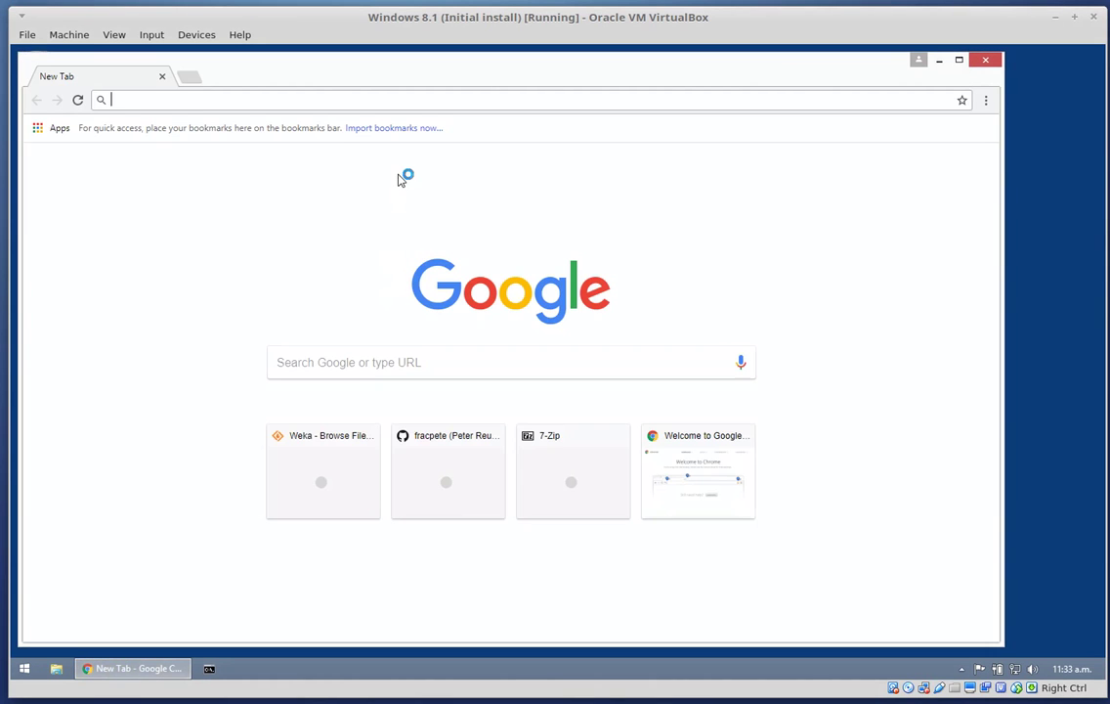
pyautogui.write('f')
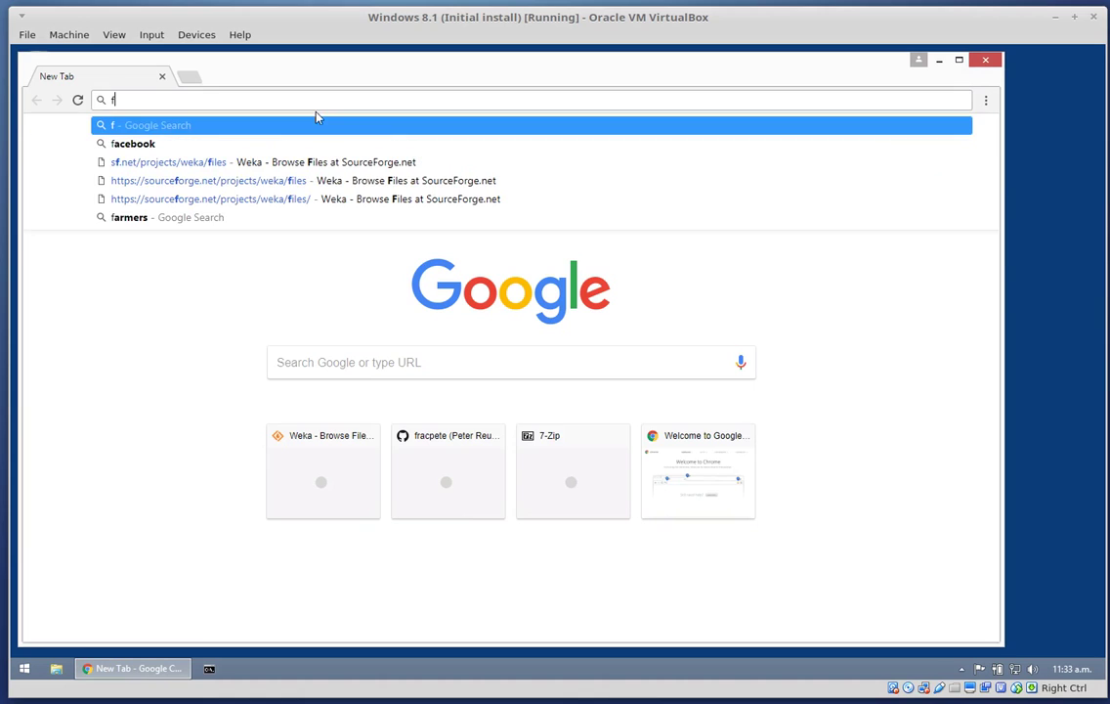
pyautogui.press('BackSpace')
pyautogui.write('sf')
pyautogui.press('Down')
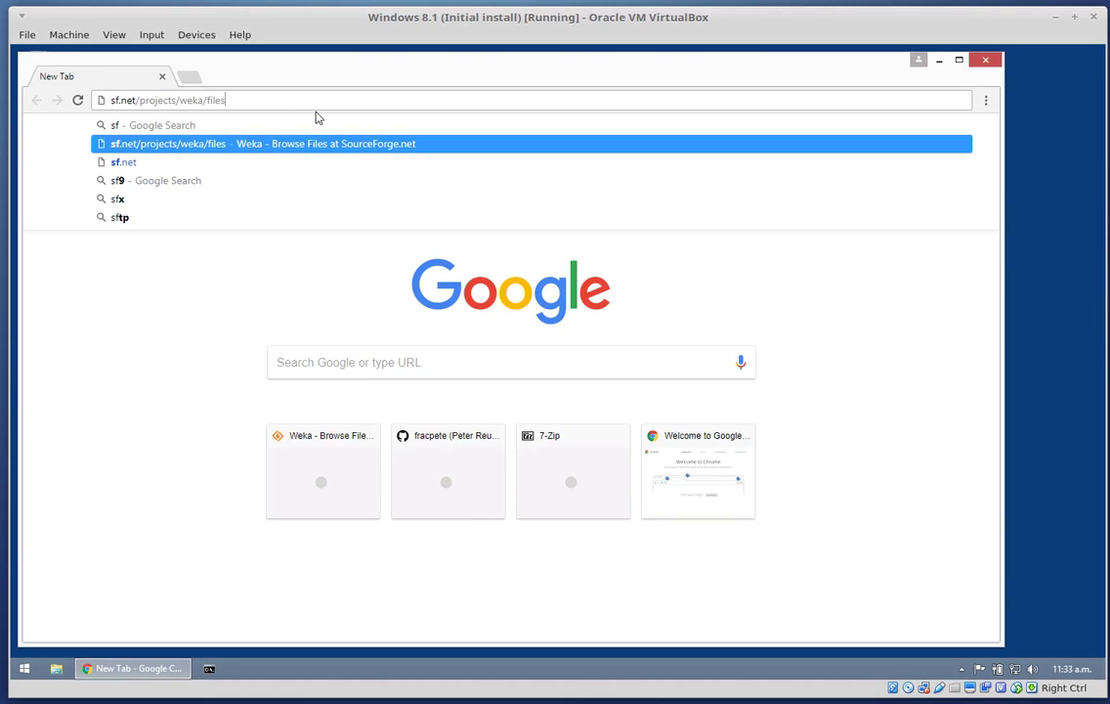
pyautogui.press('Return')
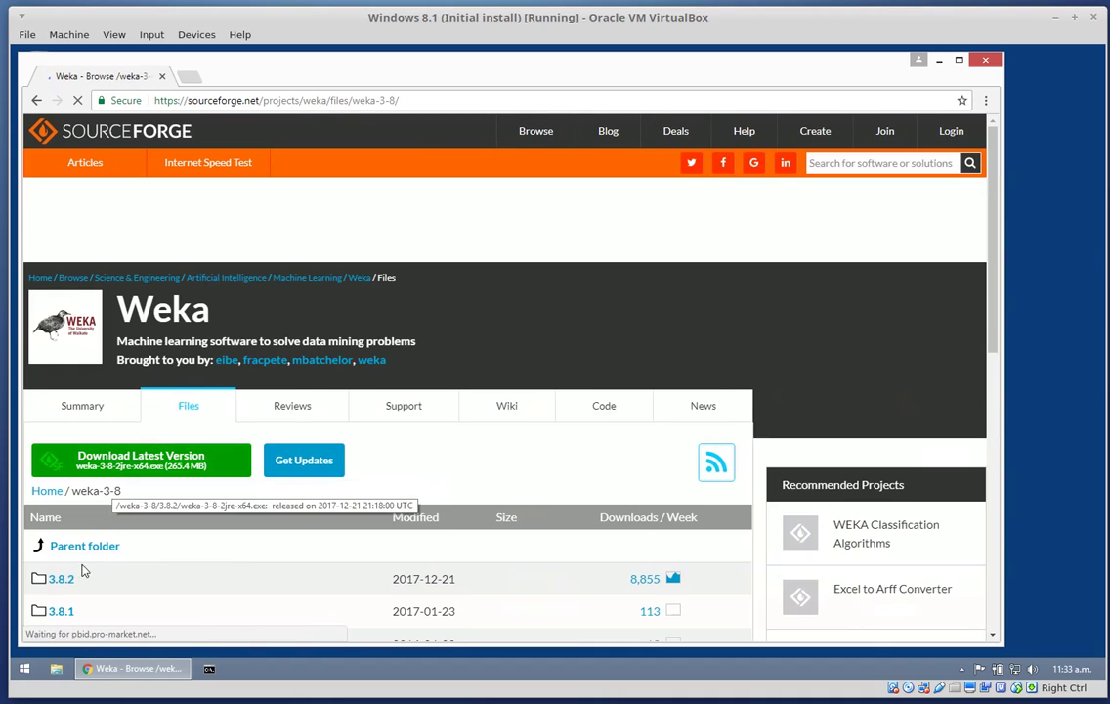
# Open the 3.8.2 release folder and download weka-3-8-2.zip
pyautogui.click(59, 580)
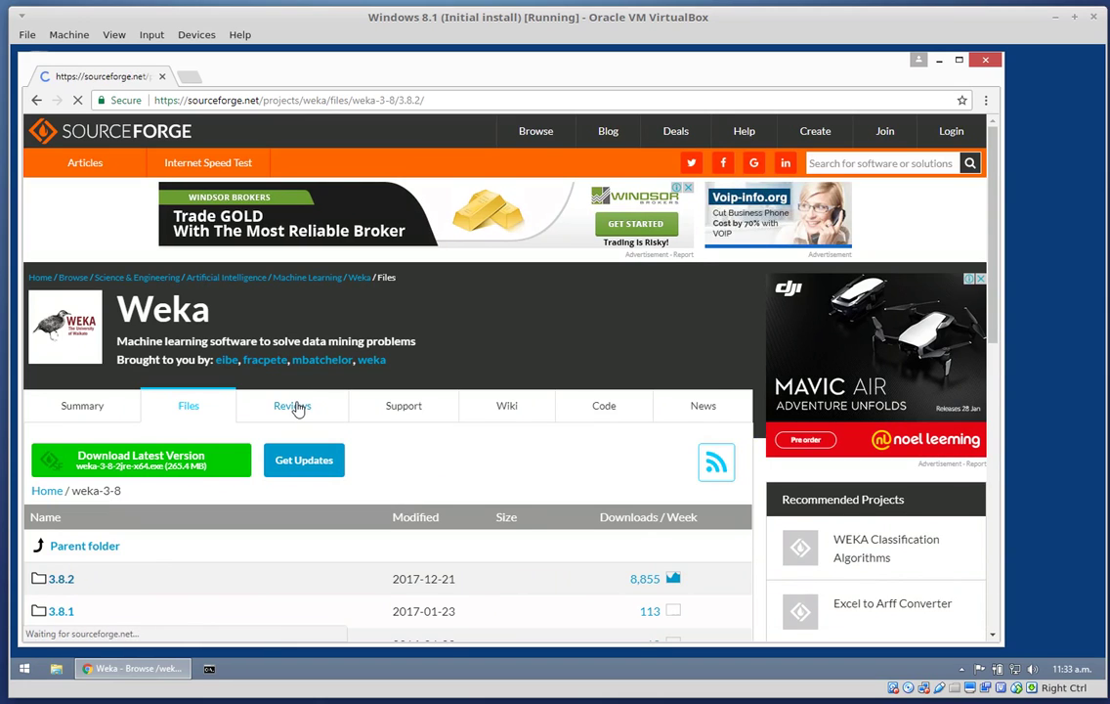
pyautogui.scroll(-5, 298, 410)
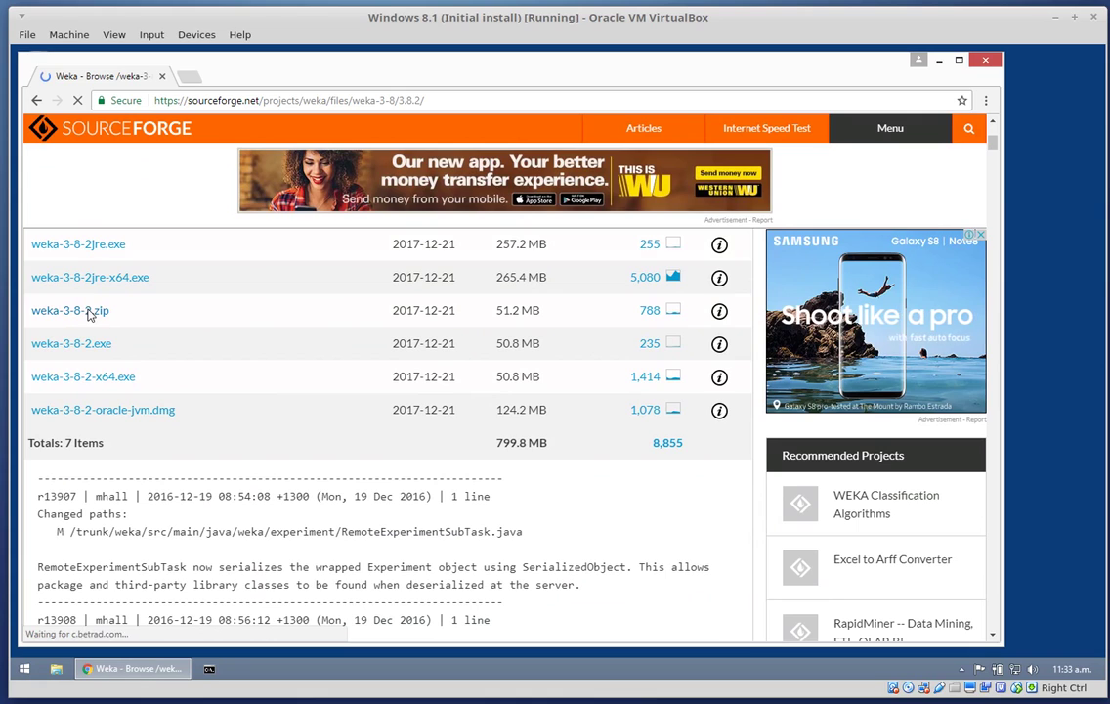
pyautogui.click(88, 312)
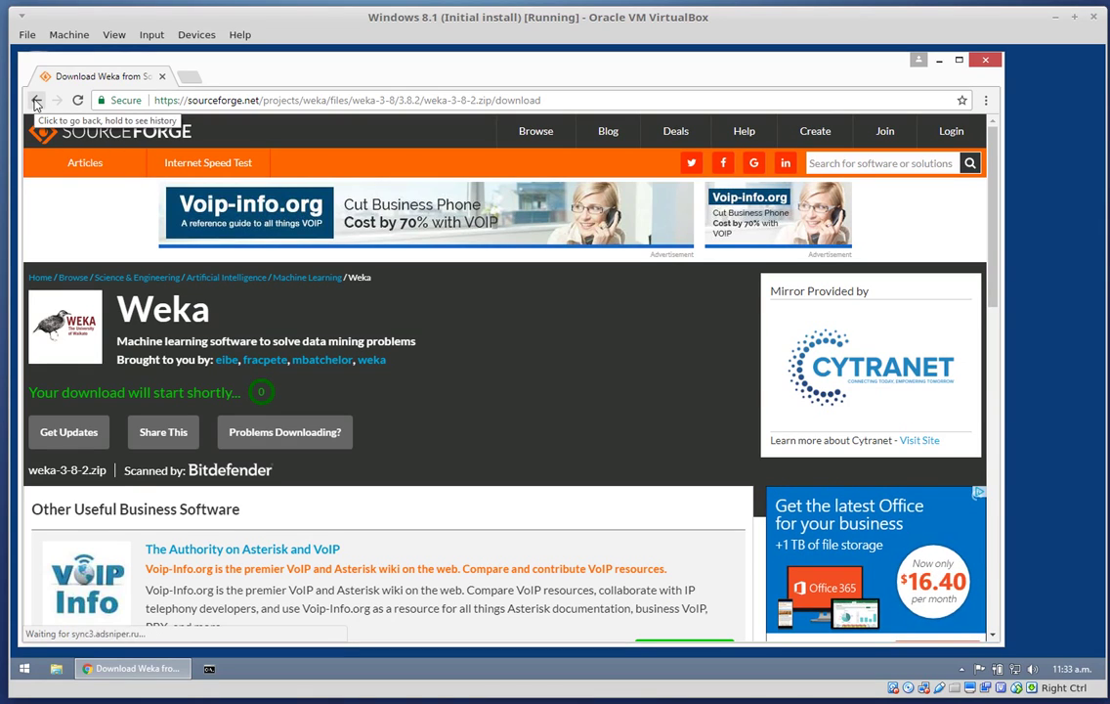
# Return to the Weka file listing and download weka-3-9-2.zip from the 3.9.2 folder under weka-3-9
pyautogui.click(36, 101)
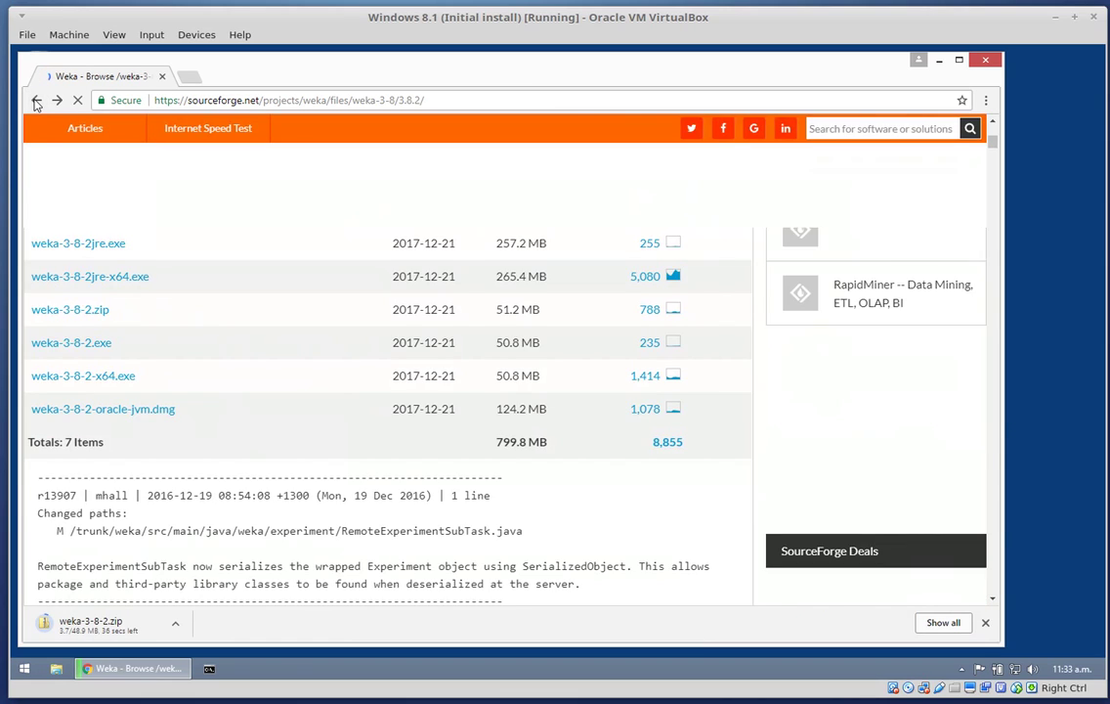
pyautogui.click(36, 101)
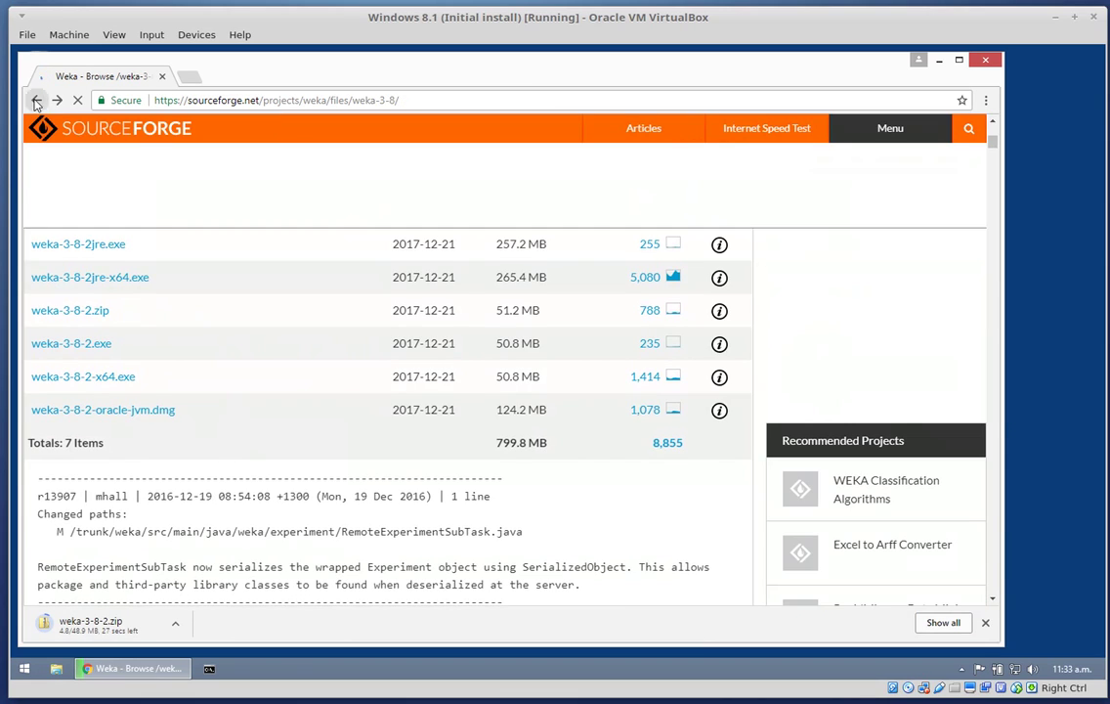
pyautogui.click(36, 101)
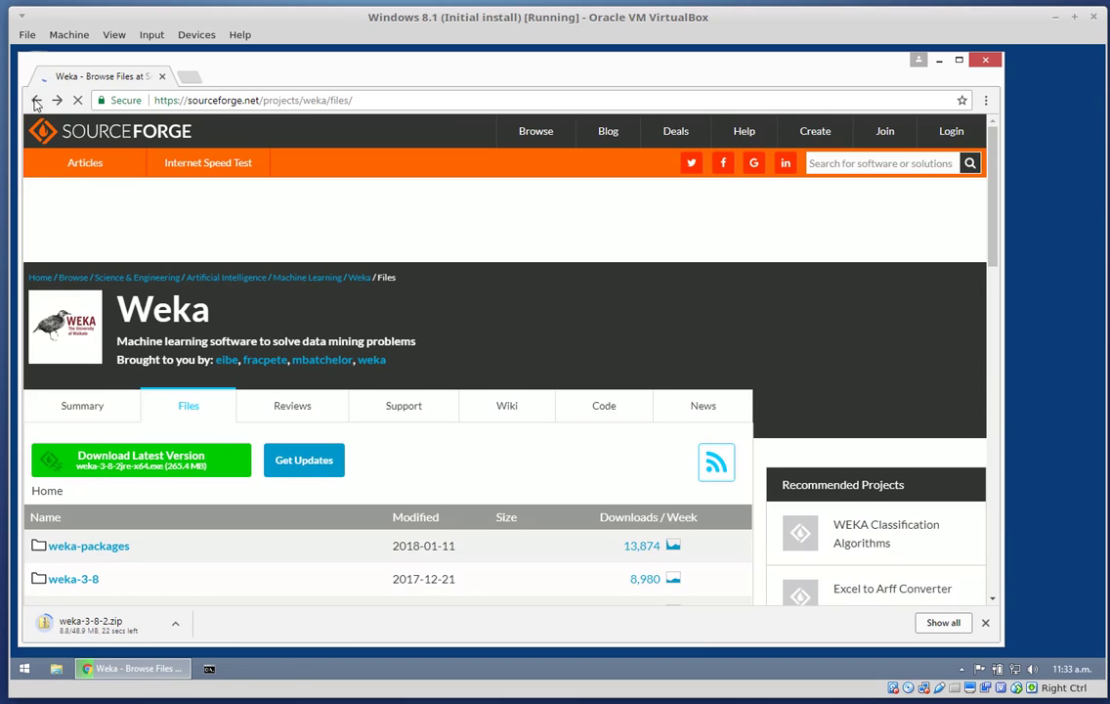
pyautogui.scroll(-4, 101, 372)
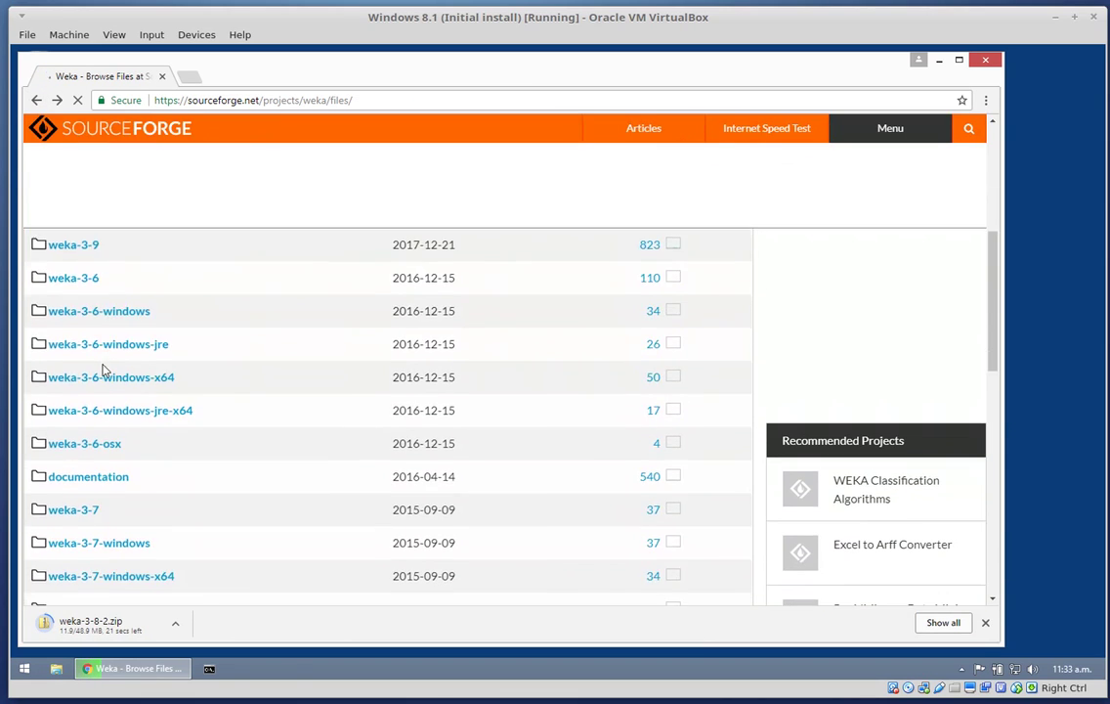
pyautogui.click(82, 250)
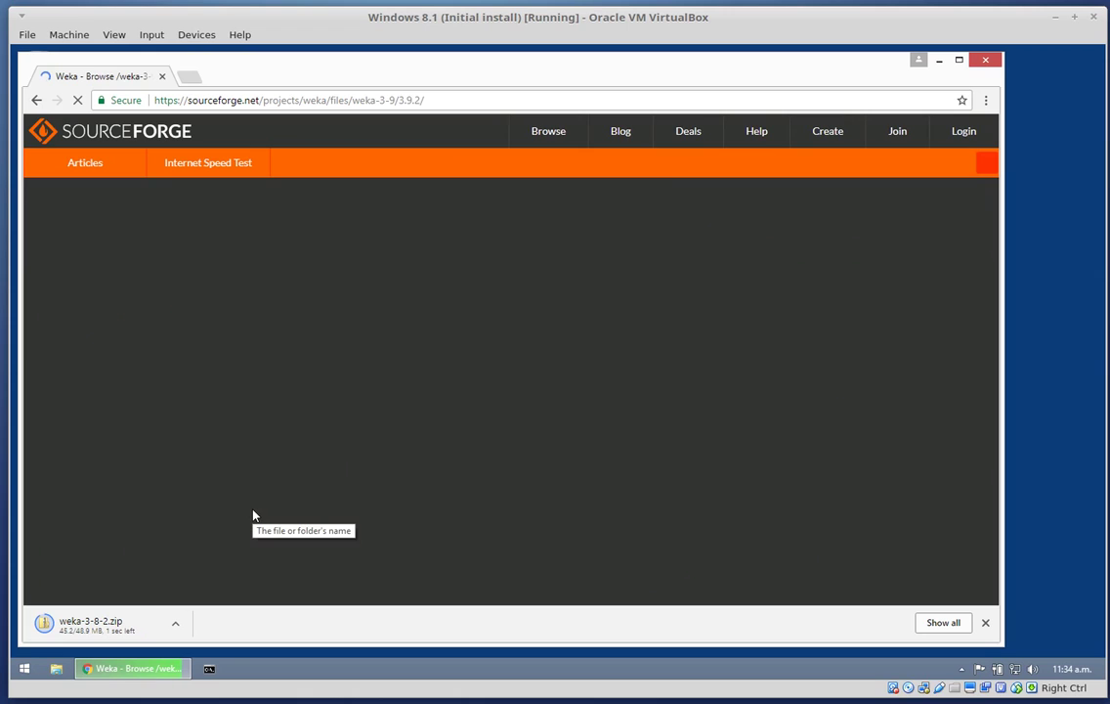
pyautogui.scroll(-3, 252, 515)
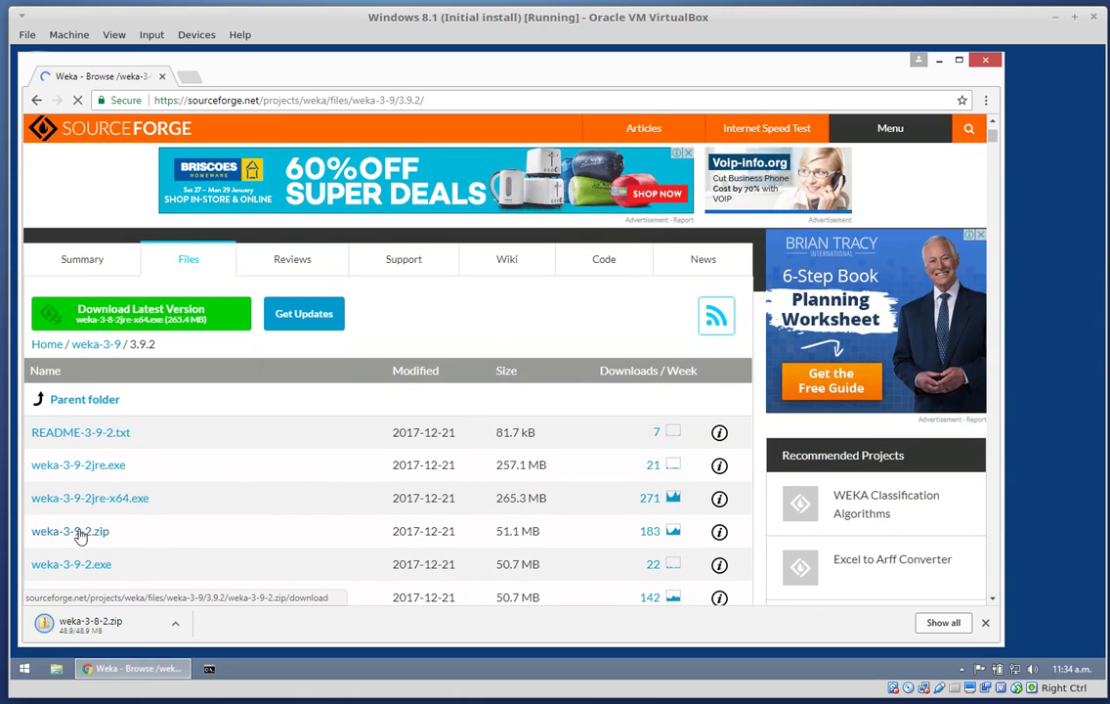
pyautogui.click(80, 532)
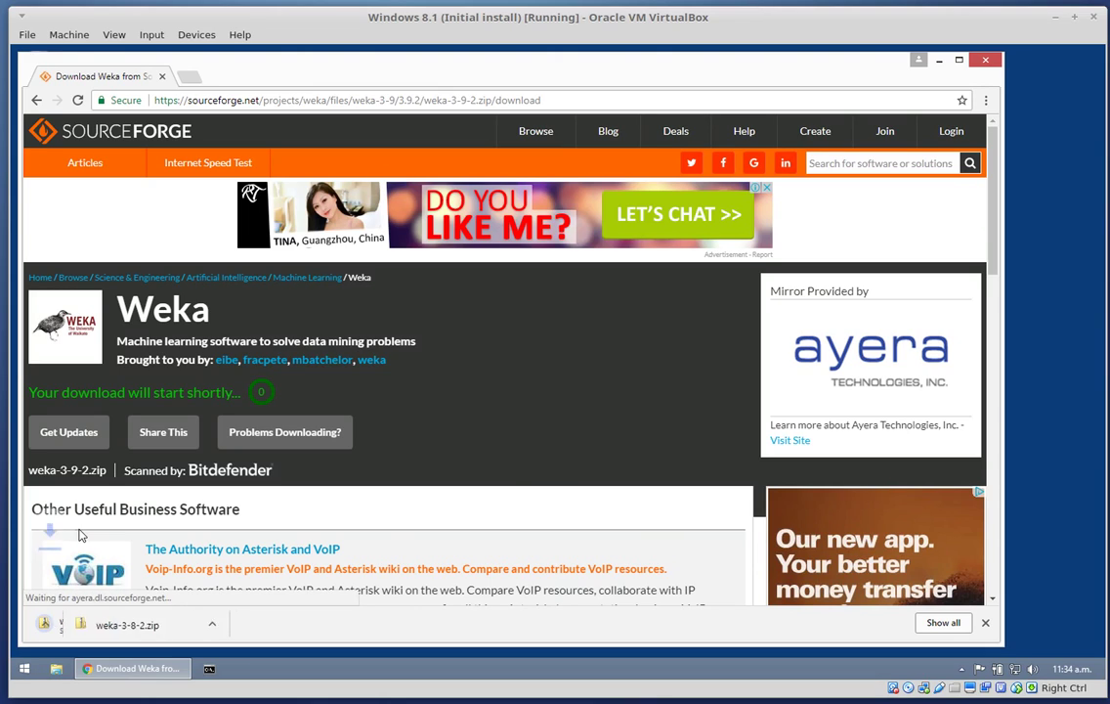
# Return to the Weka file listing and download weka-3-6-11.zip from the 3.6.11 folder under weka-3-6
pyautogui.click(36, 100)
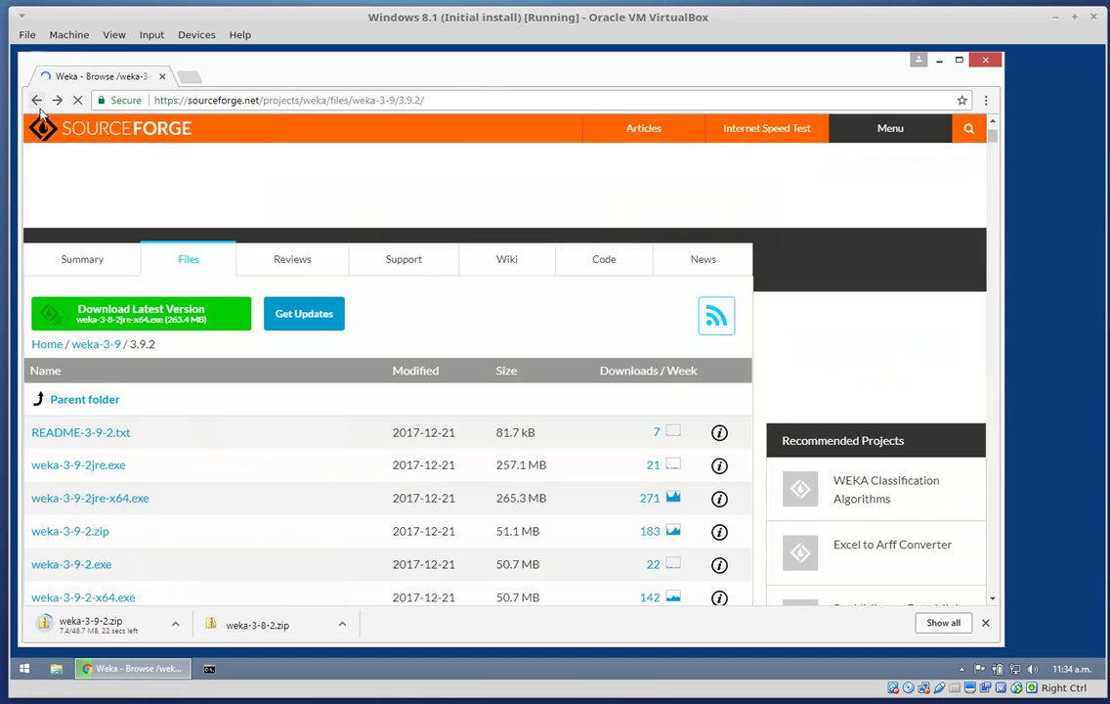
pyautogui.click(37, 101)
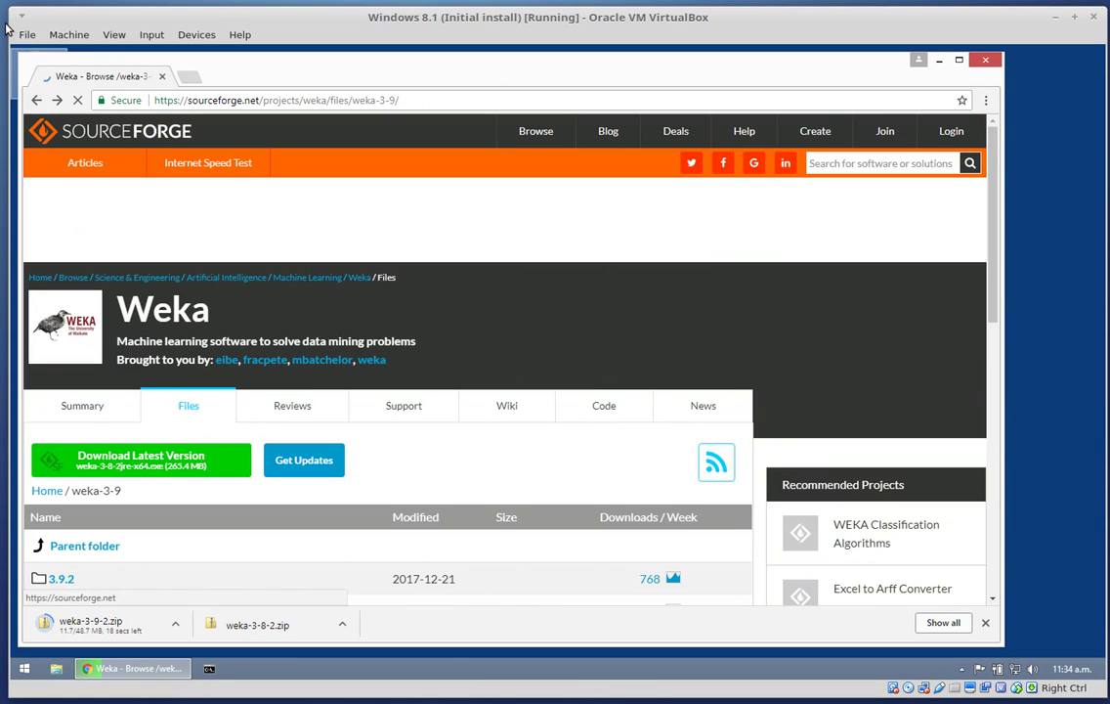
pyautogui.click(36, 99)
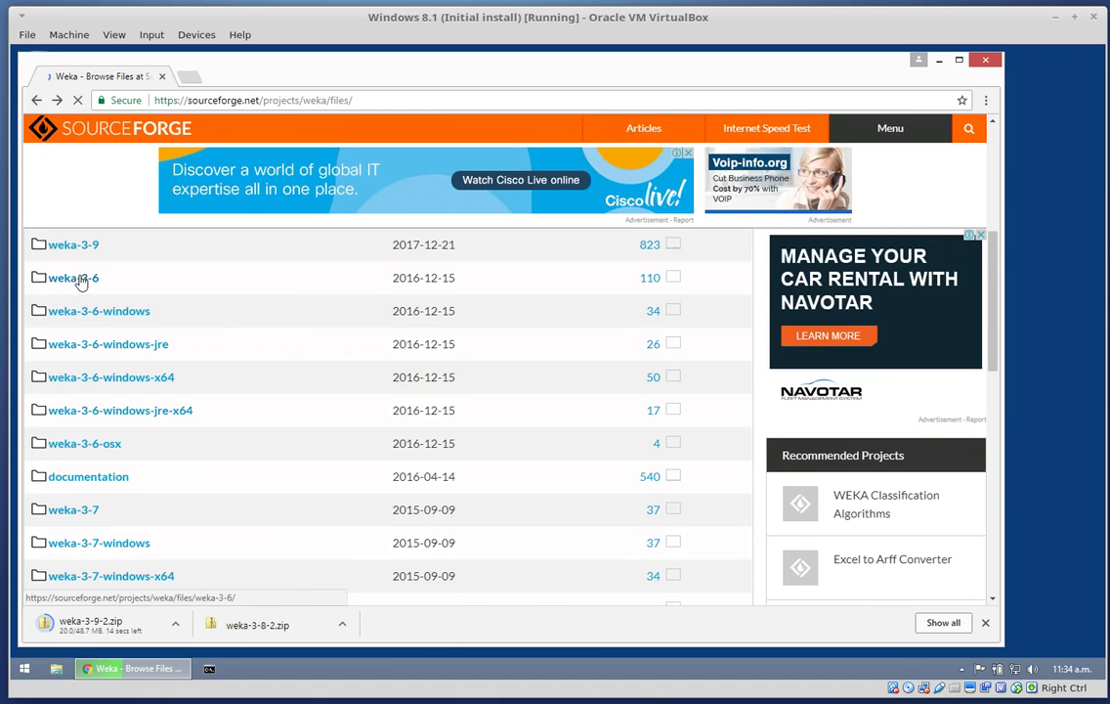
pyautogui.click(82, 281)
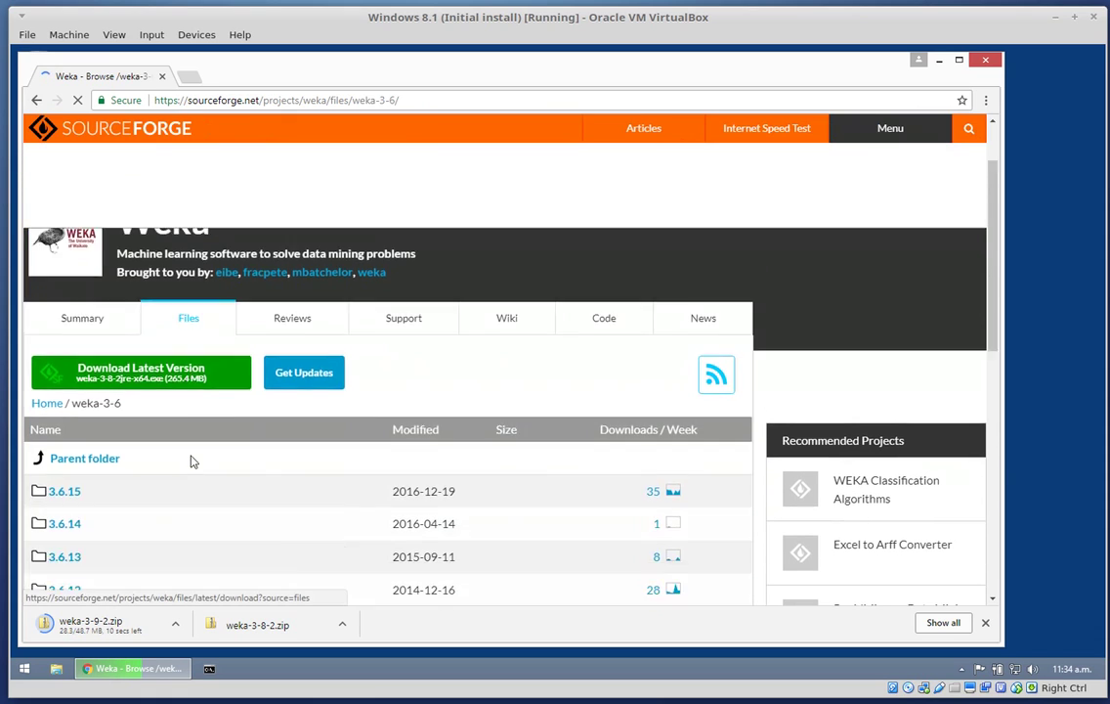
pyautogui.scroll(-1, 193, 461)
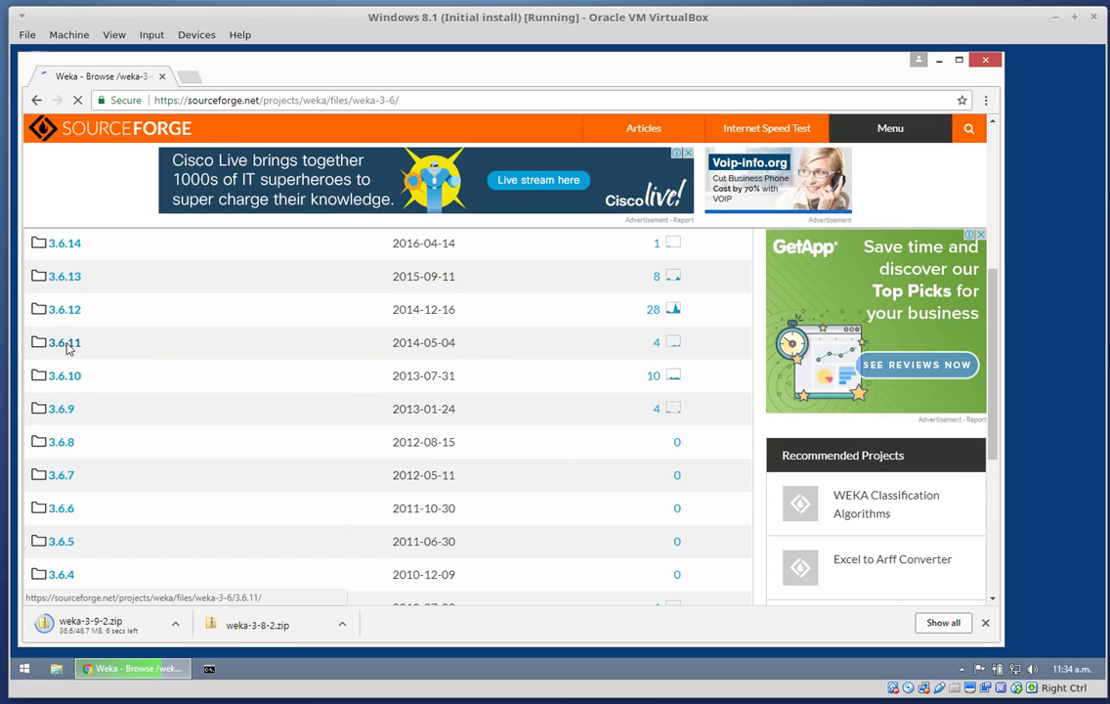
pyautogui.click(69, 349)
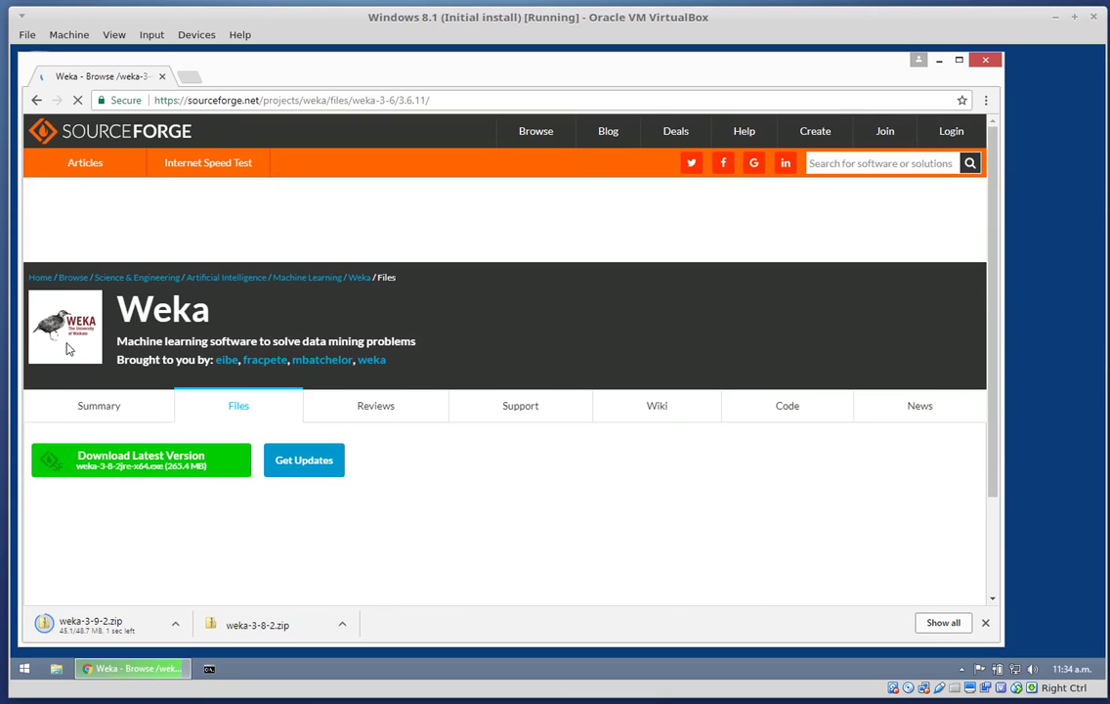
pyautogui.scroll(-3, 196, 391)
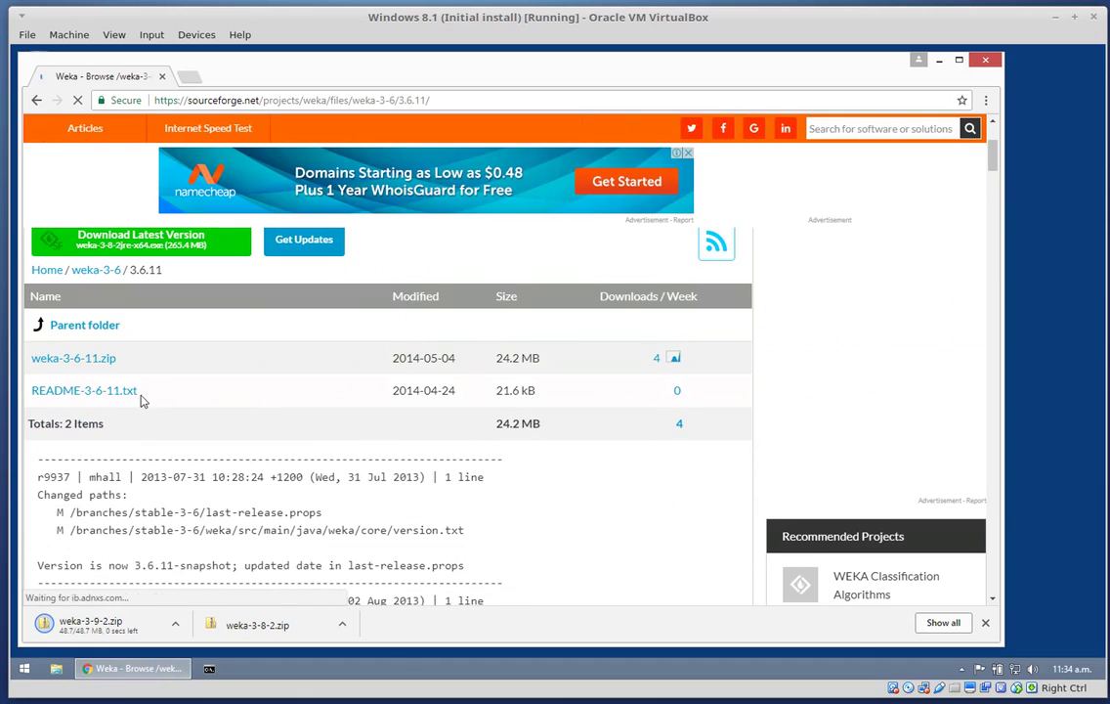
pyautogui.click(98, 359)
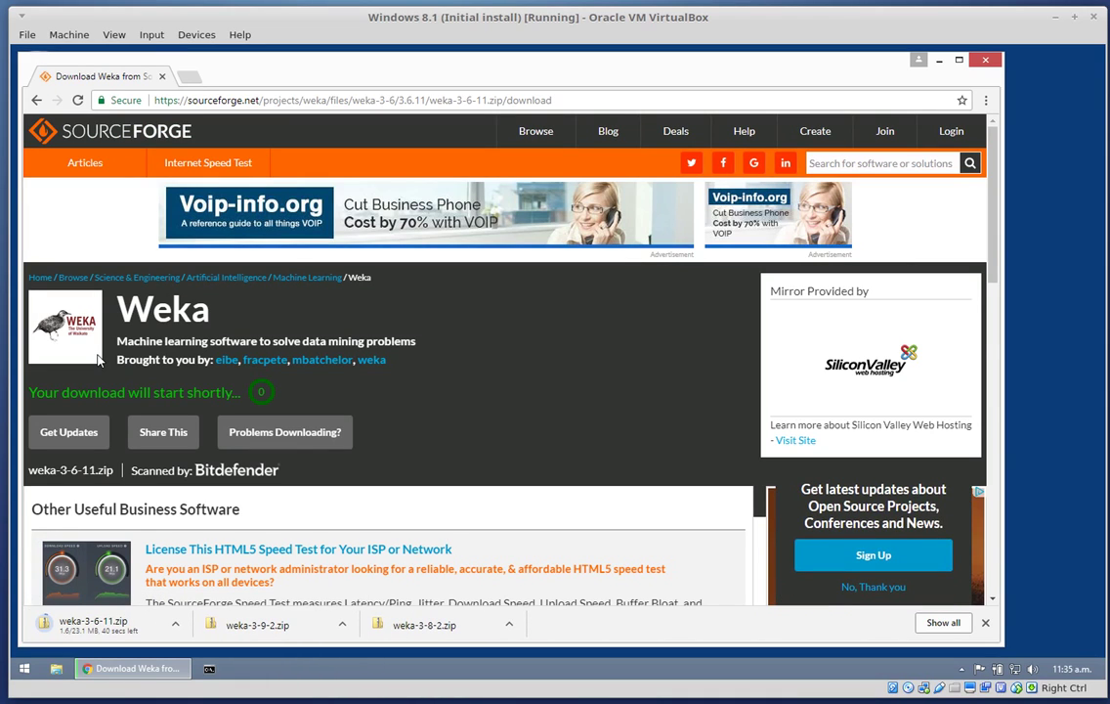
# Go to the weka-virtualenv author's GitHub profile and open the weka-virtualenv repository from the repository list
pyautogui.hotkey('ctrl', 'l')
pyautogui.write('gith')
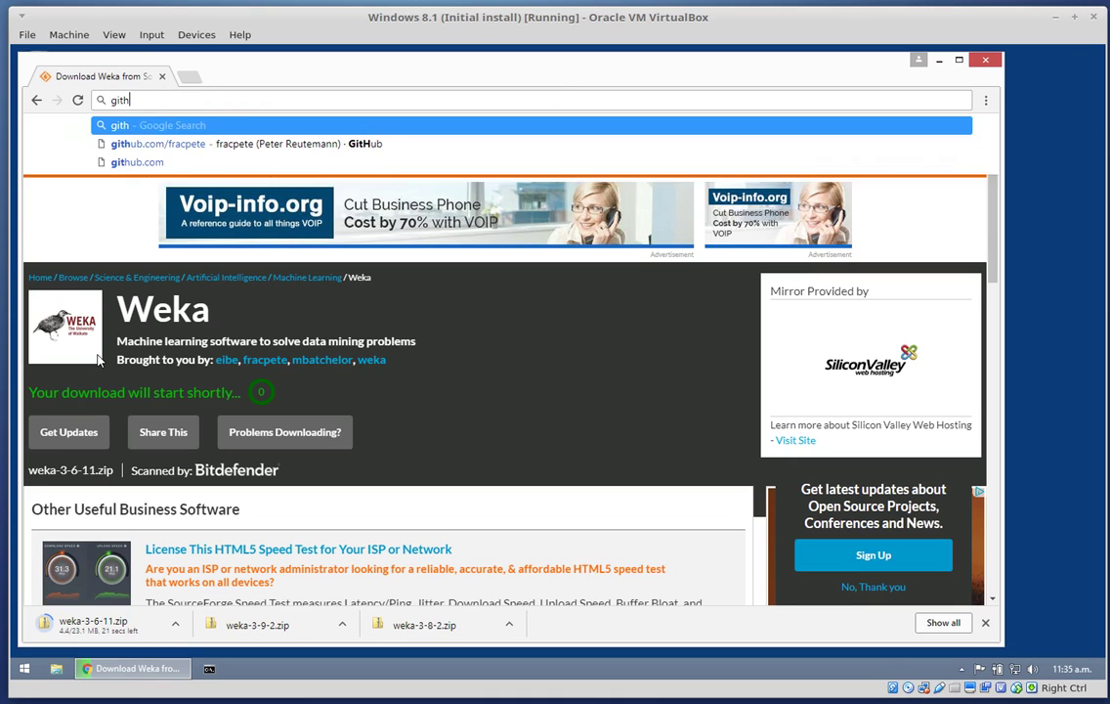
pyautogui.press('Return')
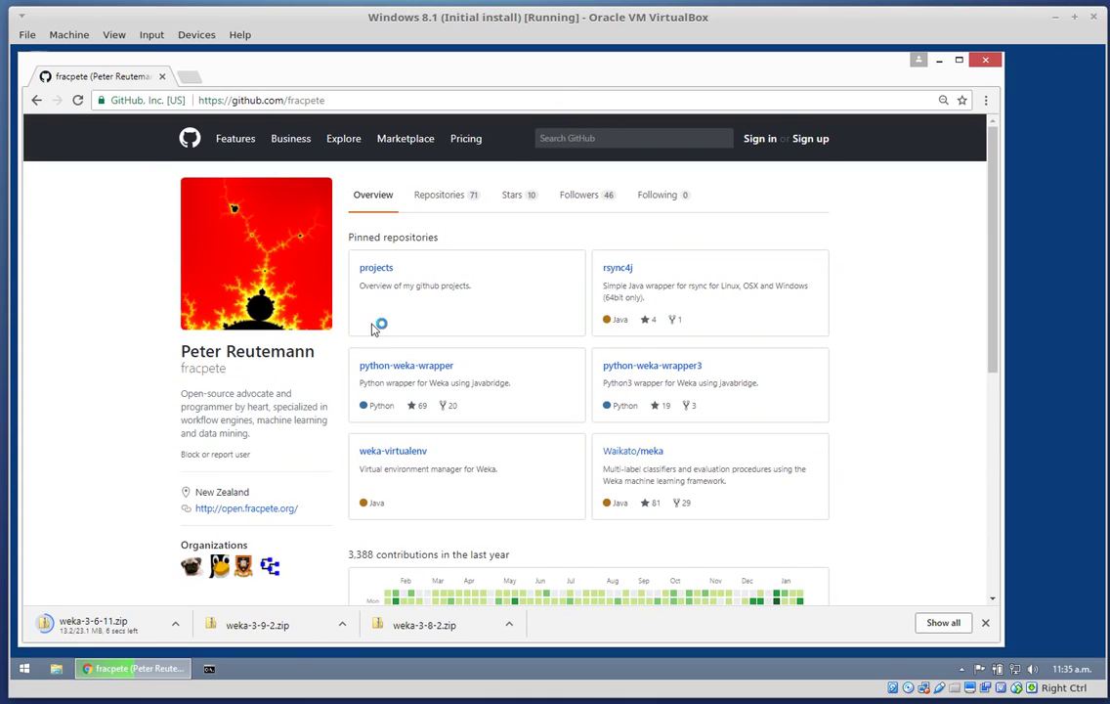
pyautogui.click(439, 197)
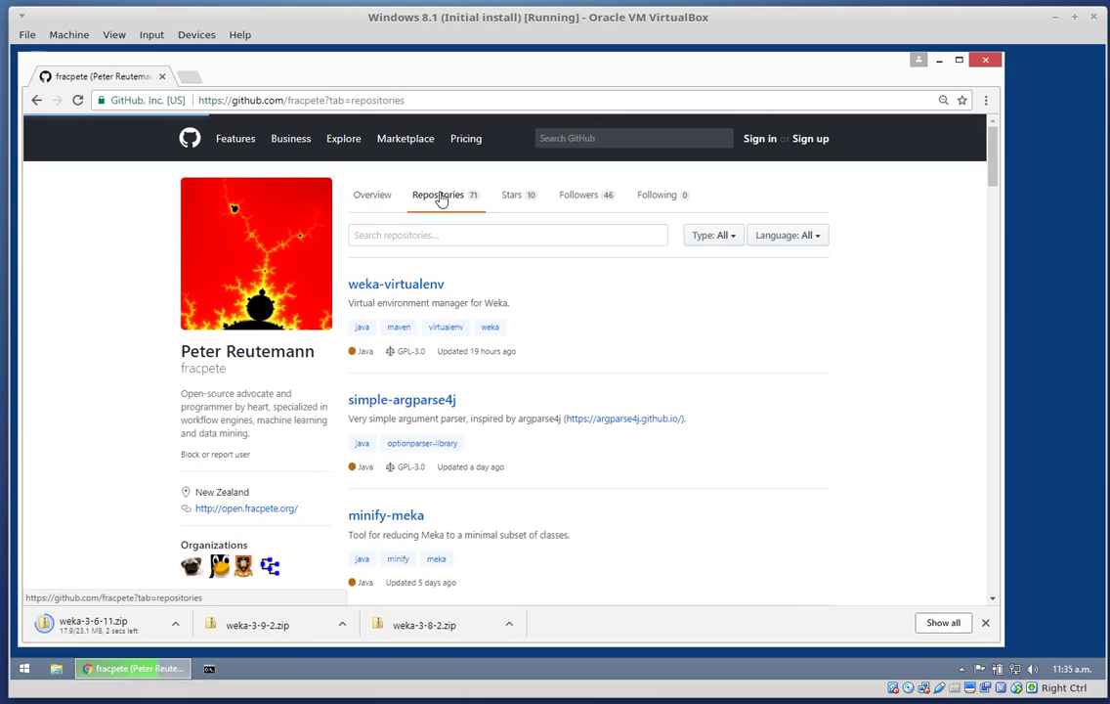
pyautogui.click(414, 286)
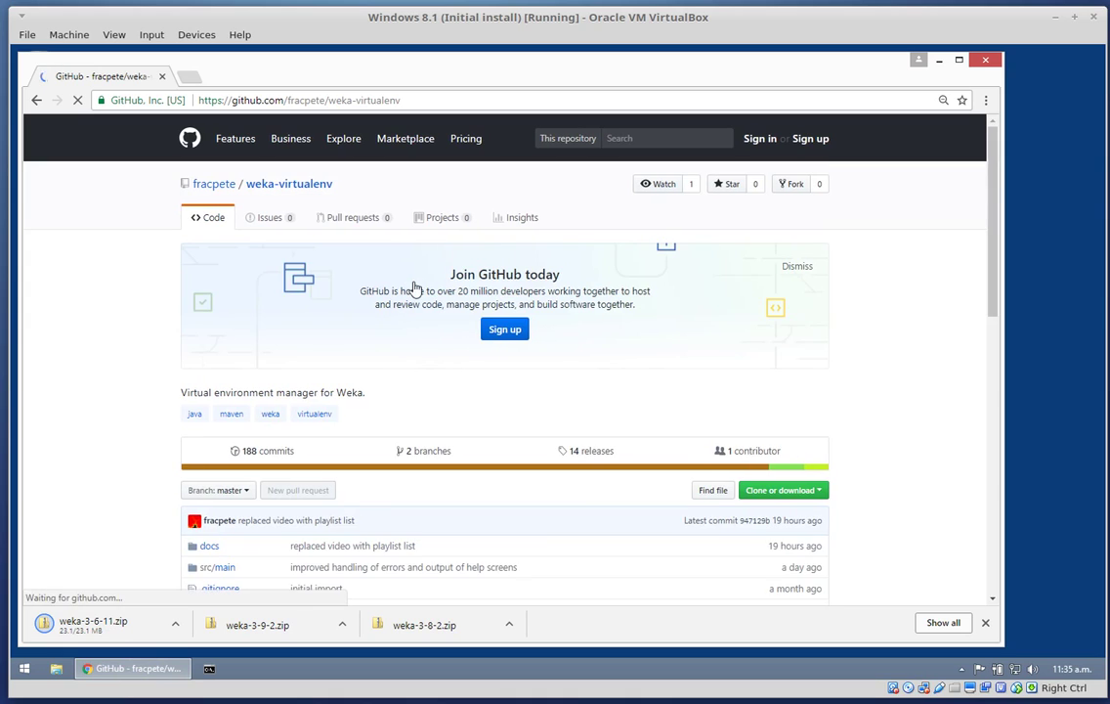
# Dismiss the GitHub sign-up banner and download weka-virtualenv-0.0.14-bin.zip from the repository's v0.0.14 release
pyautogui.click(800, 268)
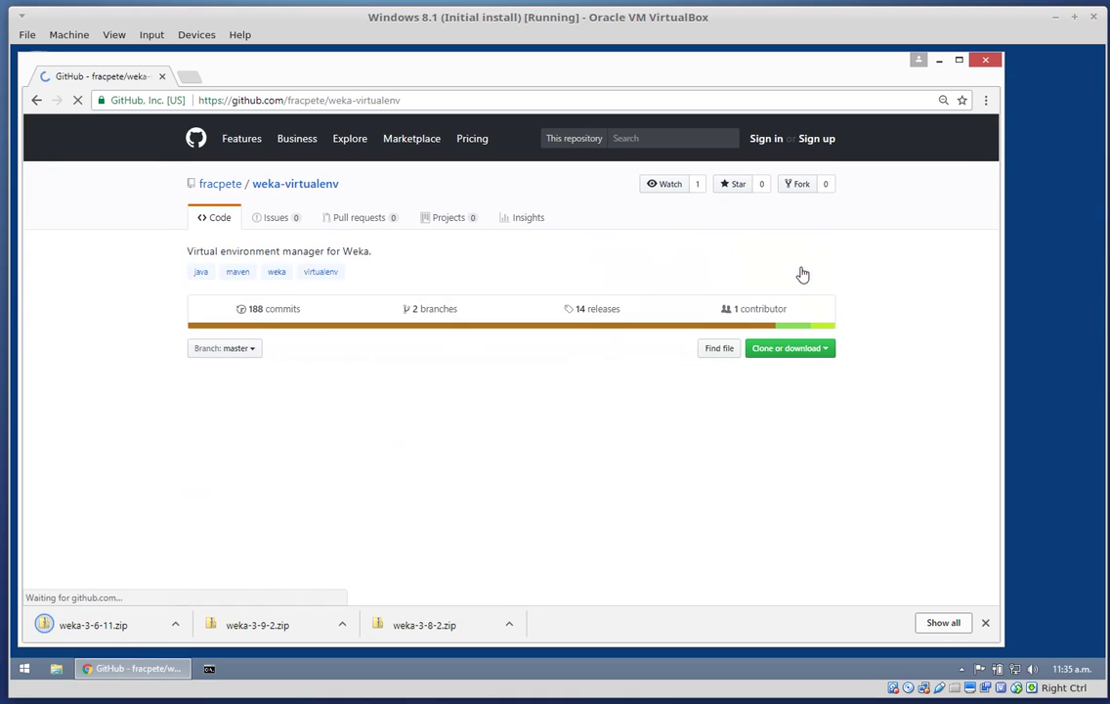
pyautogui.click(596, 310)
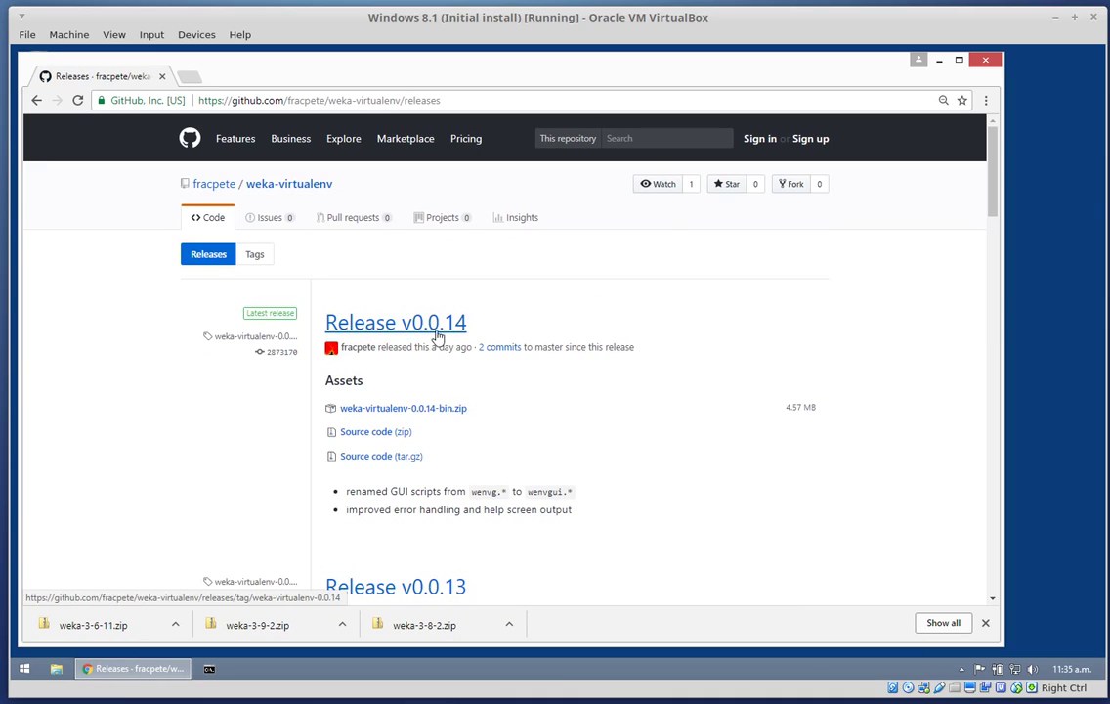
pyautogui.click(453, 408)
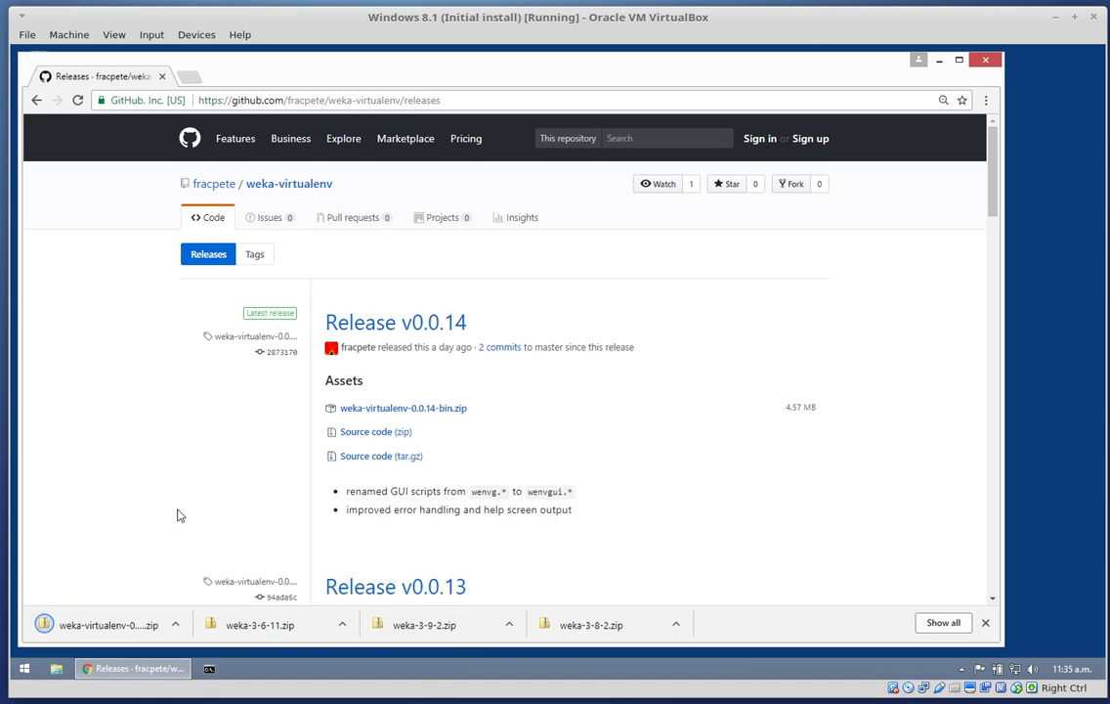
# Switch to File Explorer and open the Downloads folder
pyautogui.click(56, 669)
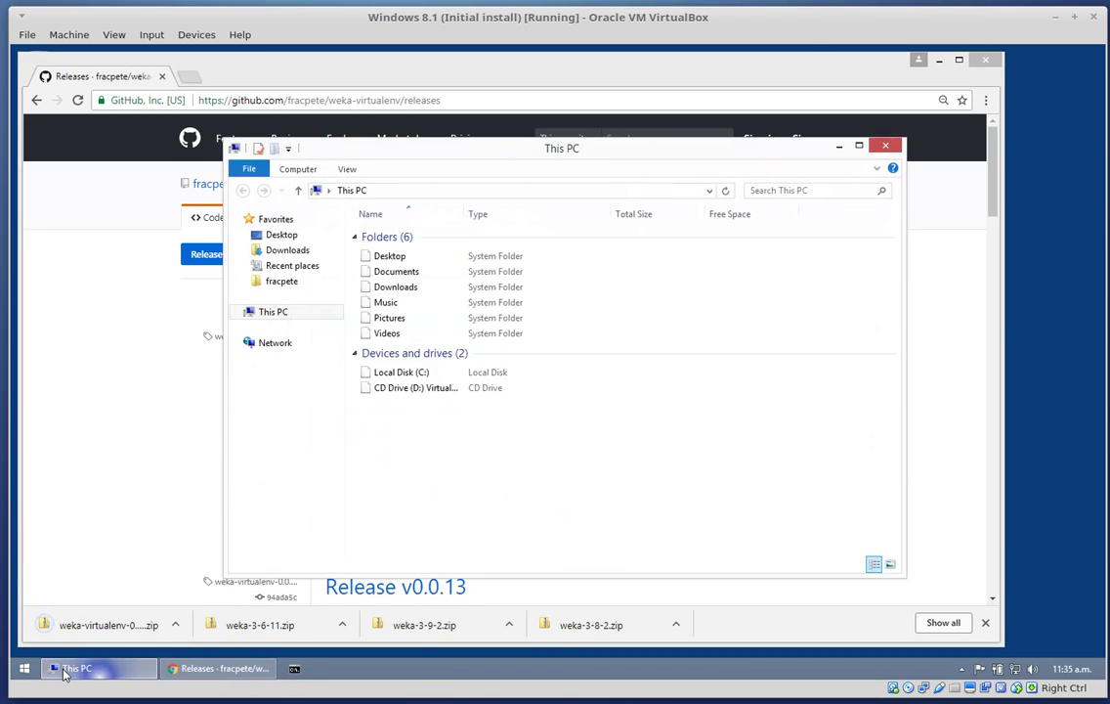
pyautogui.doubleClick(392, 286)
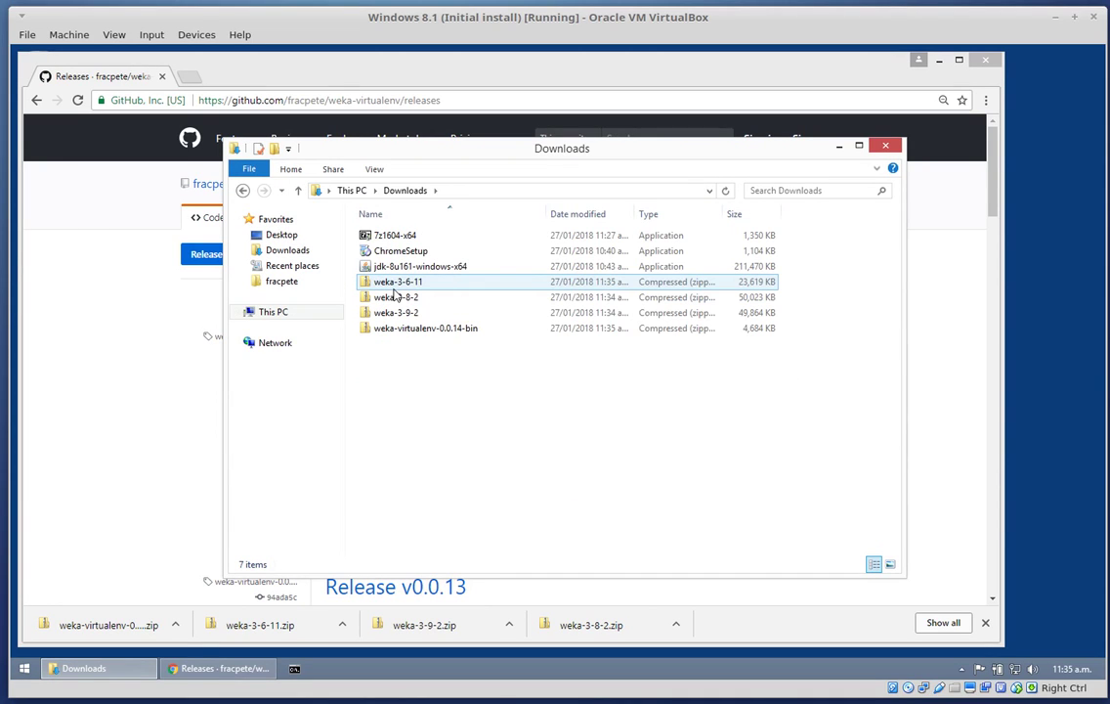
pyautogui.click(414, 331)
pyautogui.click(414, 285)
pyautogui.keyDown('ctrl'); pyautogui.click(415, 296); pyautogui.keyUp('ctrl')
pyautogui.hotkey('shift', 'Down')
pyautogui.hotkey('shift', 'Down')
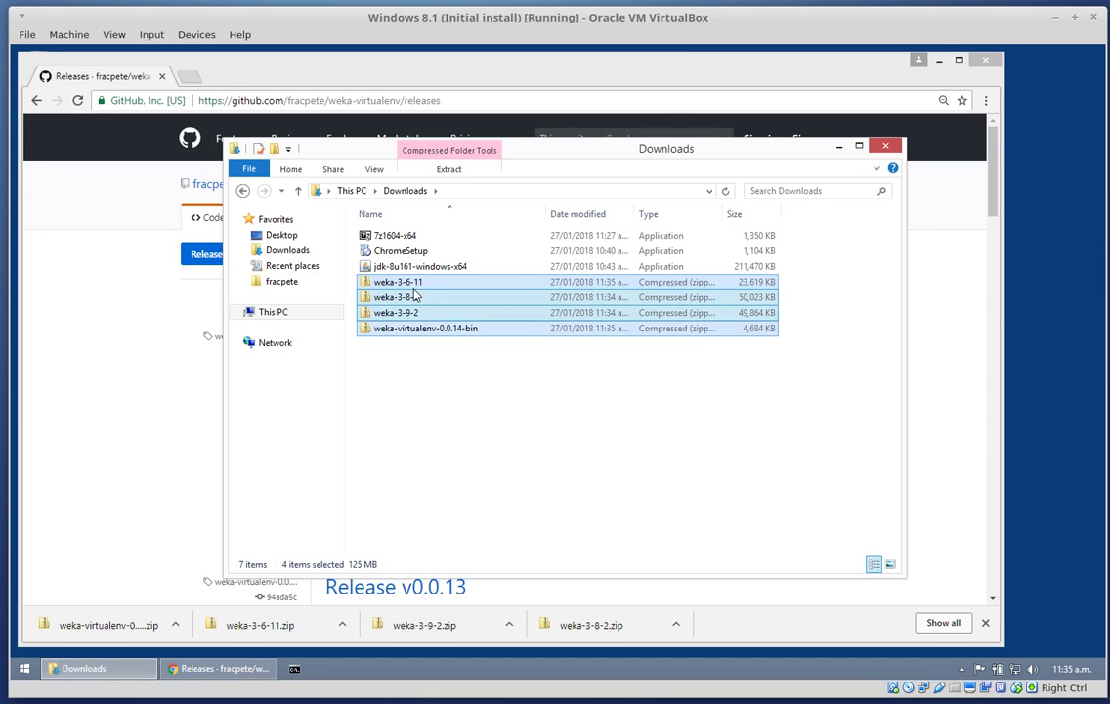
# Turn on the display of file name extensions for the Downloads folder
pyautogui.click(374, 170)
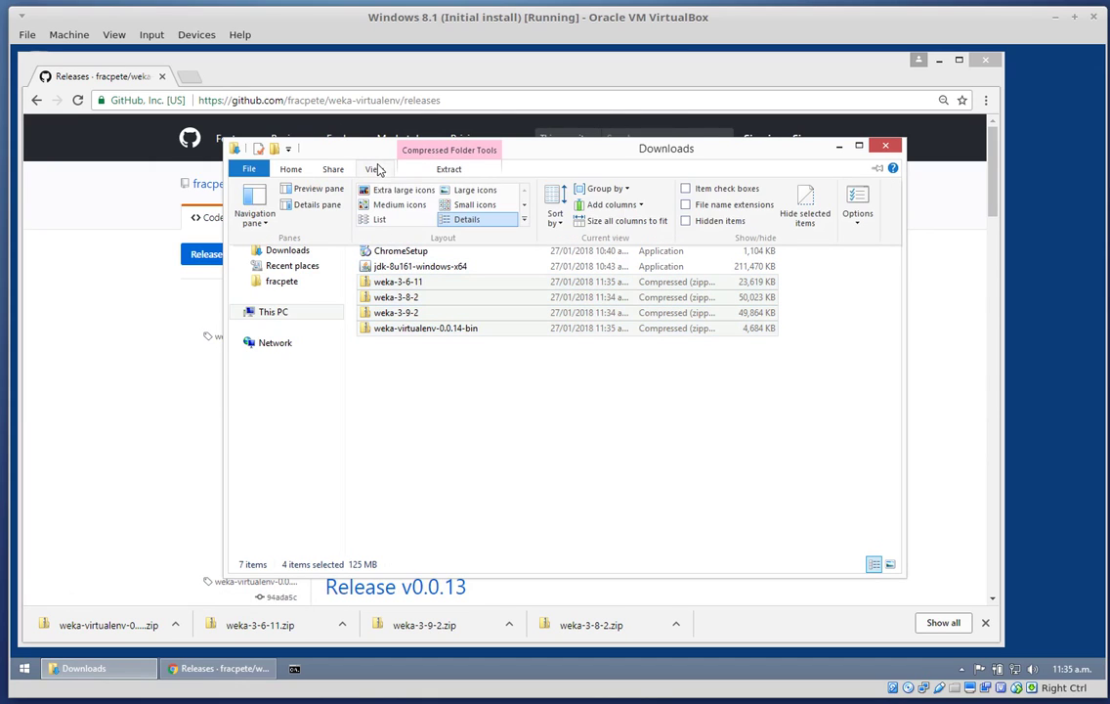
pyautogui.click(687, 206)
# Extract weka-3-6-11.zip, weka-3-8-2.zip, weka-3-9-2.zip and weka-virtualenv-0.0.14-bin.zip together into the Downloads folder with 7-Zip
pyautogui.click(441, 286)
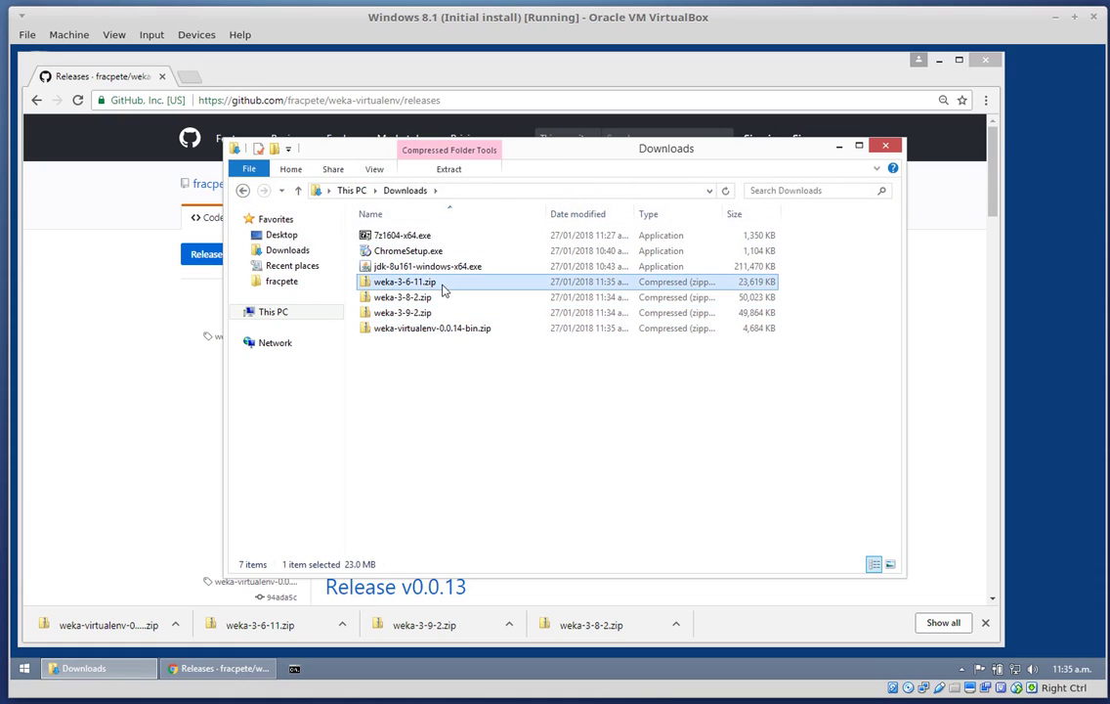
pyautogui.hotkey('shift', 'Down')
pyautogui.hotkey('shift', 'Down')
pyautogui.hotkey('shift', 'Down')
pyautogui.rightClick(442, 285)
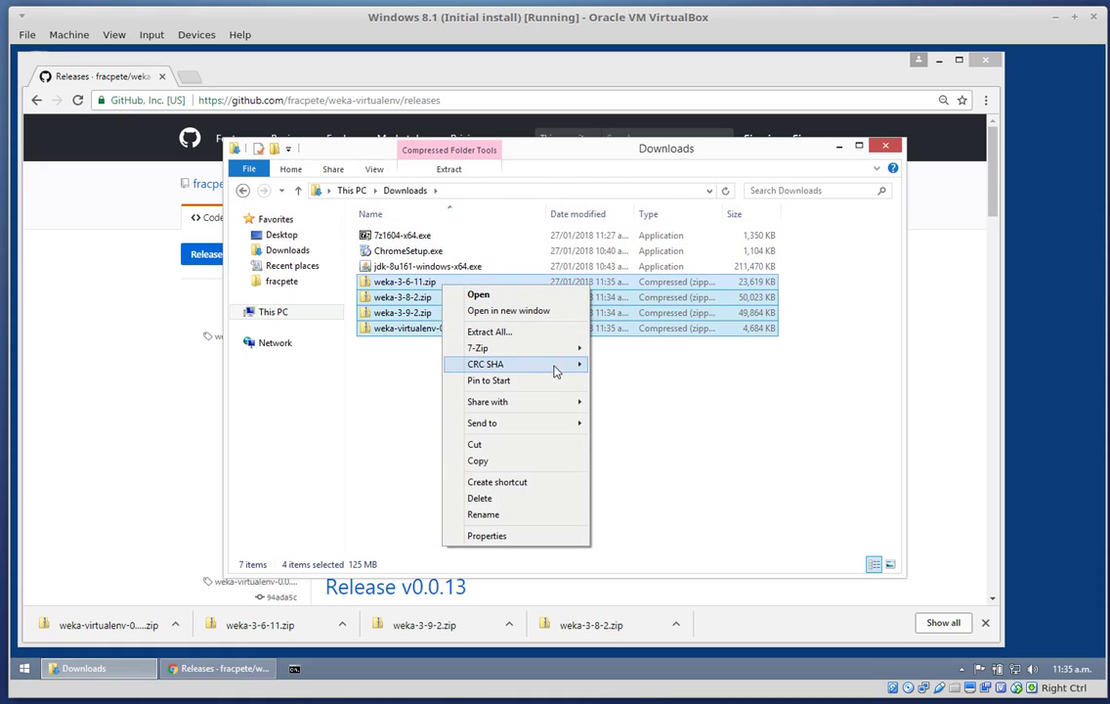
pyautogui.moveTo(563, 349)
pyautogui.click(714, 367)
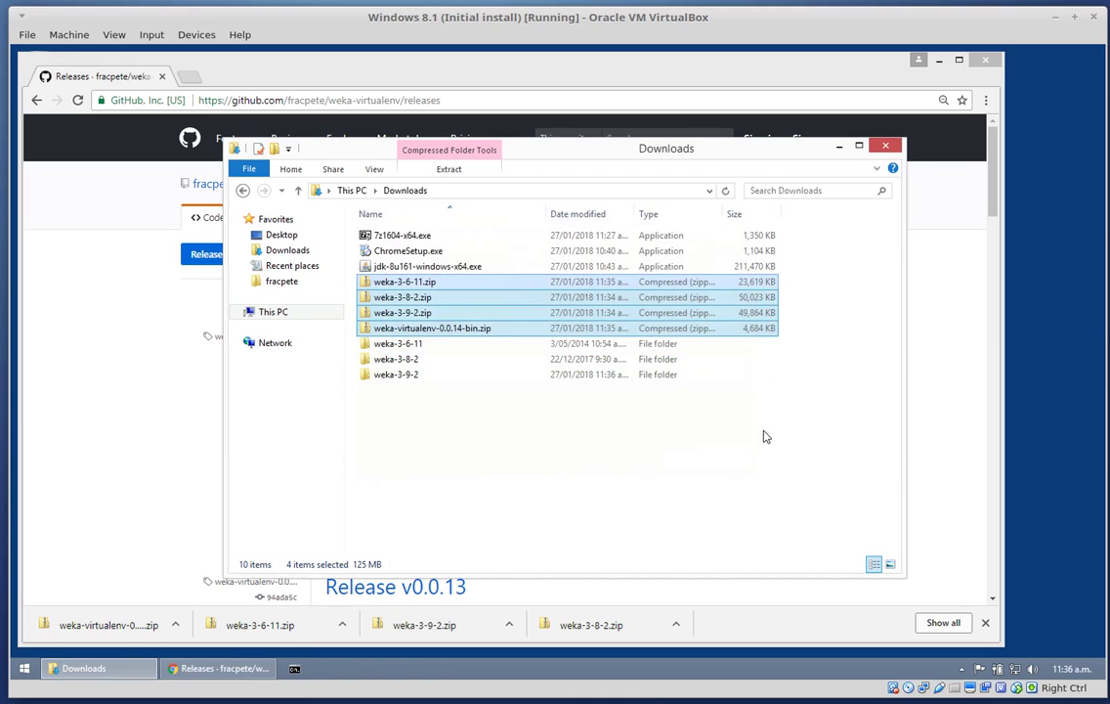
# Move the extracted folders weka-3-6-11, weka-3-8-2, weka-3-9-2 and weka-virtualenv-0.0.14 from Downloads into the user's home folder
pyautogui.hotkey('shift', 'Down')
pyautogui.hotkey('shift', 'Down')
pyautogui.hotkey('shift', 'Down')
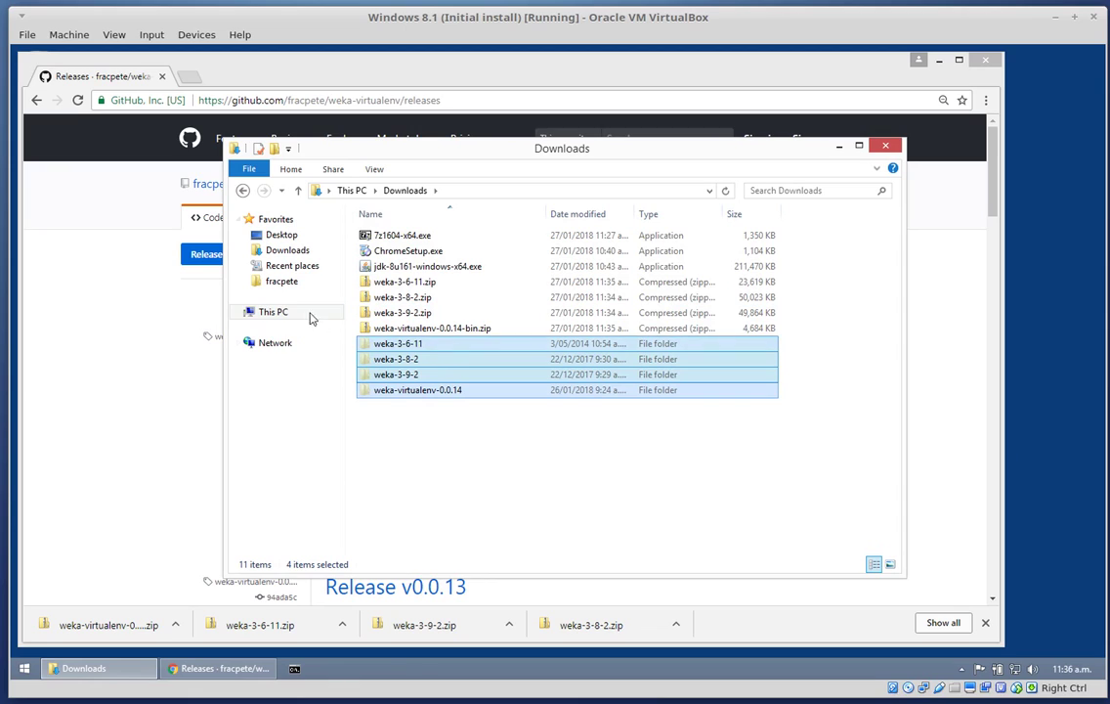
pyautogui.click(273, 284)
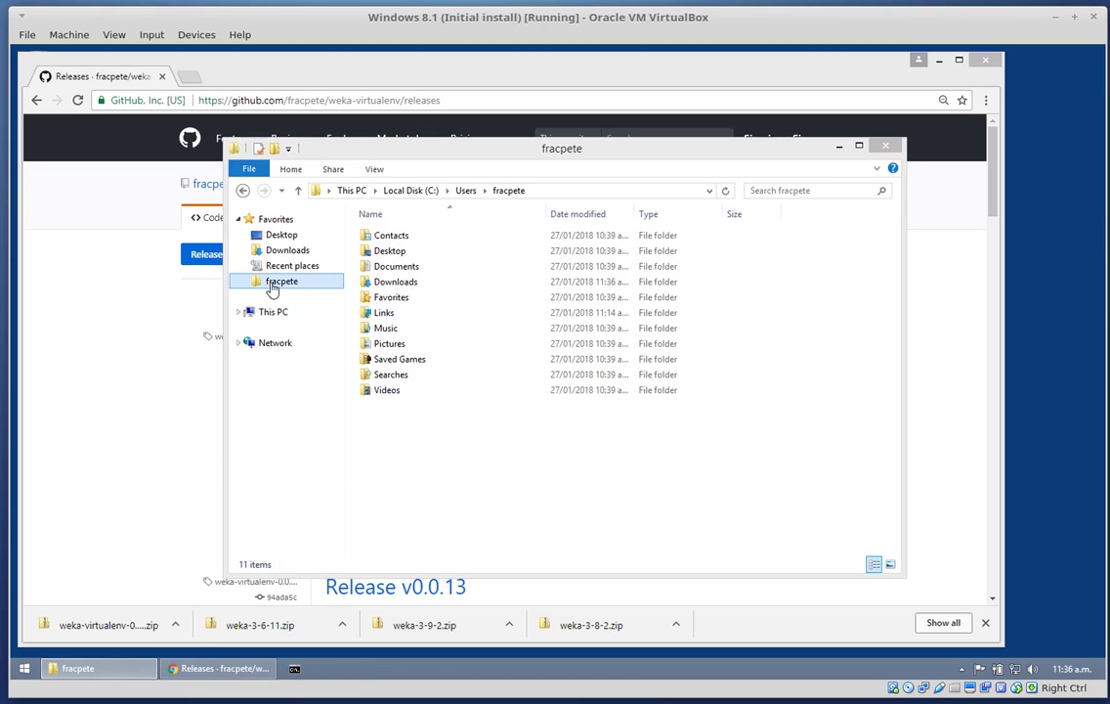
pyautogui.hotkey('ctrl', 'v')
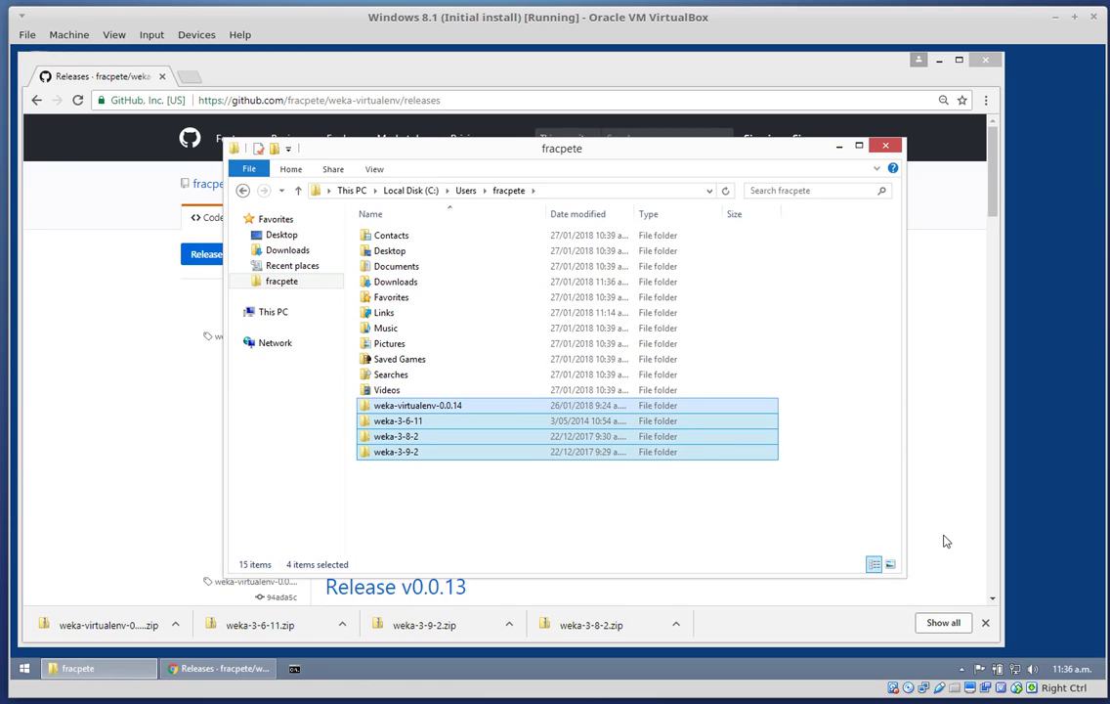
# Open the bin folder inside weka-virtualenv-0.0.14 and copy its full path
pyautogui.doubleClick(454, 407)
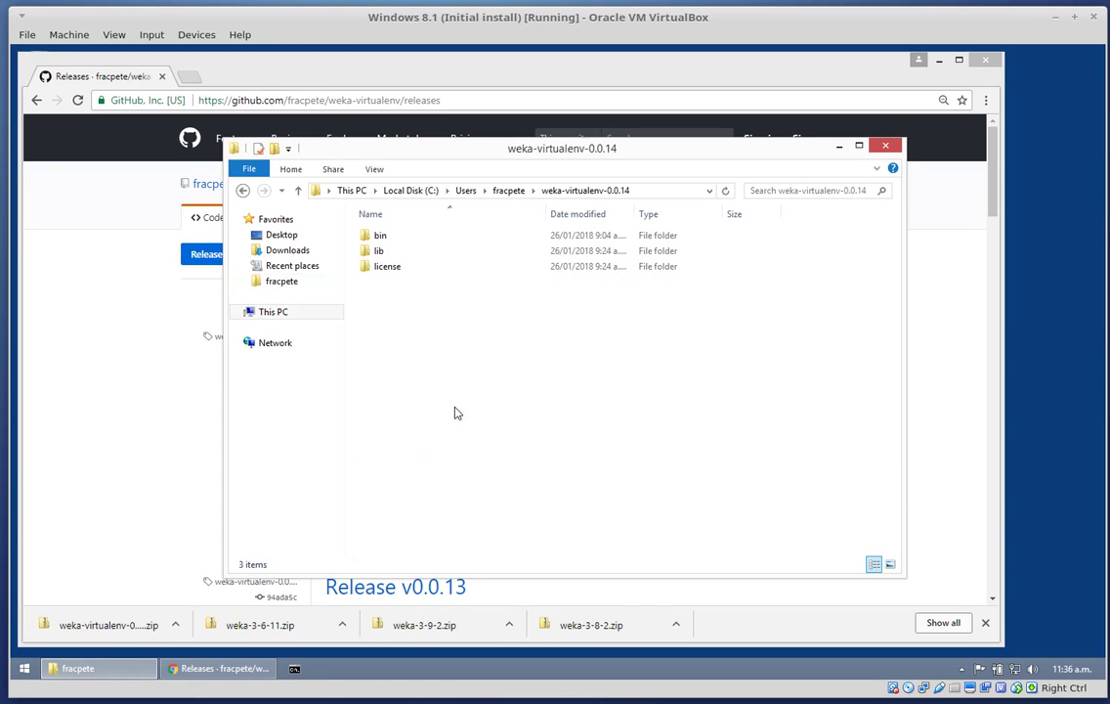
pyautogui.click(384, 237)
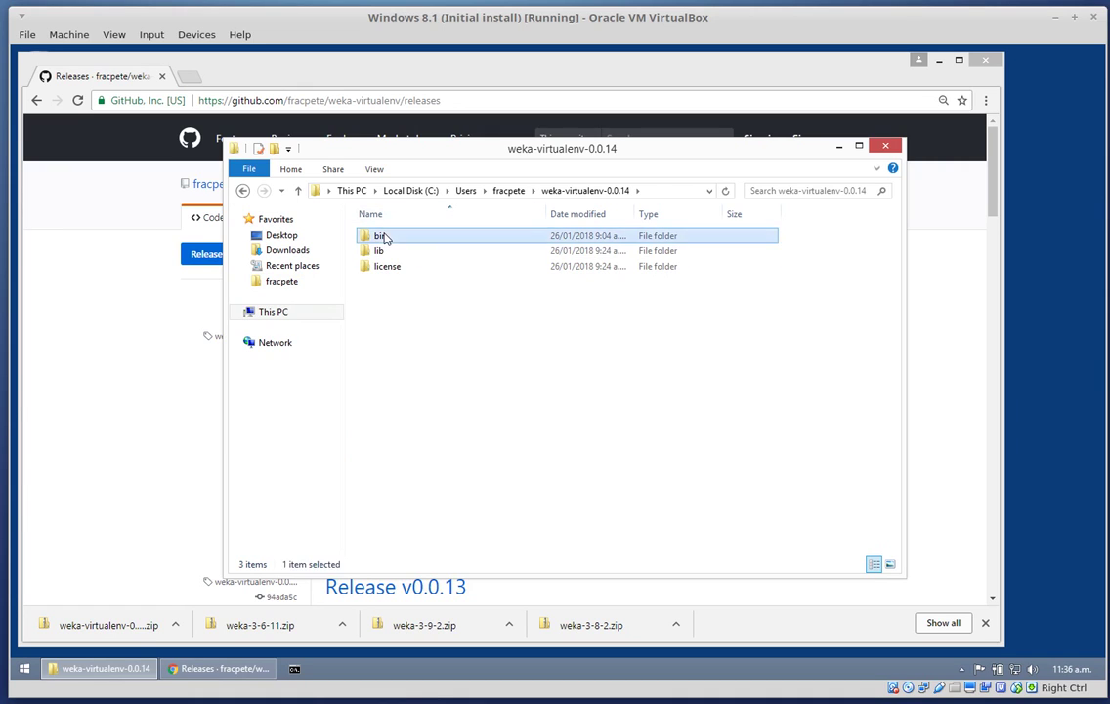
pyautogui.doubleClick(384, 237)
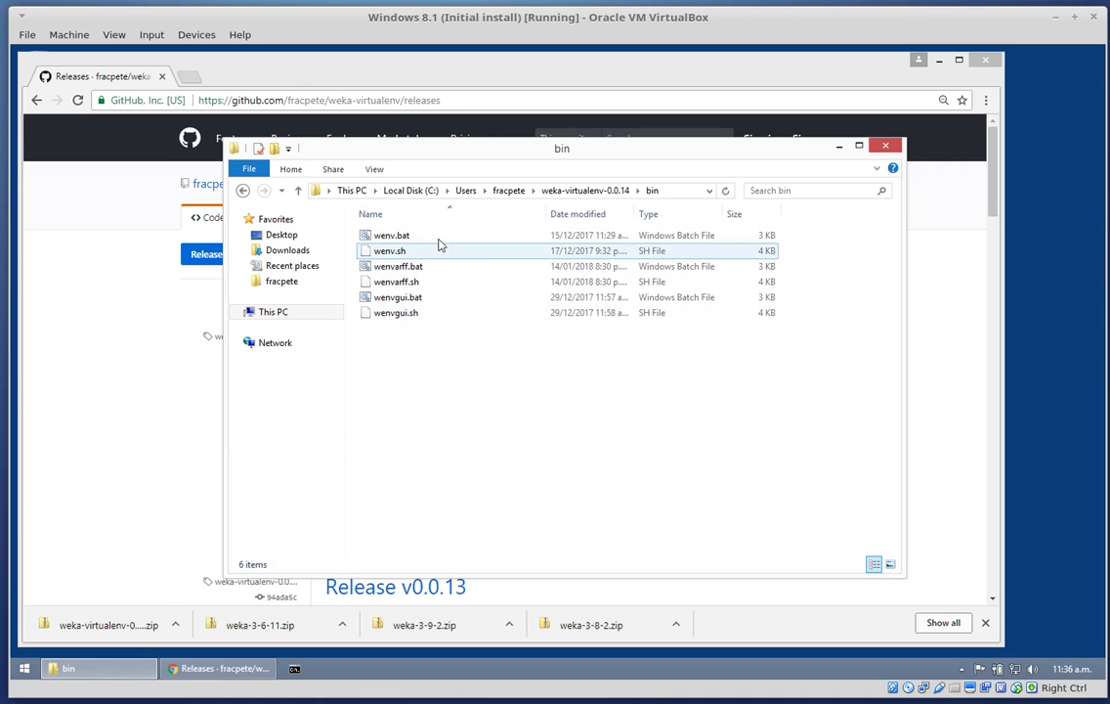
pyautogui.click(668, 190)
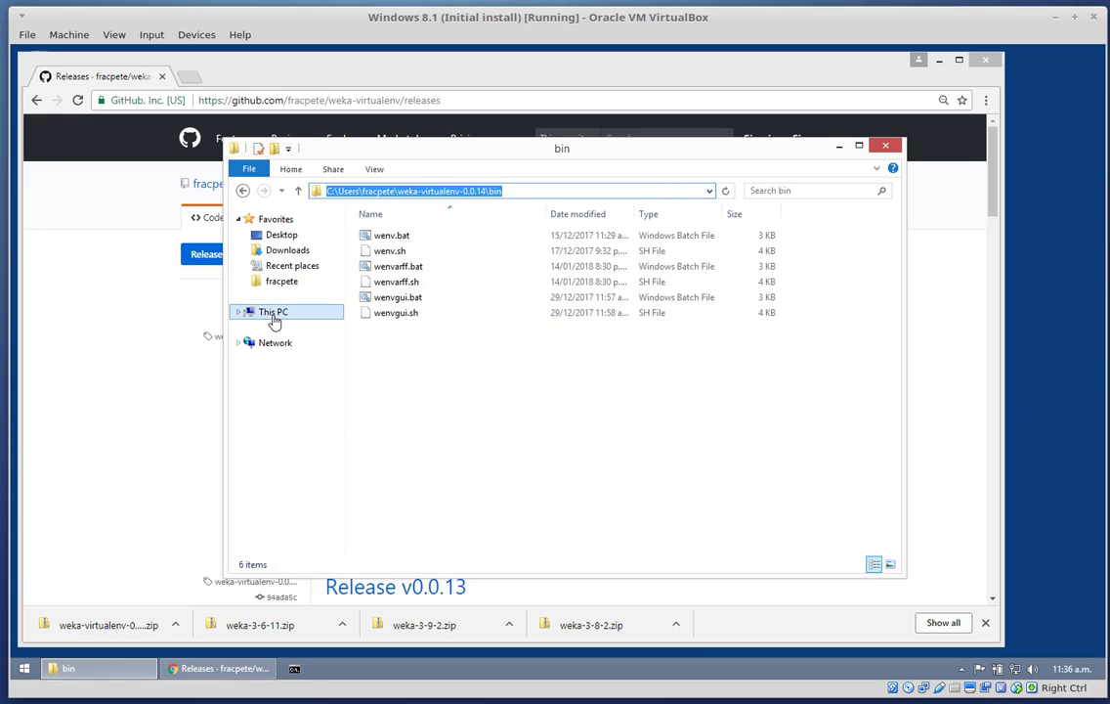
pyautogui.rightClick(481, 190)
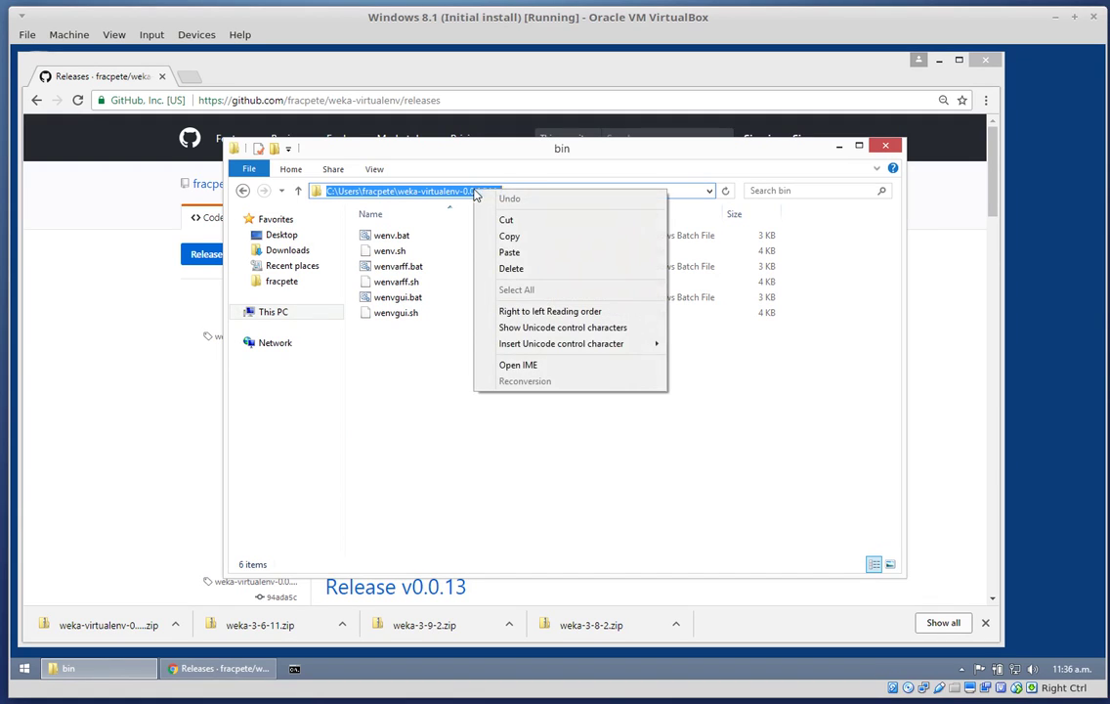
pyautogui.click(509, 237)
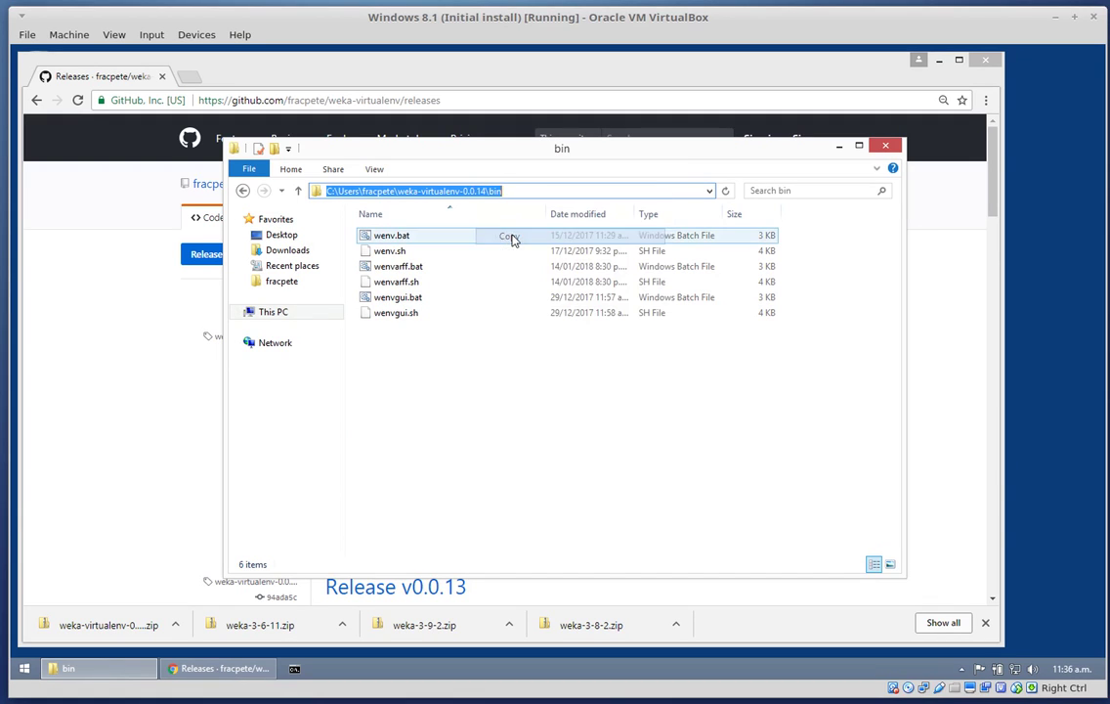
# Open the Environment Variables dialog from the advanced system settings of This PC
pyautogui.rightClick(278, 318)
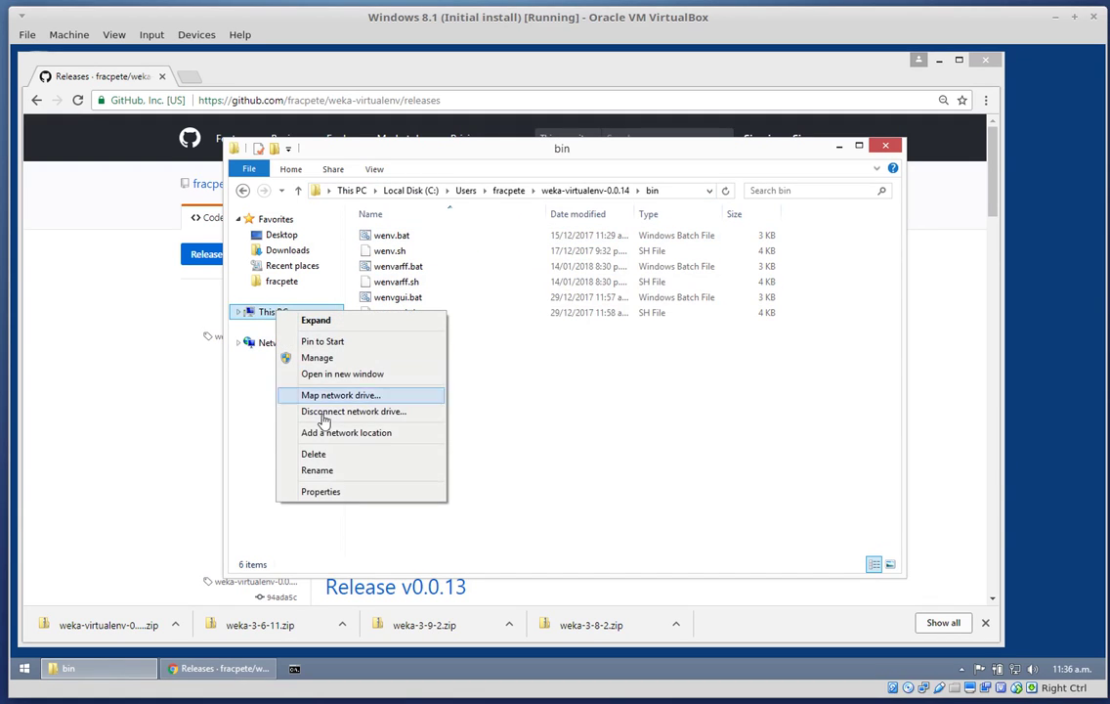
pyautogui.click(353, 501)
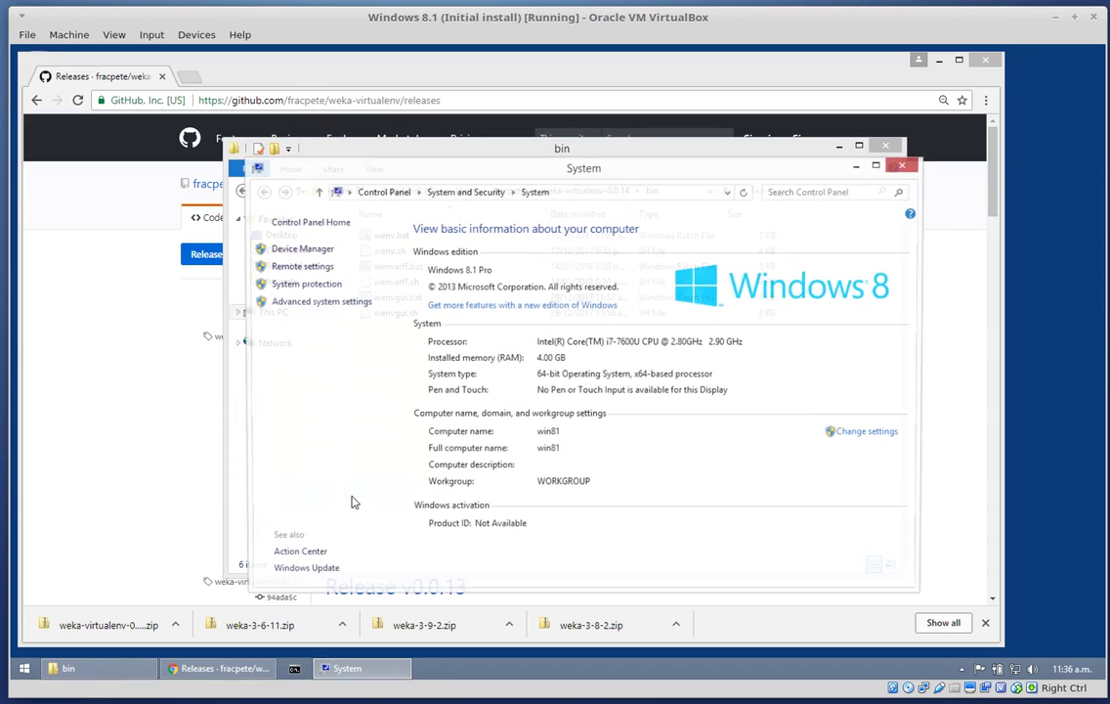
pyautogui.click(322, 302)
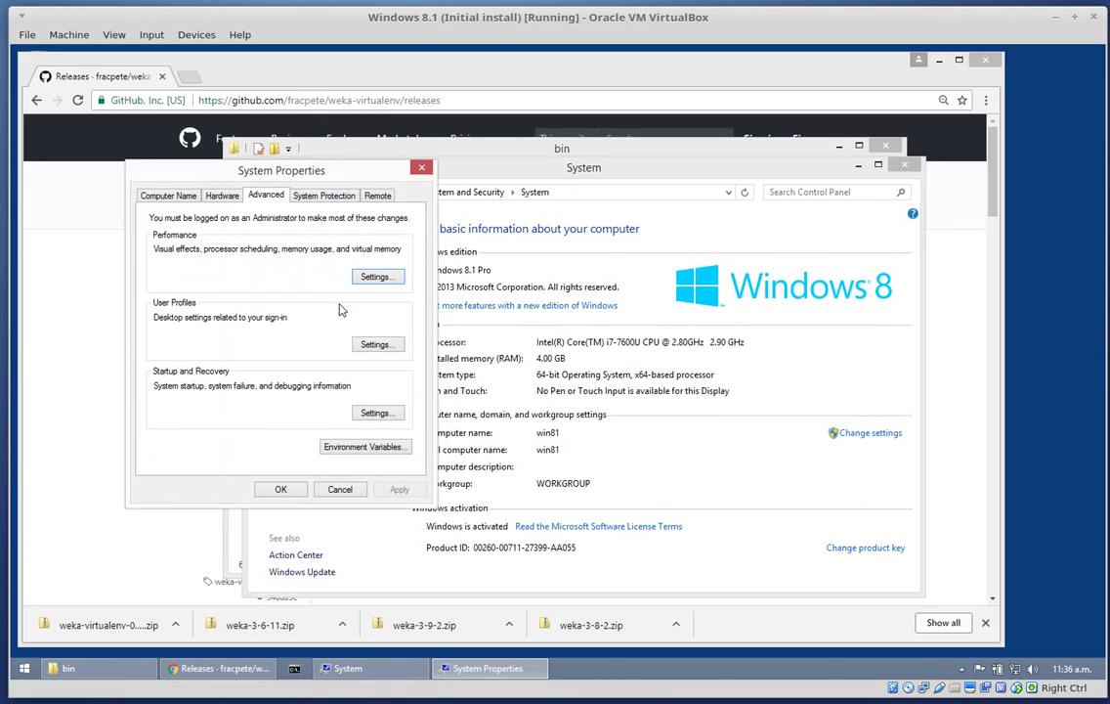
pyautogui.click(381, 448)
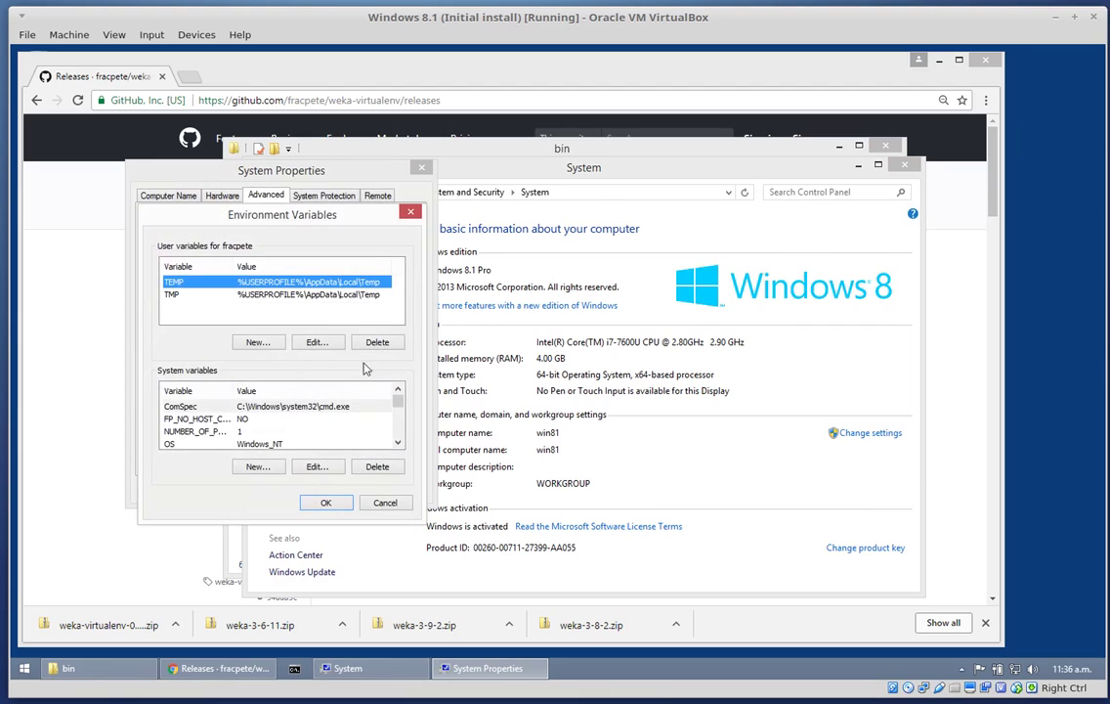
# Create a user variable PATH holding the copied weka-virtualenv-0.0.14\bin path, accept the settings and close the System window
pyautogui.click(272, 344)
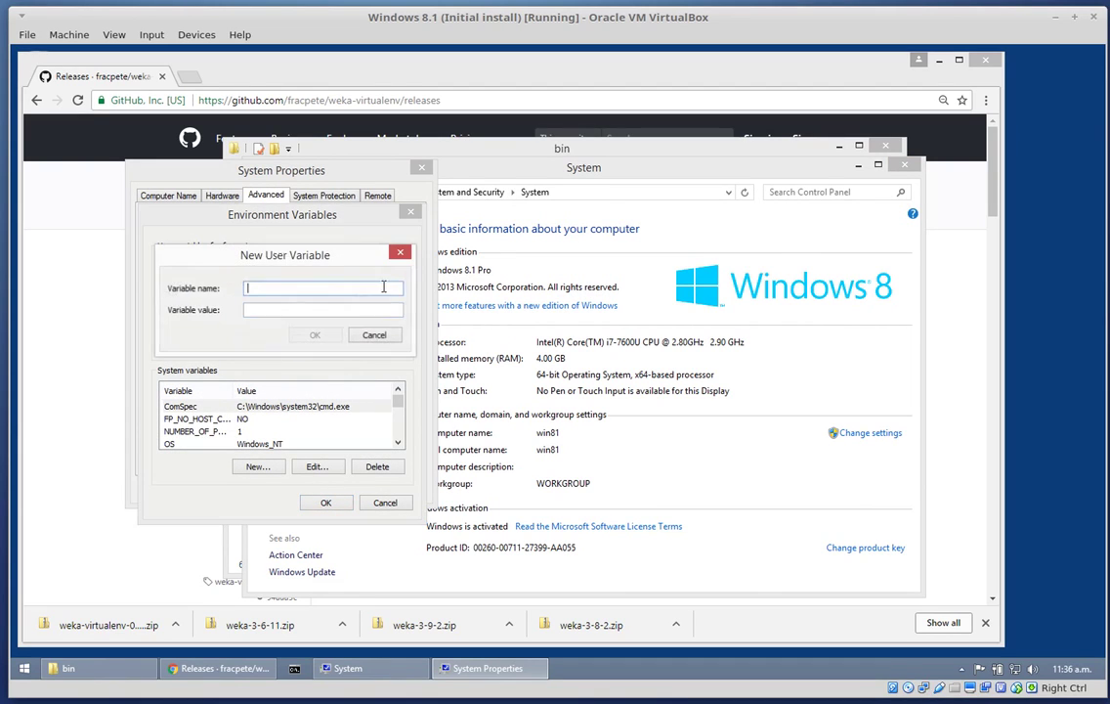
pyautogui.write('PATH')
pyautogui.press('Tab')
pyautogui.hotkey('ctrl', 'v')
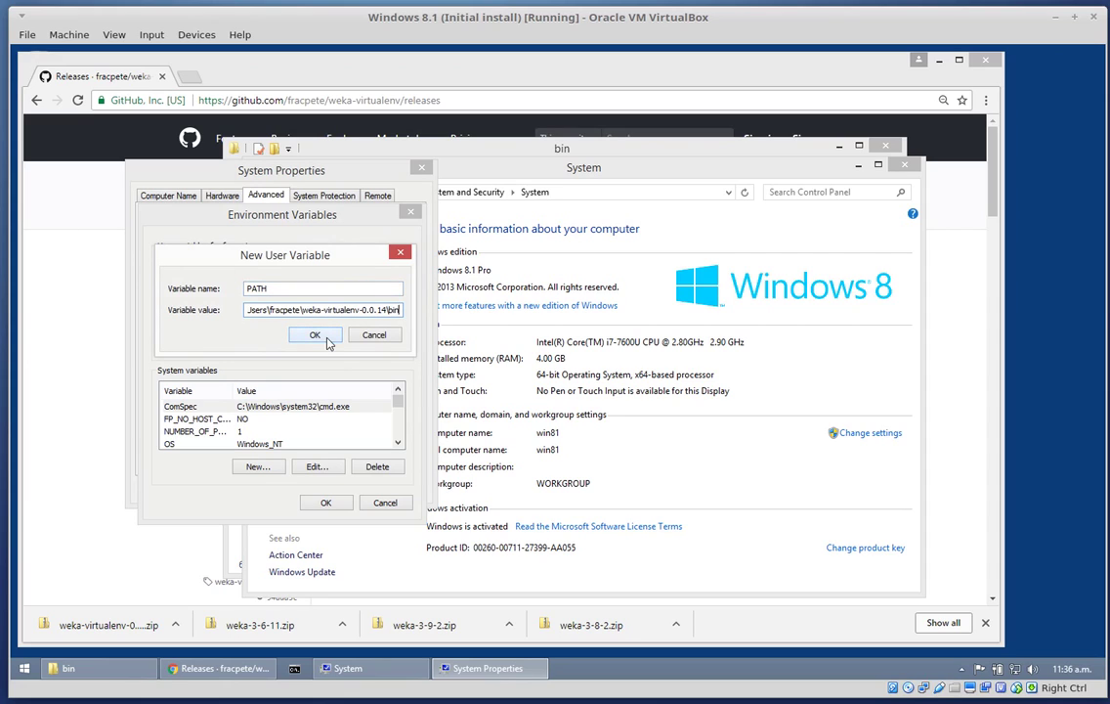
pyautogui.click(326, 340)
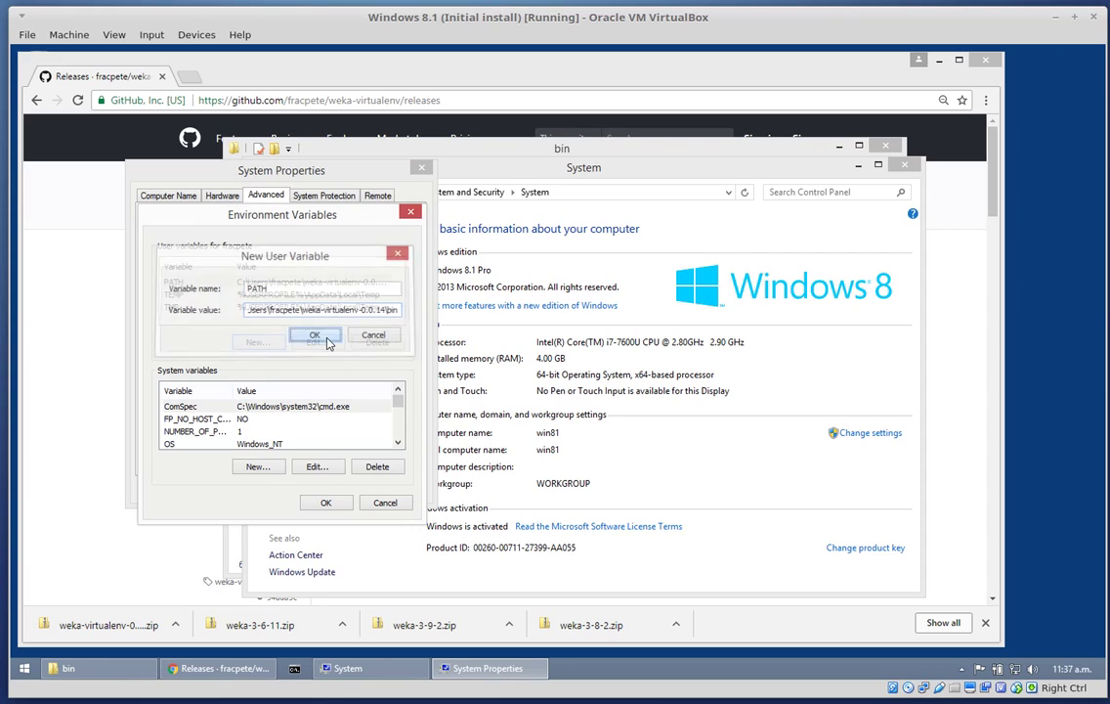
pyautogui.click(325, 506)
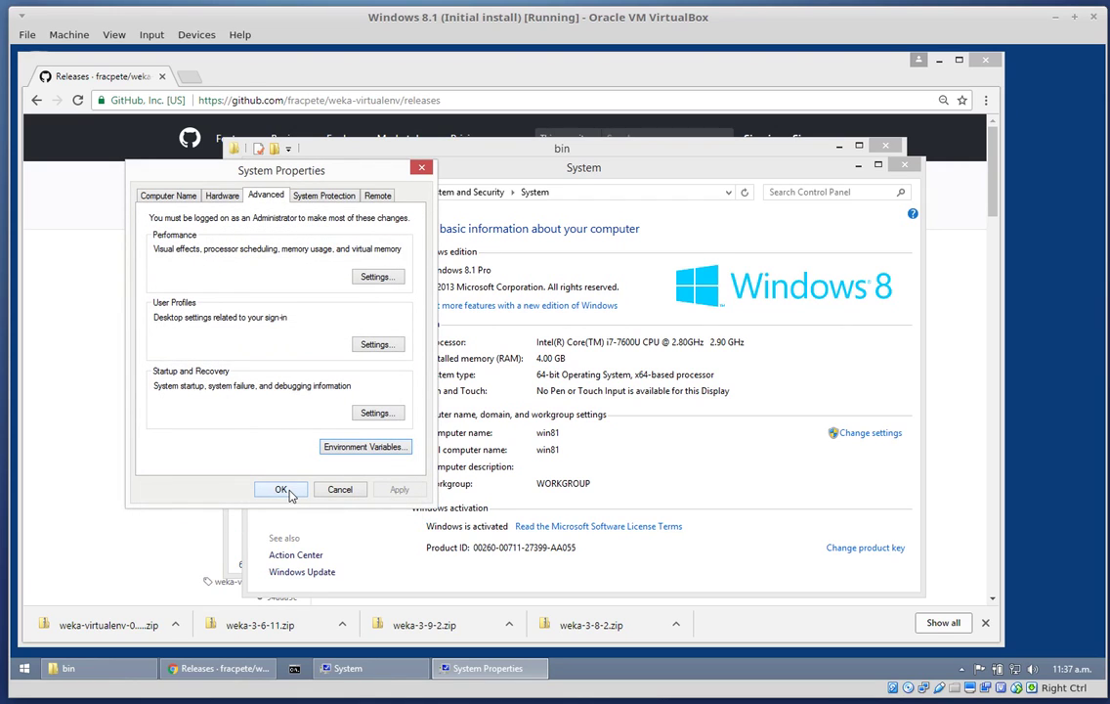
pyautogui.click(281, 489)
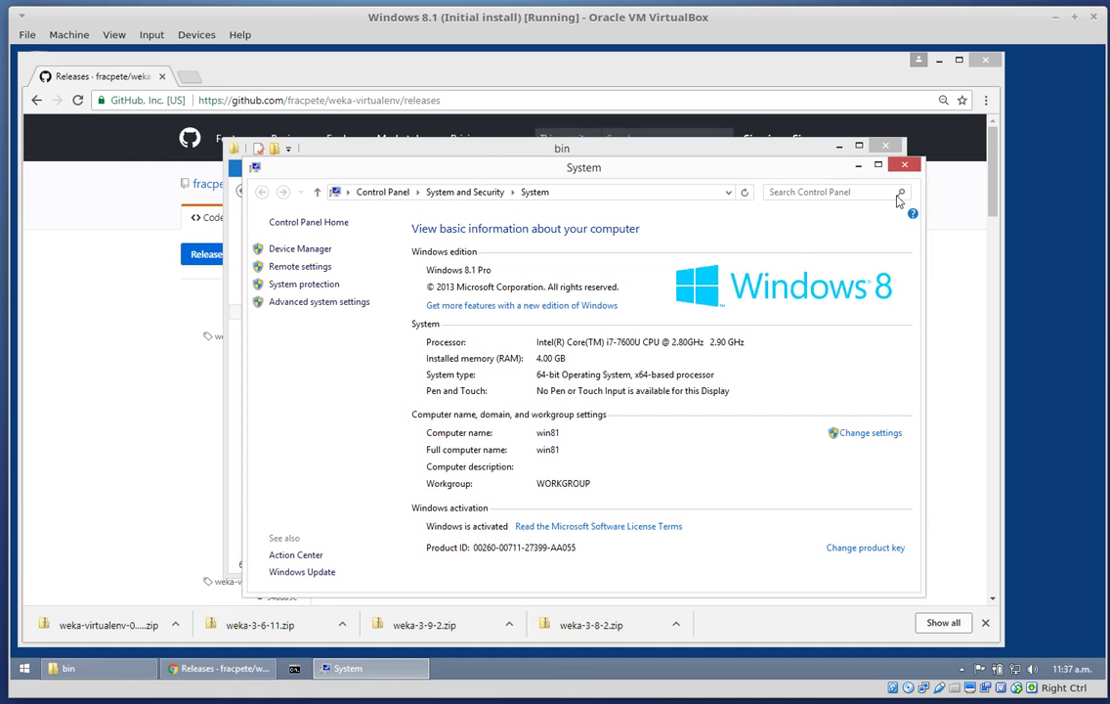
pyautogui.click(904, 164)
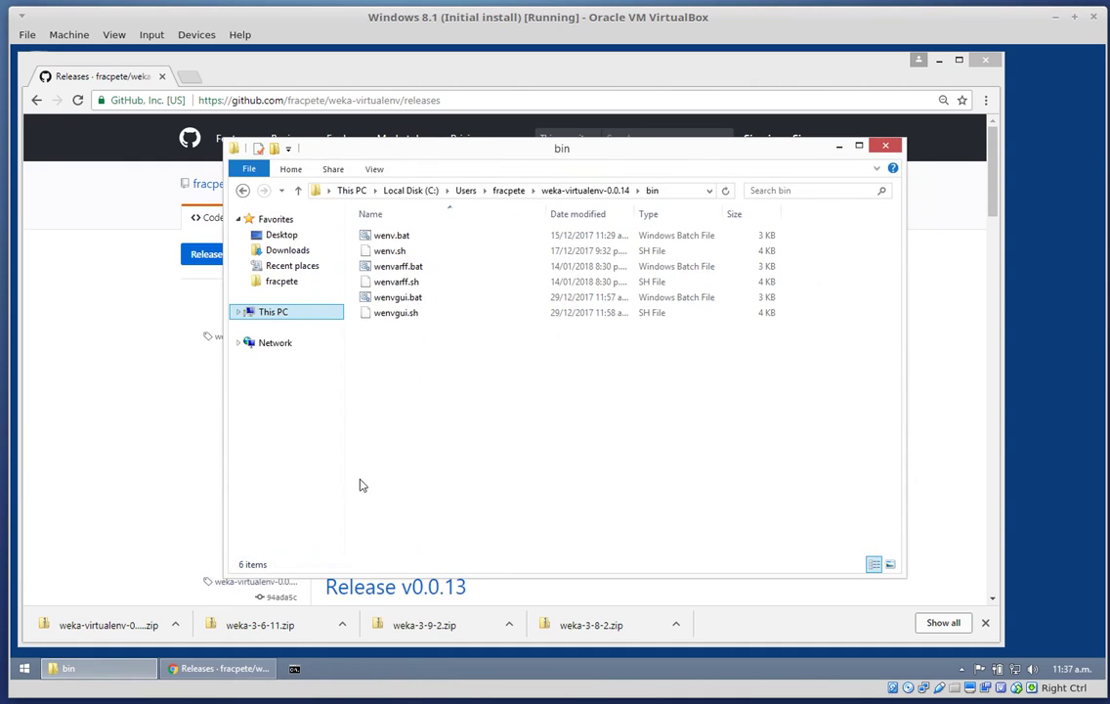
# Switch to the Command Prompt, run wenv and read through its available commands, notes and environment listing
pyautogui.click(295, 669)
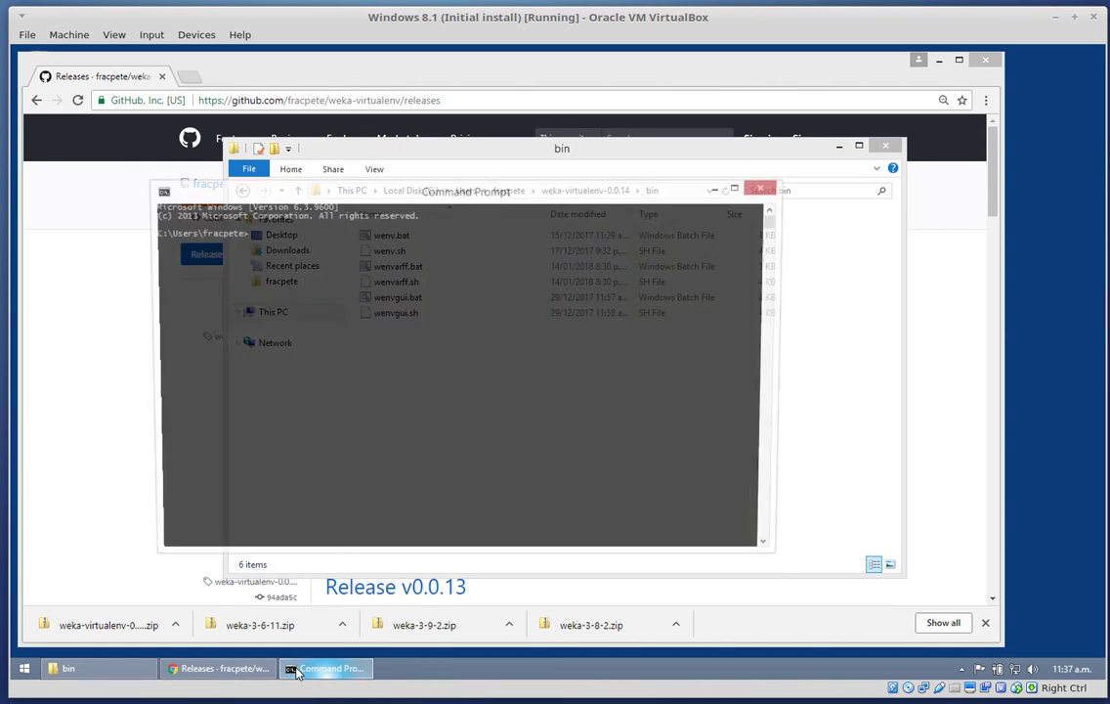
pyautogui.write('we')
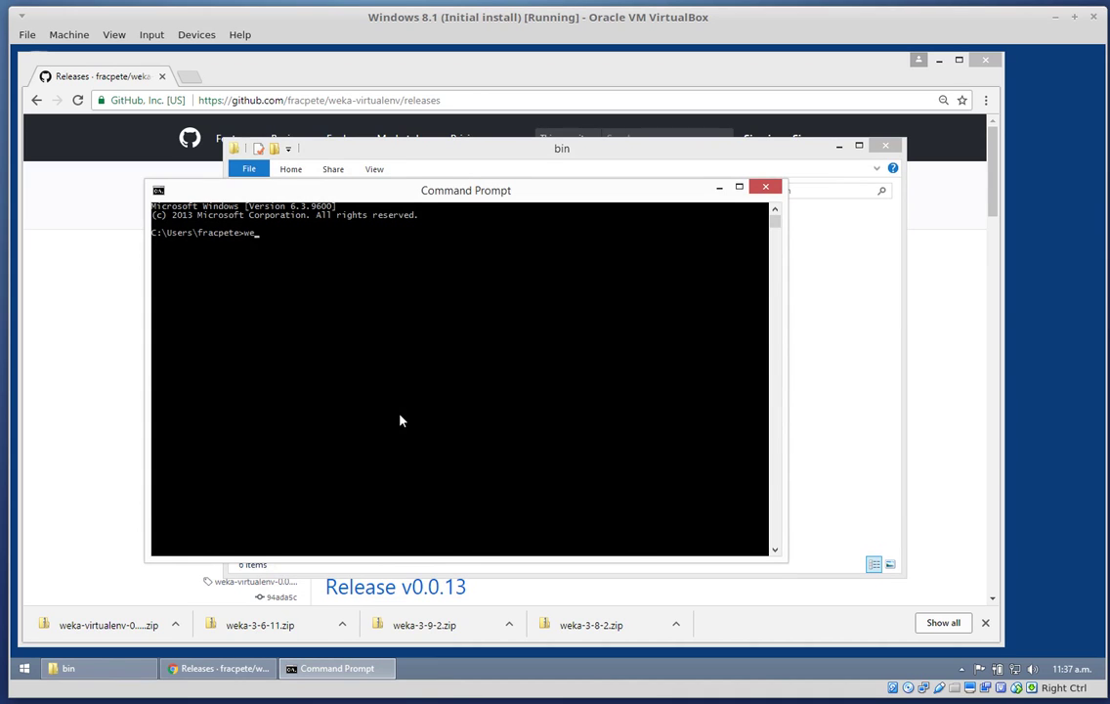
pyautogui.write('nv')
pyautogui.press('Return')
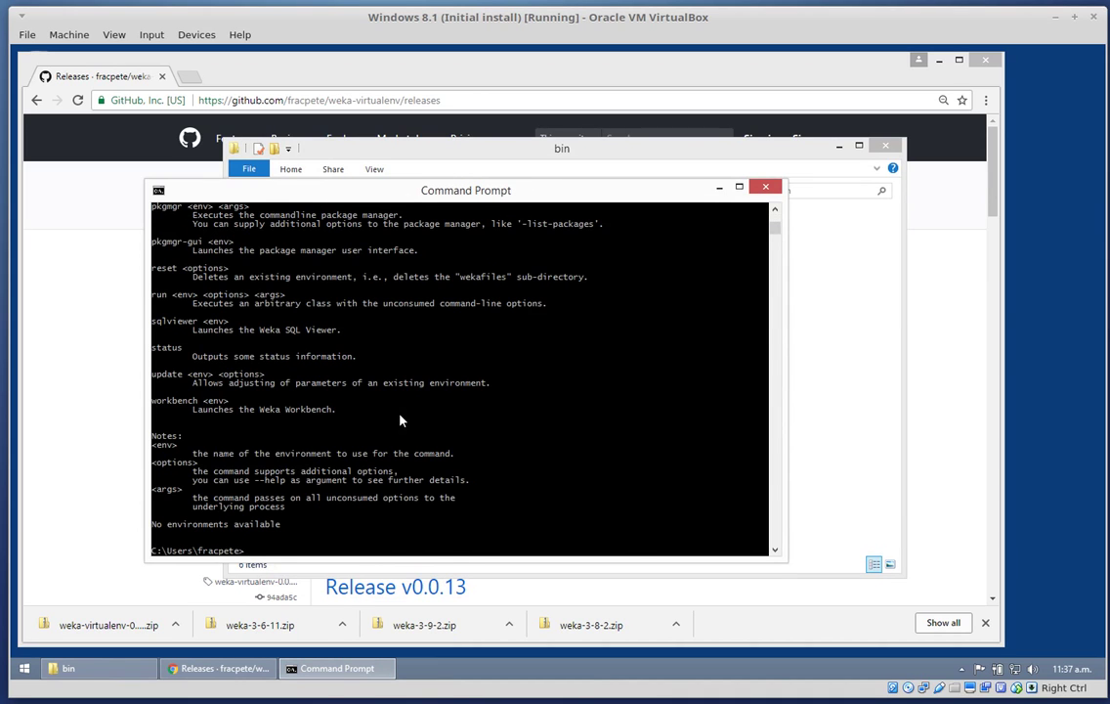
pyautogui.scroll(12, 399, 421)
pyautogui.scroll(8, 399, 420)
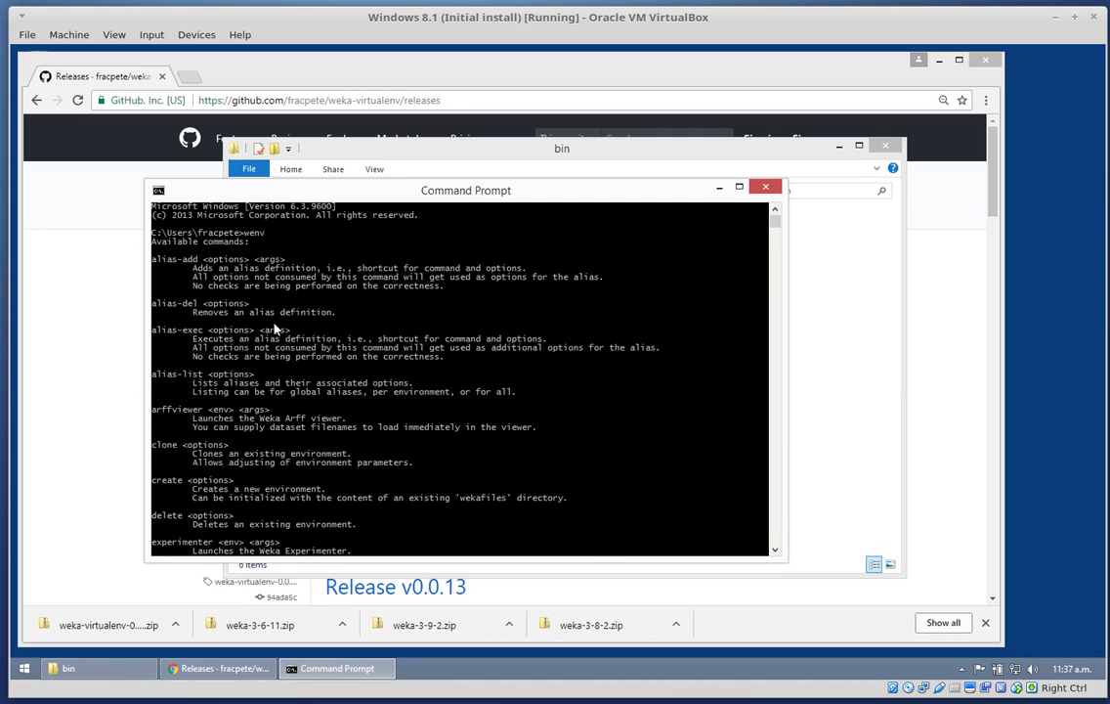
pyautogui.scroll(-20, 274, 329)
pyautogui.scroll(-2, 275, 329)
pyautogui.doubleClick(195, 376)
pyautogui.click(369, 403)
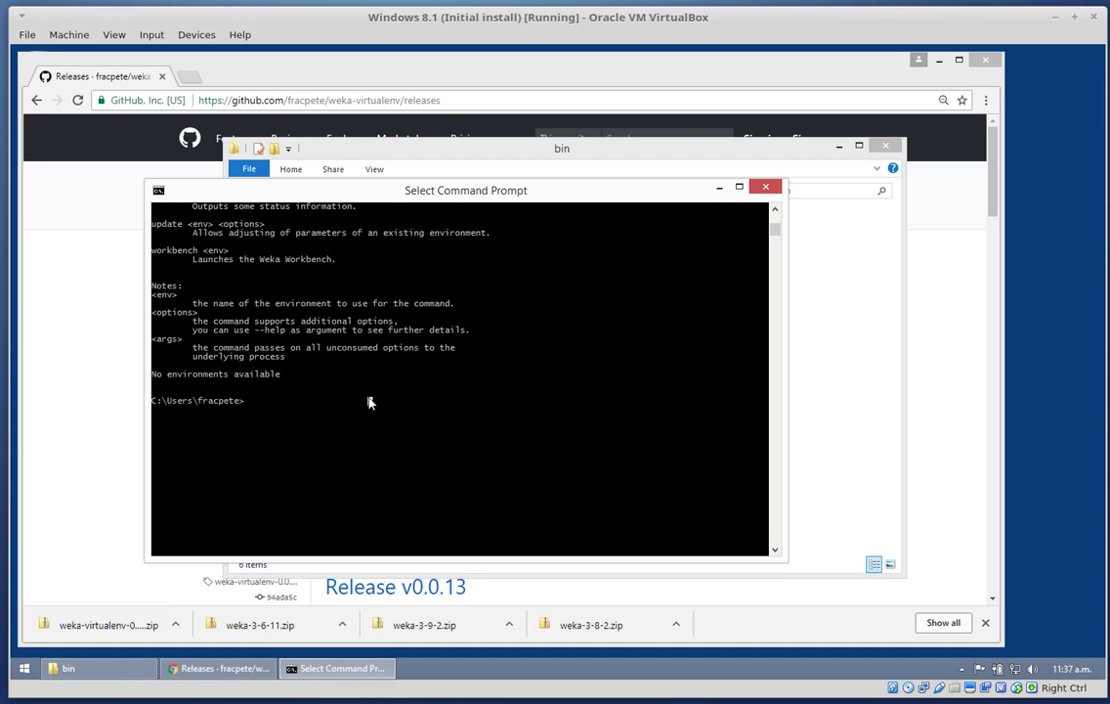
pyautogui.click(334, 402)
# Uncover File Explorer, view the Weka folders in the user's home folder and return to the Command Prompt
pyautogui.moveTo(507, 196); pyautogui.dragTo(494, 295)
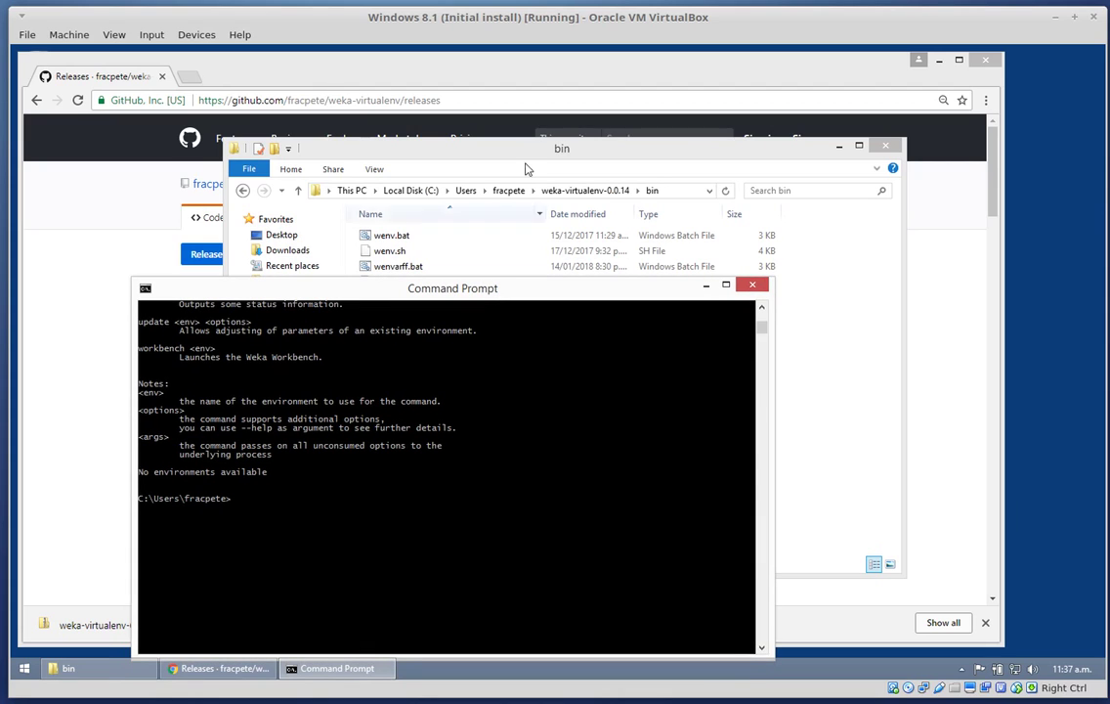
pyautogui.click(508, 189)
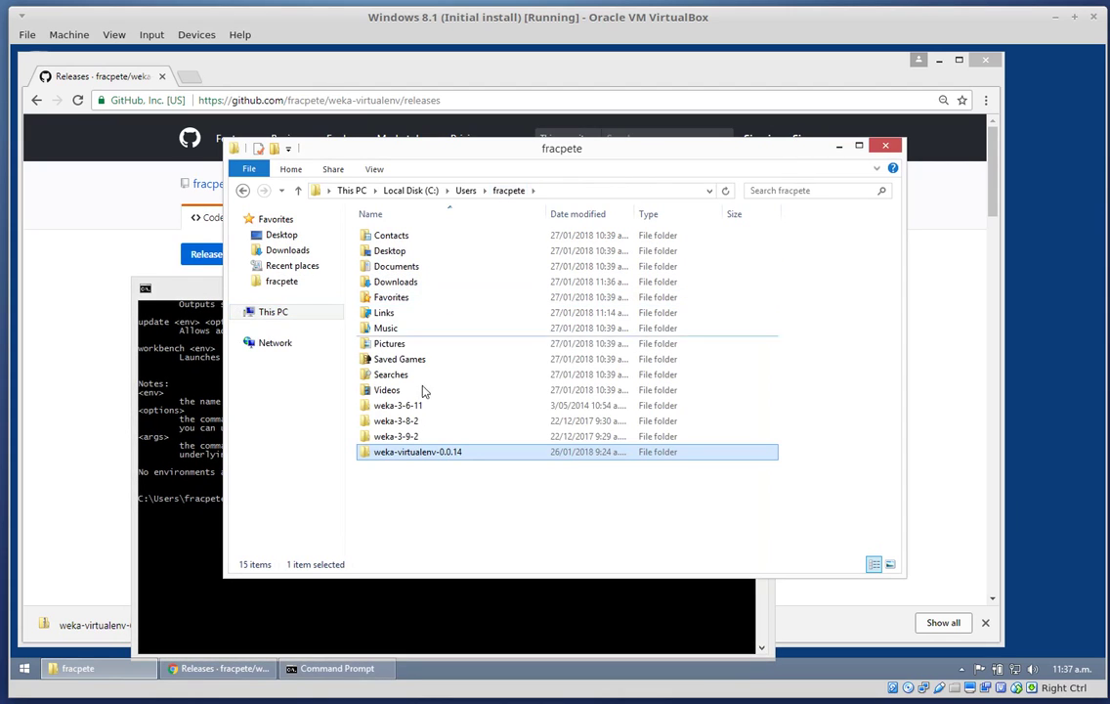
pyautogui.click(194, 553)
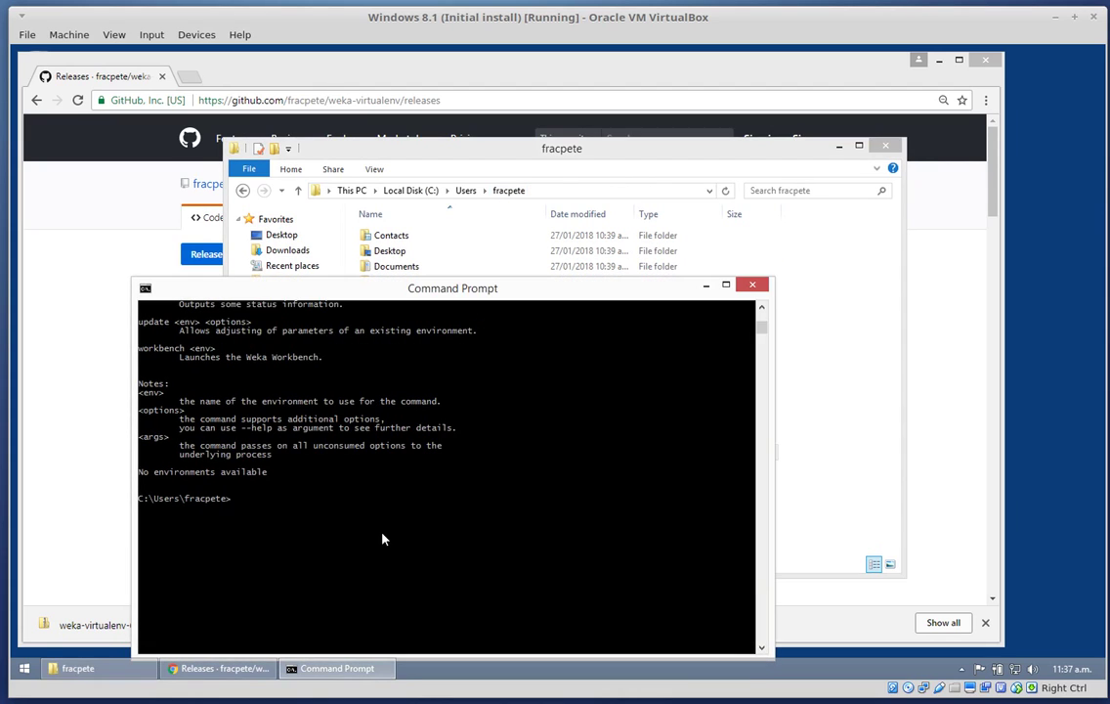
# Run wenv create --help and examine the options for creating an environment, including --name and --java
pyautogui.write('wenv create --help')
pyautogui.press('Return')
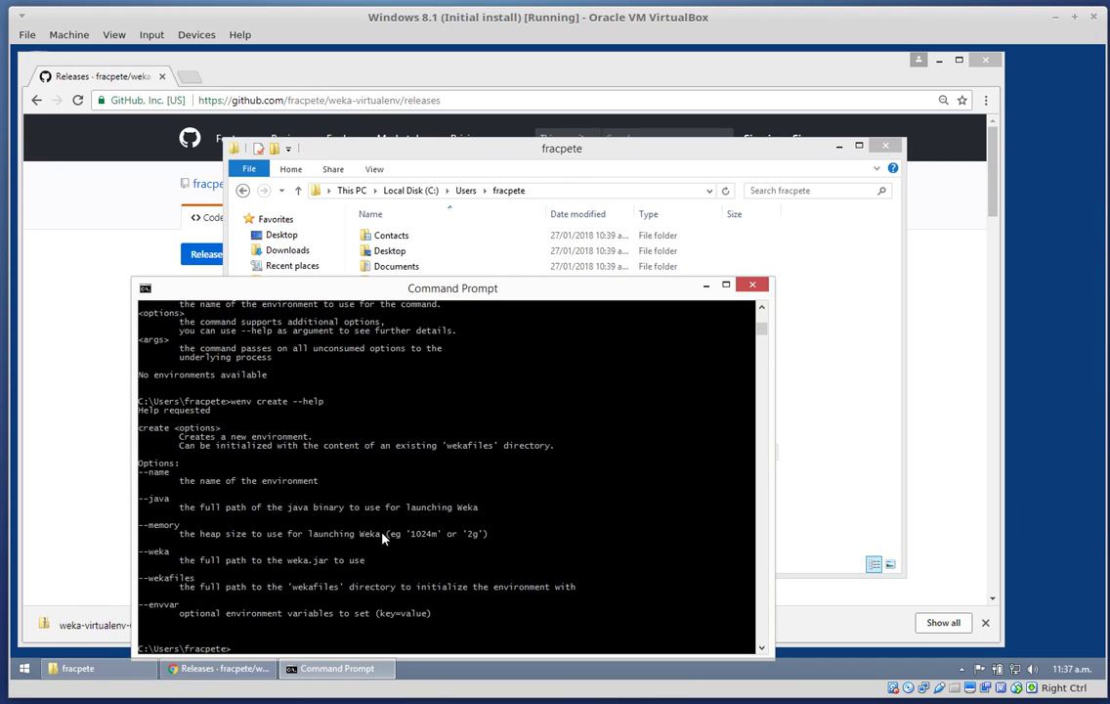
pyautogui.moveTo(478, 279); pyautogui.dragTo(518, 76)
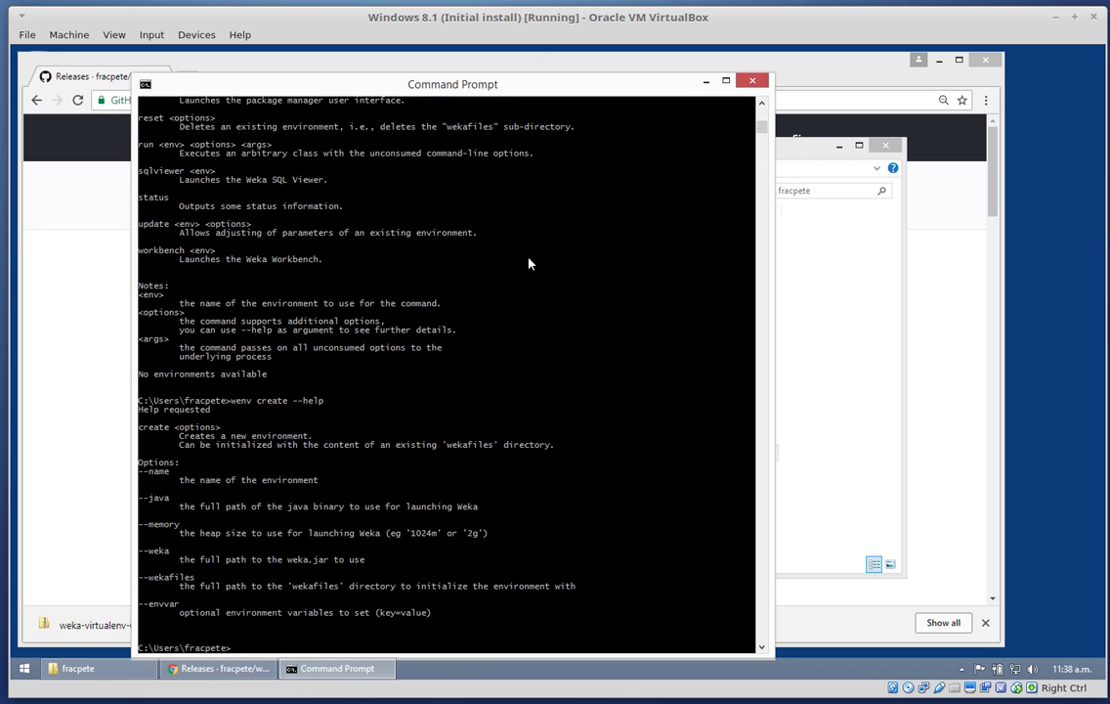
pyautogui.moveTo(139, 468); pyautogui.dragTo(173, 474)
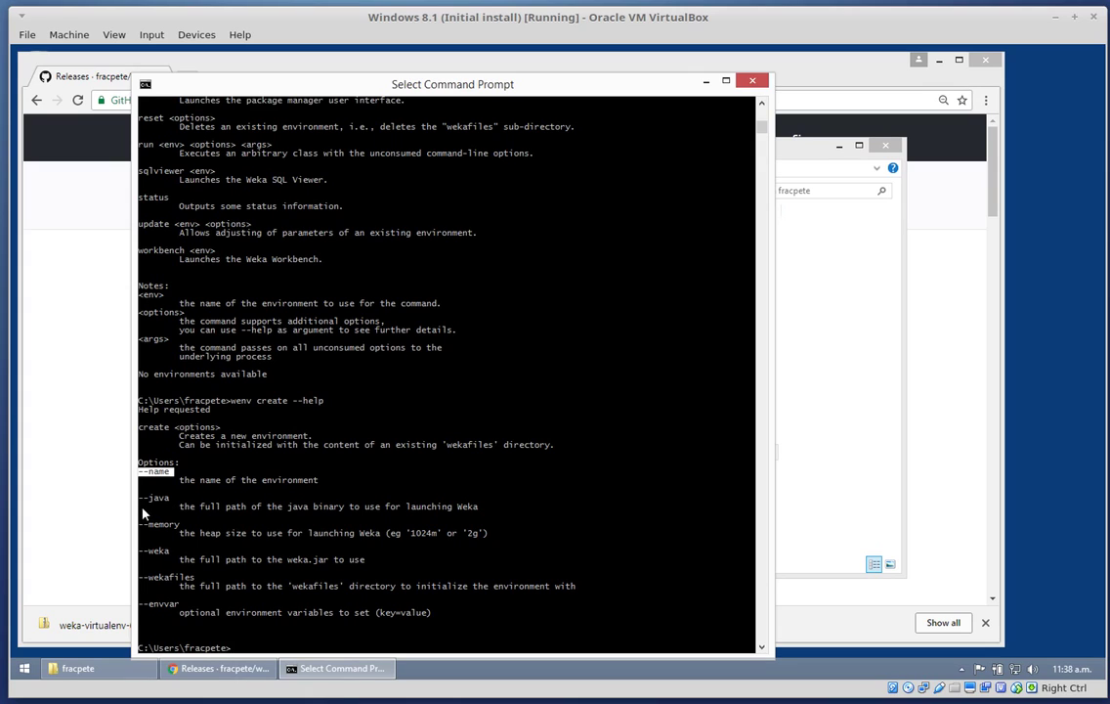
pyautogui.moveTo(139, 495); pyautogui.dragTo(172, 501)
pyautogui.click(316, 560)
pyautogui.rightClick(359, 604)
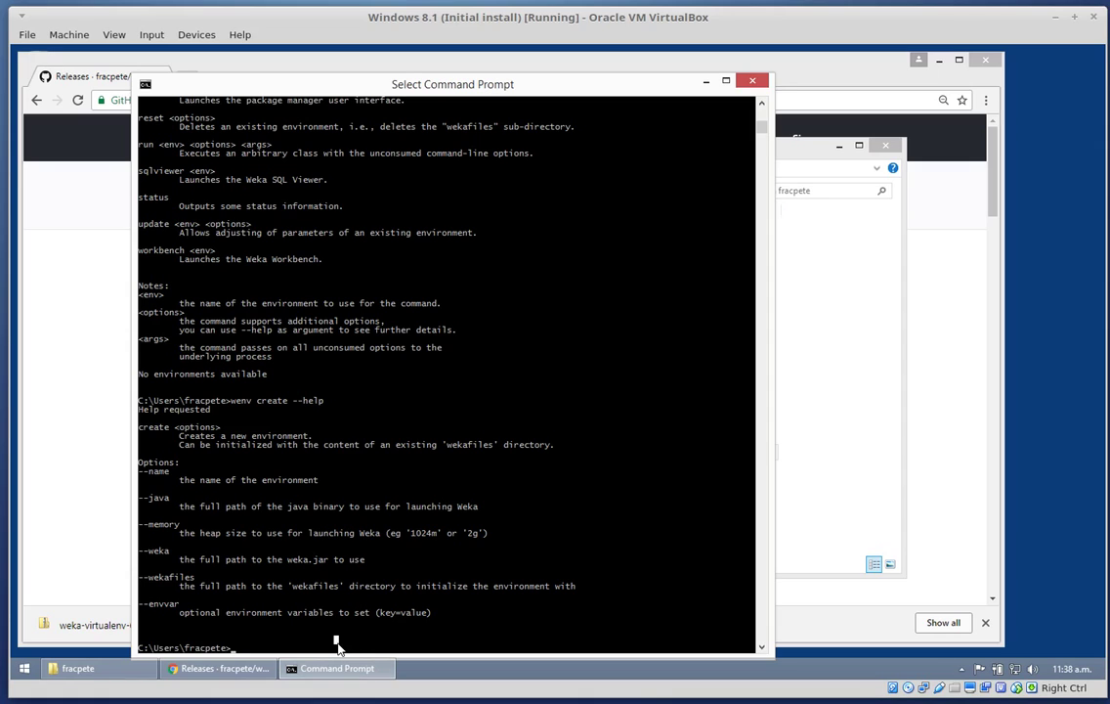
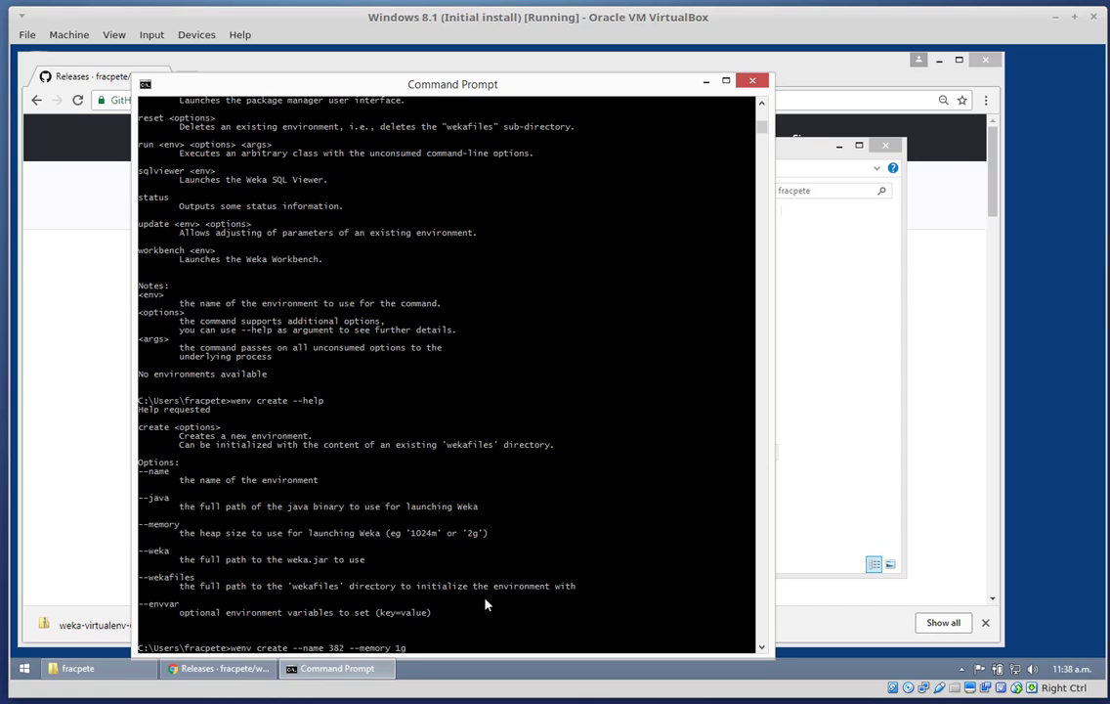
# Create a Weka environment named 382 with 1g of memory, using the weka.jar from the weka-3-9-2 folder
pyautogui.write('--weka c:\\Users\\fr')
pyautogui.press('Tab')
pyautogui.write('\\weka-3-9-2\\weka')
pyautogui.press('Tab')
pyautogui.press('Tab')
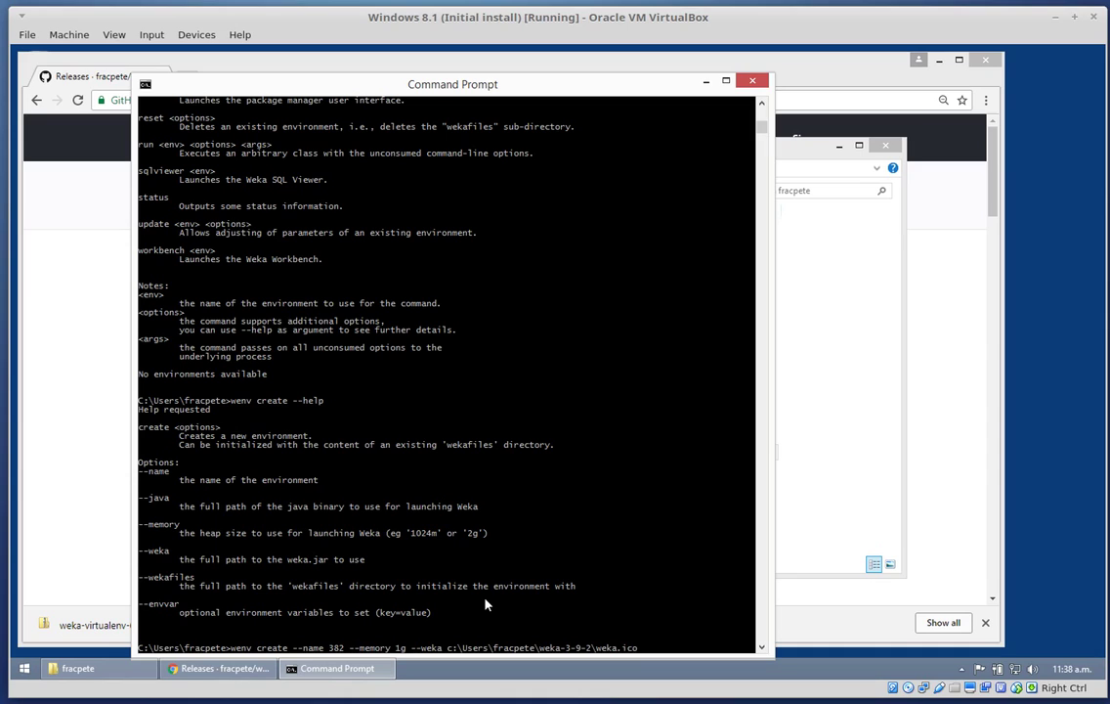
pyautogui.press('Tab')
pyautogui.press('Return')
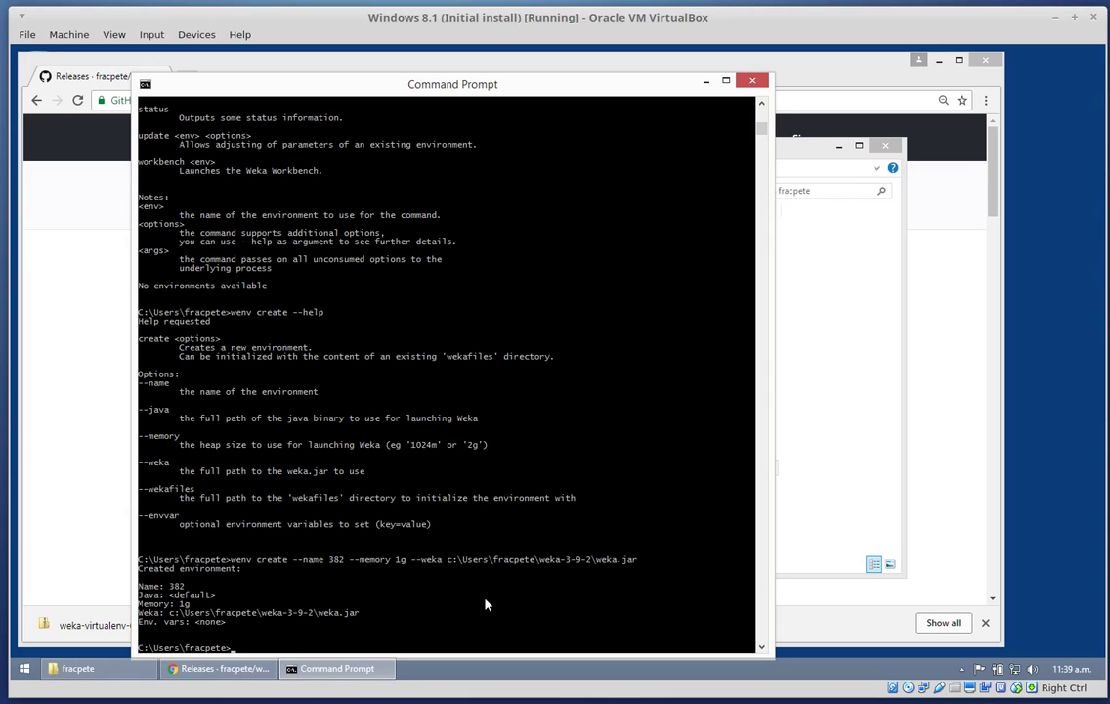
# Run wenv delete --help to read the options for deleting an environment
pyautogui.press('Up')
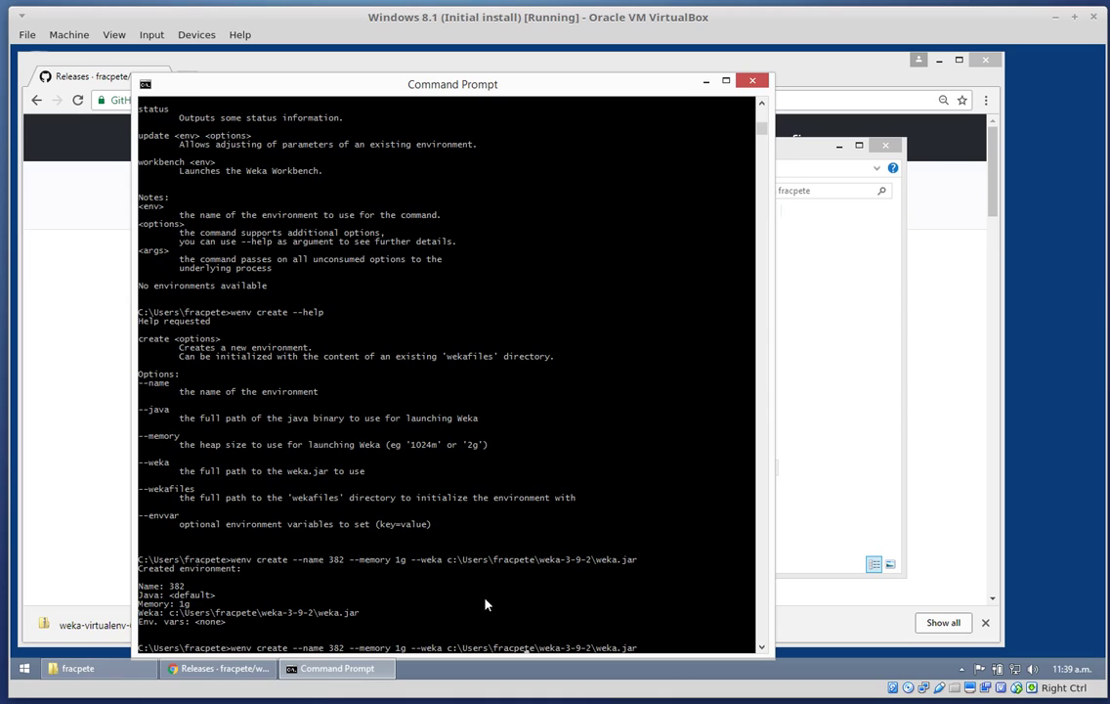
pyautogui.press('BackSpace')
pyautogui.press('BackSpace')
pyautogui.press('BackSpace')
pyautogui.press('BackSpace')
pyautogui.press('BackSpace')
pyautogui.press('BackSpace')
pyautogui.press('BackSpace')
pyautogui.press('BackSpace')
pyautogui.press('BackSpace')
pyautogui.press('BackSpace')
pyautogui.press('BackSpace')
pyautogui.press('BackSpace')
pyautogui.press('BackSpace')
pyautogui.press('BackSpace')
pyautogui.press('BackSpace')
pyautogui.press('BackSpace')
pyautogui.press('BackSpace')
pyautogui.press('BackSpace')
pyautogui.press('BackSpace')
pyautogui.press('BackSpace')
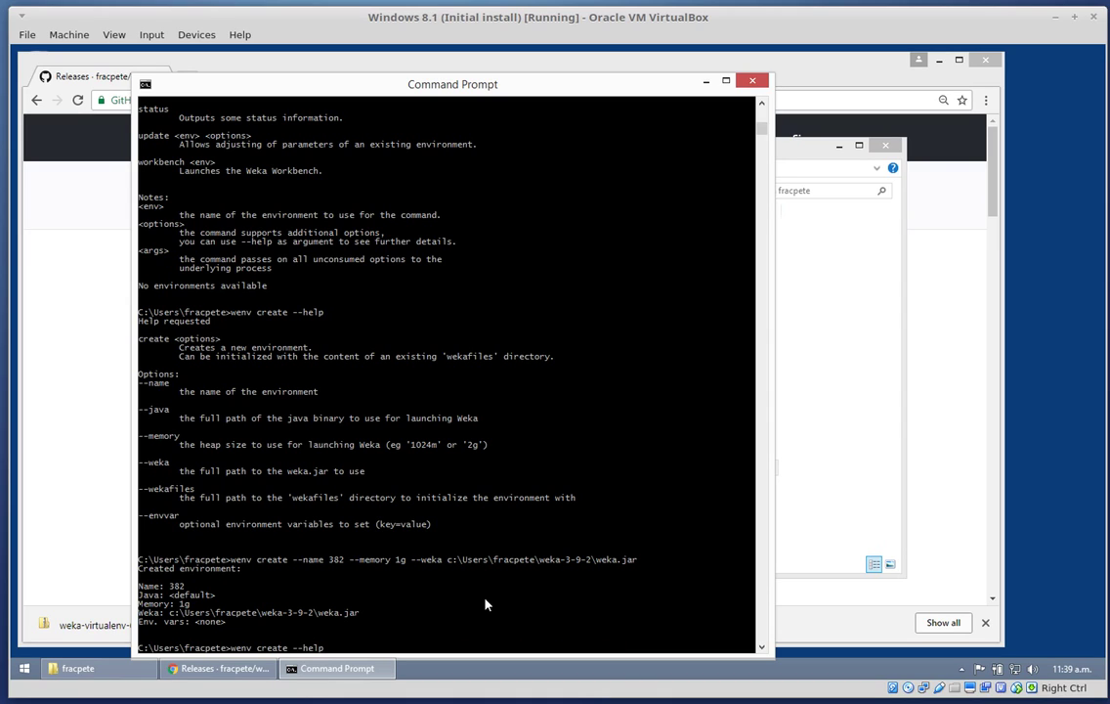
pyautogui.press('BackSpace')
pyautogui.press('BackSpace')
pyautogui.press('BackSpace')
pyautogui.press('BackSpace')
pyautogui.press('BackSpace')
pyautogui.press('BackSpace')
pyautogui.write('delete --help')
pyautogui.press('Return')
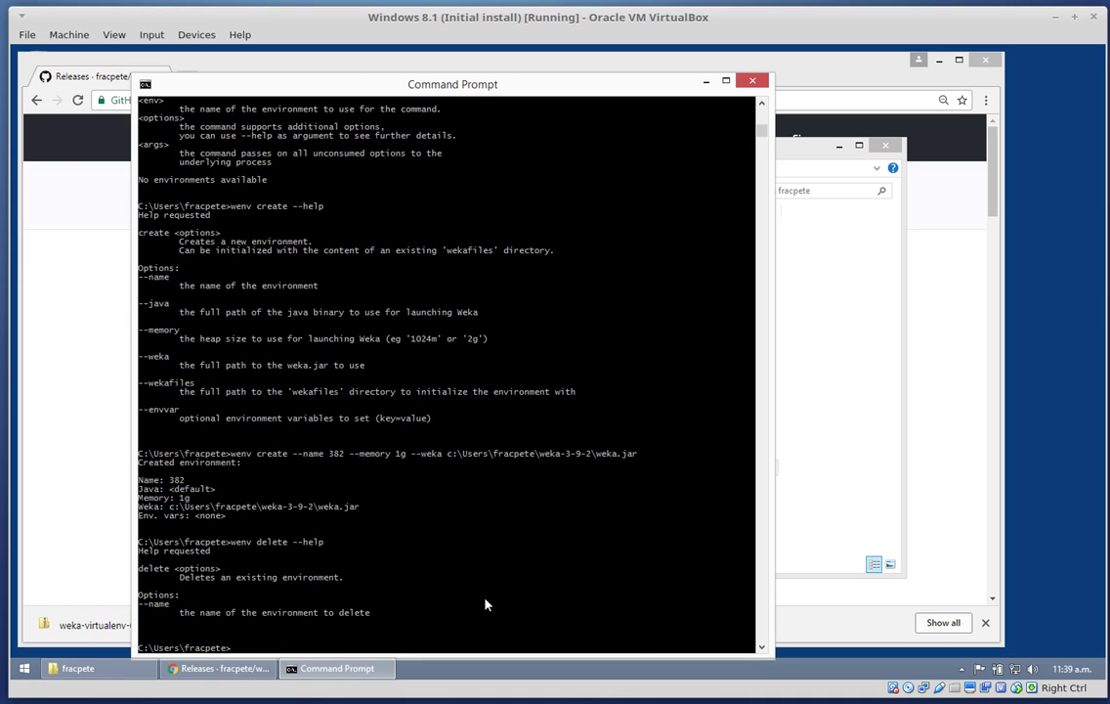
# Delete the environment 382 with wenv delete --name 382
pyautogui.press('Up')
pyautogui.press('BackSpace')
pyautogui.press('BackSpace')
pyautogui.press('BackSpace')
pyautogui.press('BackSpace')
pyautogui.write('name 382')
pyautogui.press('Return')
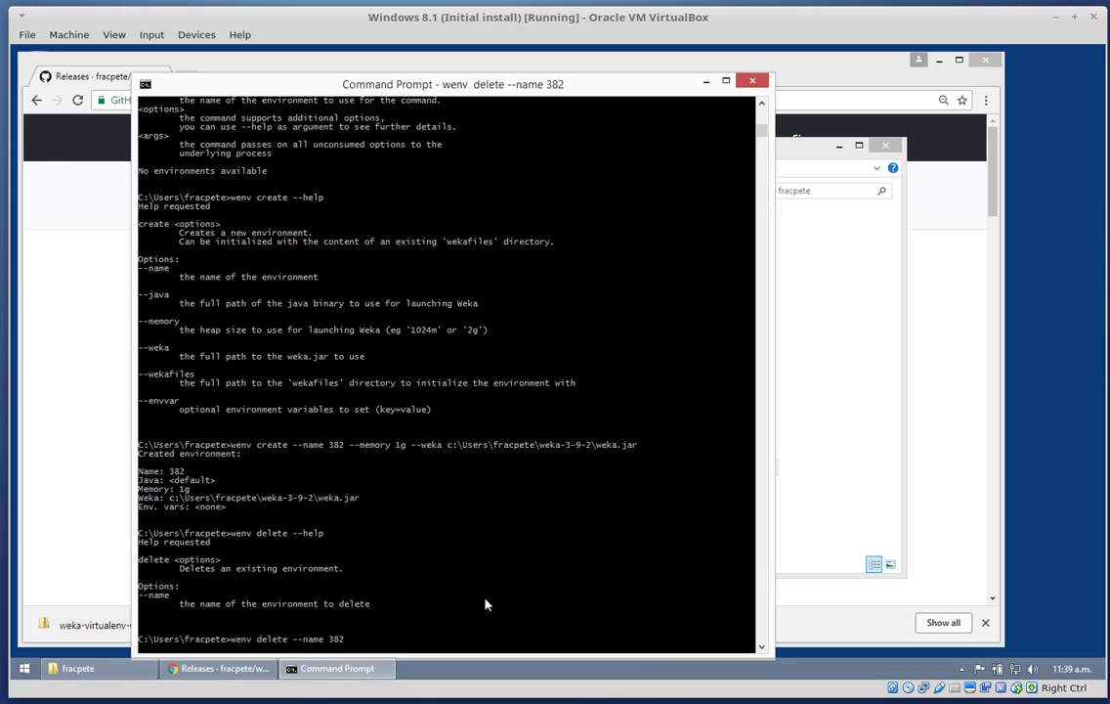
# Create environment 382 with 1g of memory, pointing it to the weka.jar in the weka-3-8-2 folder
pyautogui.press('Up')
pyautogui.press('Up')
pyautogui.press('Up')
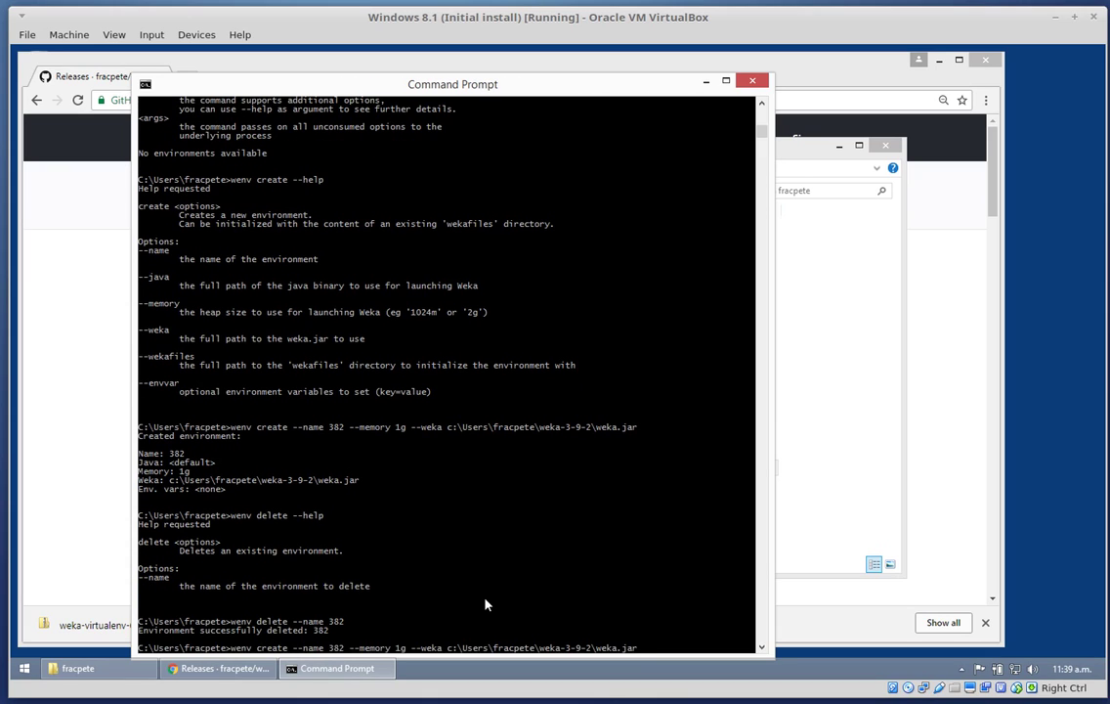
pyautogui.press('Left')
pyautogui.press('Left')
pyautogui.press('Left')
pyautogui.press('Left')
pyautogui.press('Left')
pyautogui.press('Left')
pyautogui.press('Left')
pyautogui.press('Left')
pyautogui.press('Left')
pyautogui.press('Left')
pyautogui.press('Left')
pyautogui.press('BackSpace')
pyautogui.write('8')
pyautogui.press('Return')
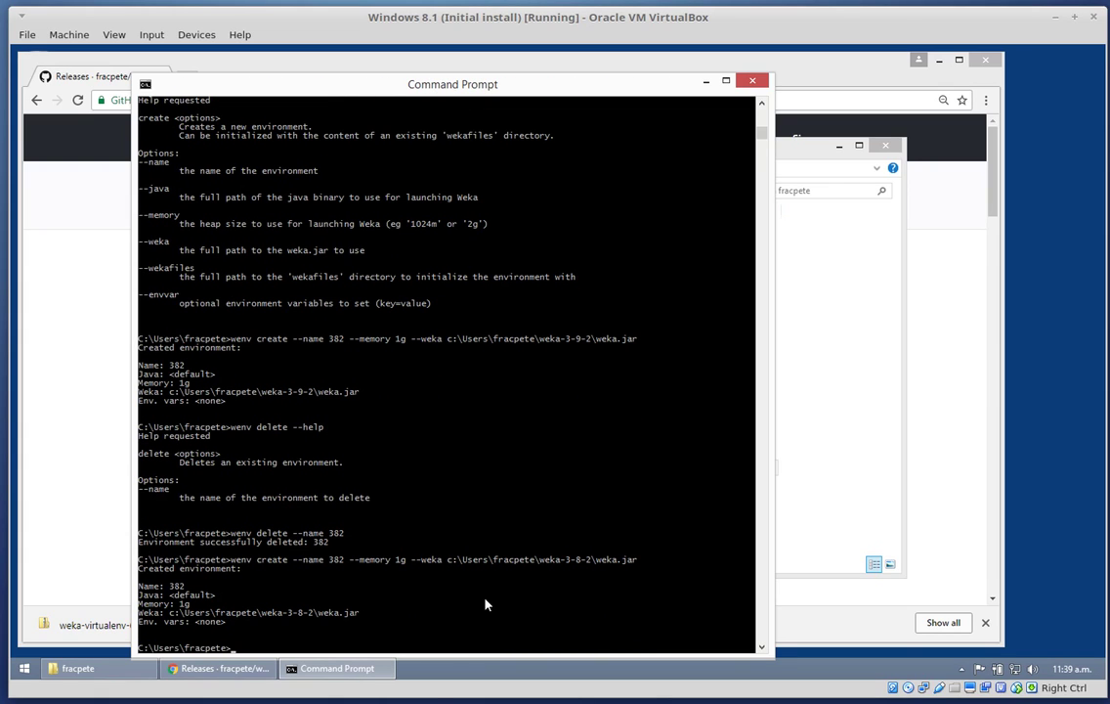
# Create environment 392 with 1g of memory, using the weka.jar in the weka-3-9-2 folder
pyautogui.press('Up')
pyautogui.press('Left')
pyautogui.press('Left')
pyautogui.press('Left')
pyautogui.press('BackSpace')
pyautogui.write('9')
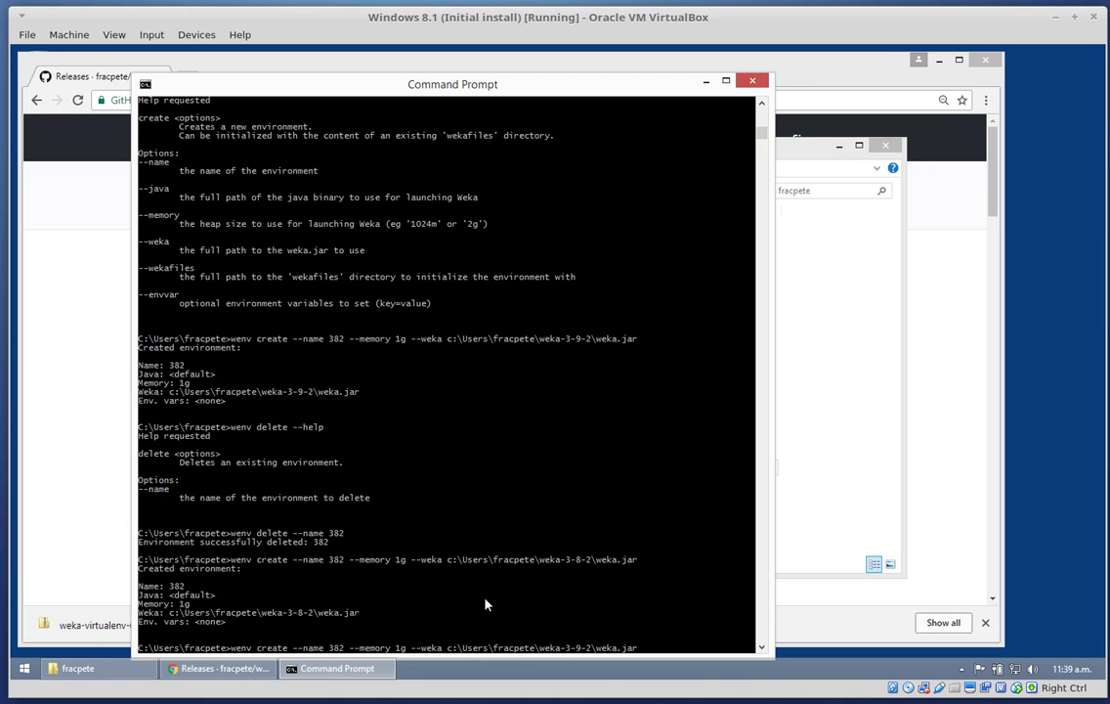
pyautogui.press('BackSpace')
pyautogui.write('9')
pyautogui.press('Return')
# Create environment 3611 with 1g of memory, using the weka.jar in the weka-3-6-11 folder
pyautogui.press('Up')
pyautogui.press('Left')
pyautogui.press('Left')
pyautogui.press('Left')
pyautogui.press('Left')
pyautogui.press('Left')
pyautogui.press('Left')
pyautogui.press('Left')
pyautogui.press('Left')
pyautogui.press('Left')
pyautogui.press('Left')
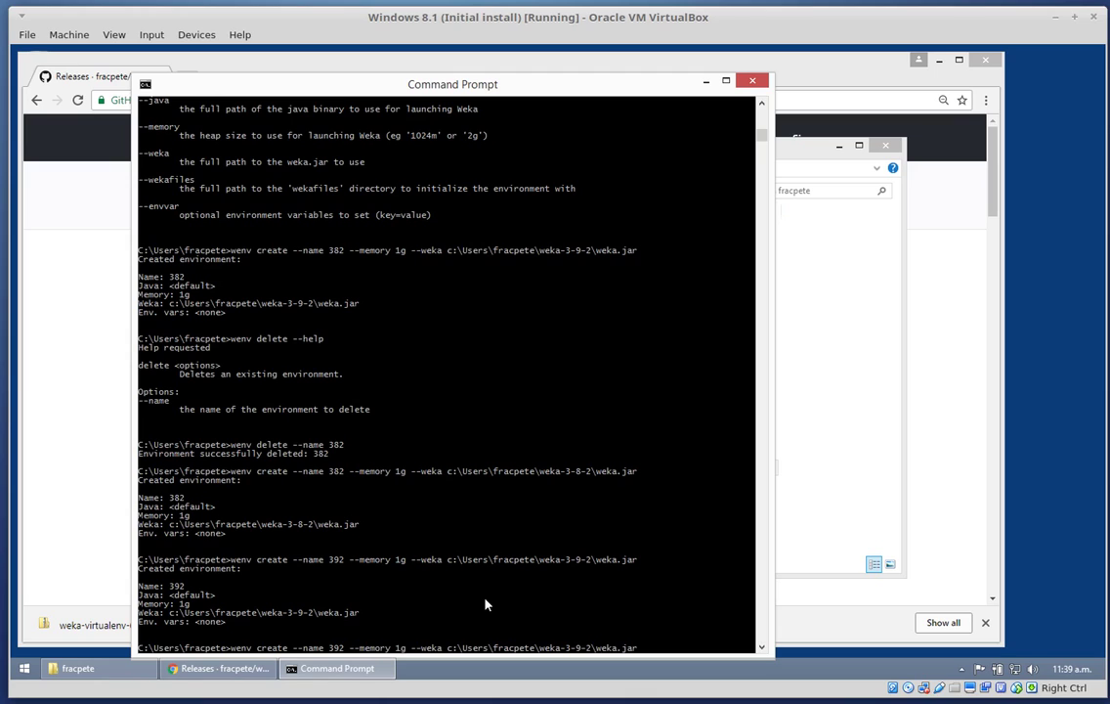
pyautogui.write('1')
pyautogui.press('Left')
pyautogui.press('Left')
pyautogui.press('BackSpace')
pyautogui.write('6')
pyautogui.press('Left')
pyautogui.press('Left')
pyautogui.press('Left')
pyautogui.press('Left')
pyautogui.press('Left')
pyautogui.press('Left')
pyautogui.press('Left')
pyautogui.press('Left')
pyautogui.press('Left')
pyautogui.press('Left')
pyautogui.press('Left')
pyautogui.press('Left')
pyautogui.press('Left')
pyautogui.press('Left')
pyautogui.press('Left')
pyautogui.press('BackSpace')
pyautogui.press('BackSpace')
pyautogui.write('611')
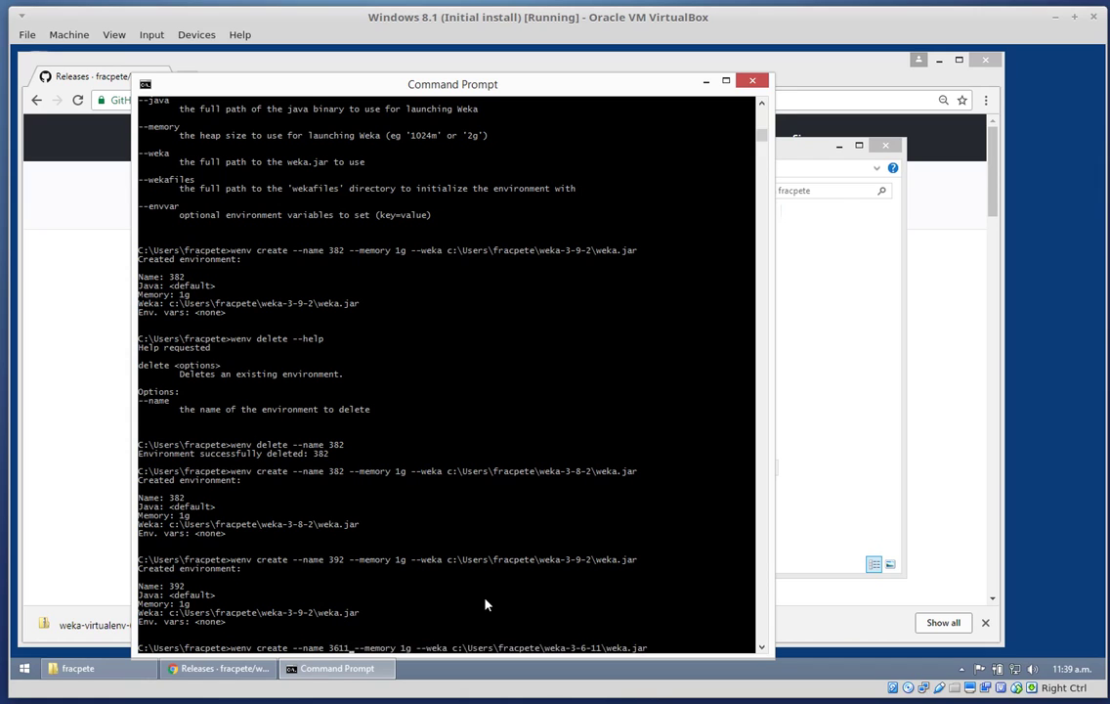
pyautogui.press('Return')
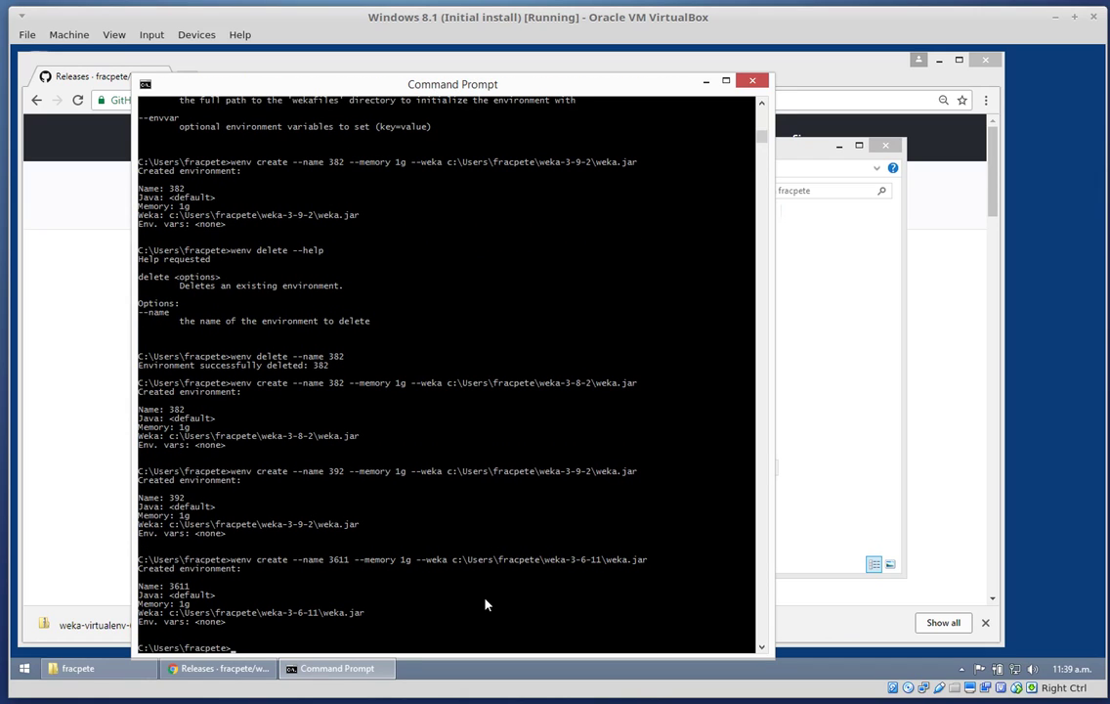
# List the available environments with wenv list_envs and check each environment's name
pyautogui.write('wenv list_envs')
pyautogui.press('Return')
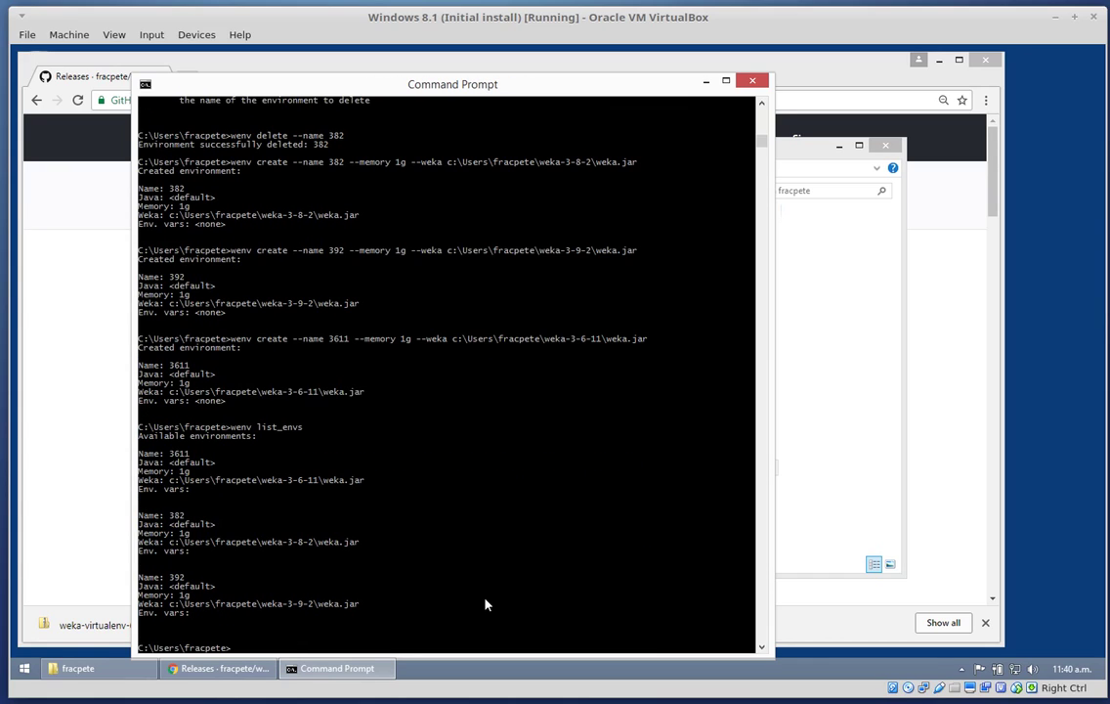
pyautogui.doubleClick(181, 454)
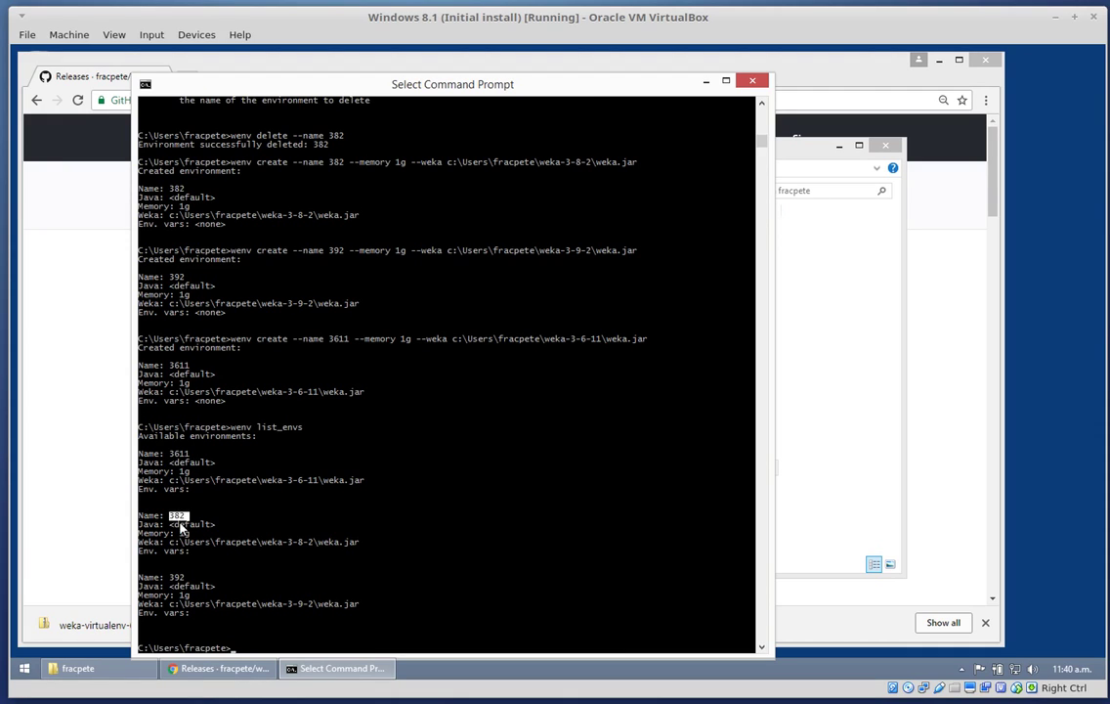
pyautogui.click(177, 568)
pyautogui.doubleClick(178, 578)
pyautogui.rightClick(402, 629)
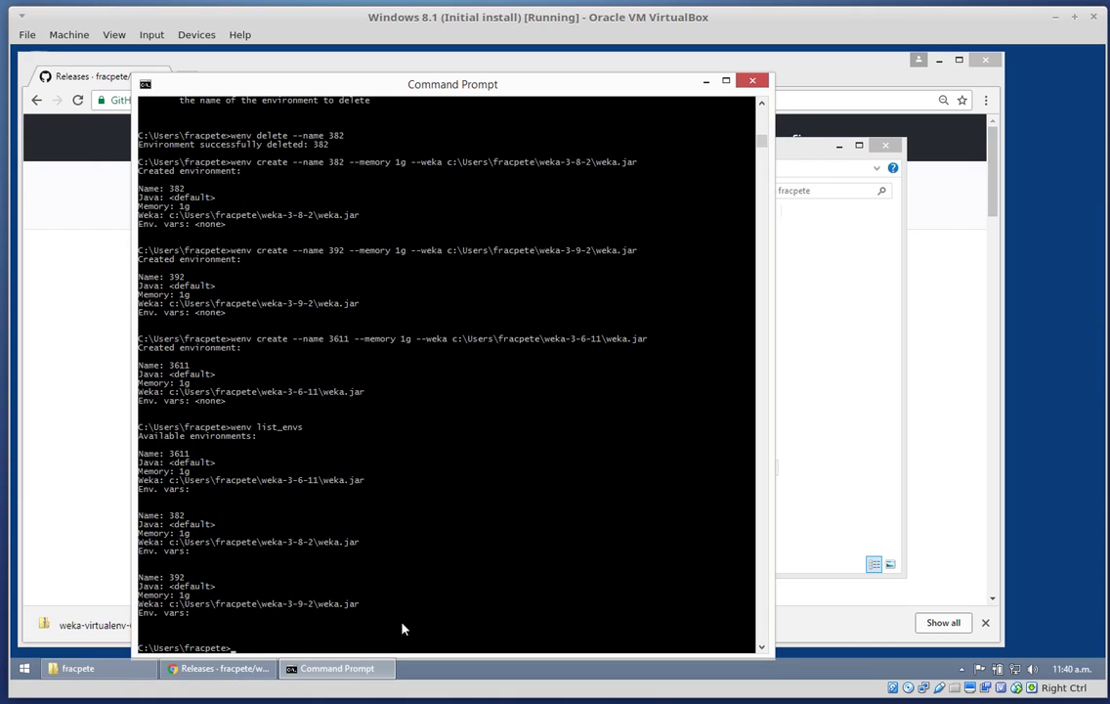
# Launch the Weka Explorer from environment 392, view it and close it again
pyautogui.write('wenv explorer 392')
pyautogui.press('Return')
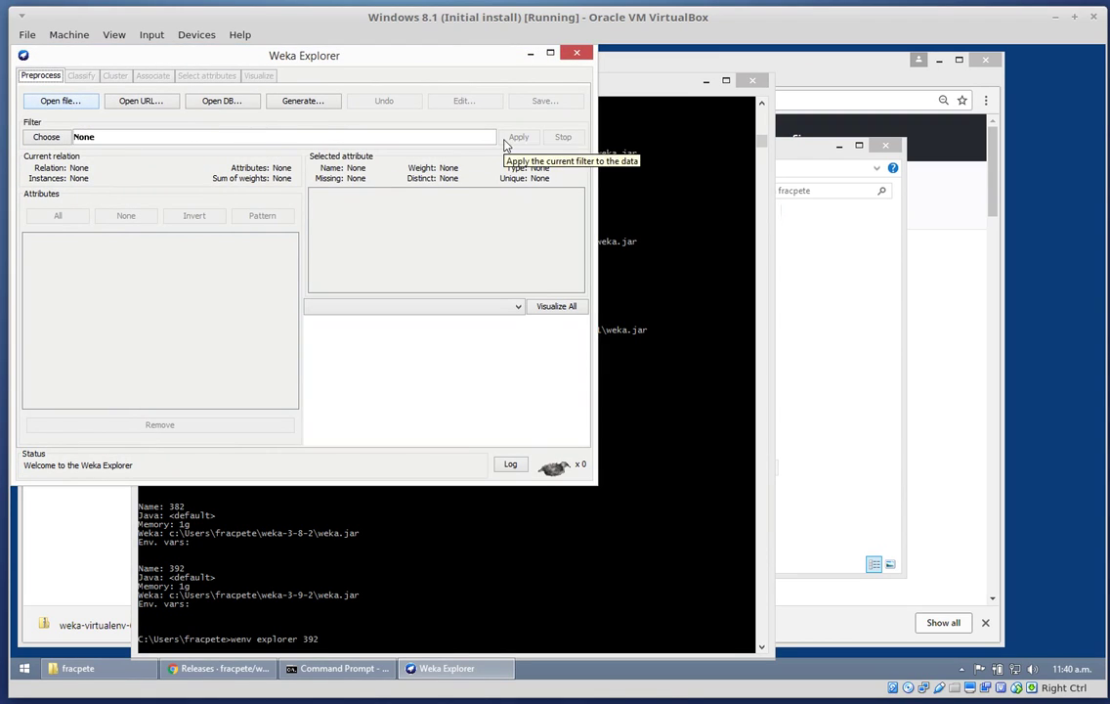
pyautogui.click(581, 52)
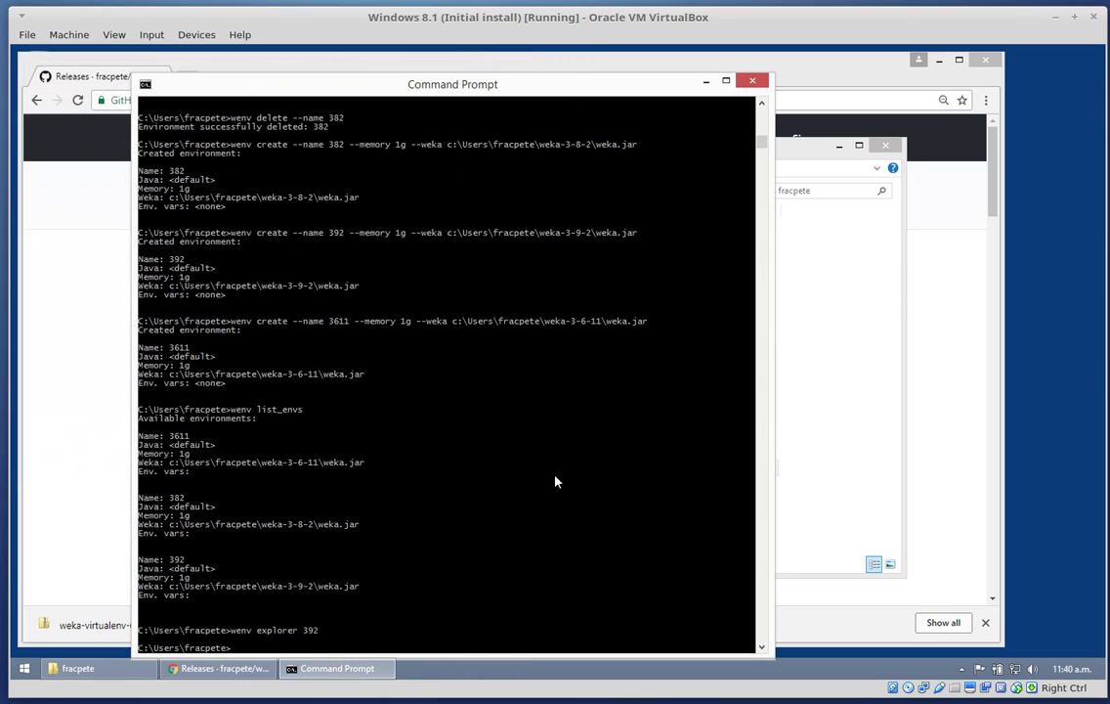
# Run wenv list_cmds and find the command that launches the package manager user interface
pyautogui.press('Up')
pyautogui.press('BackSpace')
pyautogui.press('BackSpace')
pyautogui.press('BackSpace')
pyautogui.press('BackSpace')
pyautogui.press('BackSpace')
pyautogui.press('BackSpace')
pyautogui.press('BackSpace')
pyautogui.press('BackSpace')
pyautogui.press('BackSpace')
pyautogui.press('BackSpace')
pyautogui.press('BackSpace')
pyautogui.write('list_cmds')
pyautogui.press('Return')
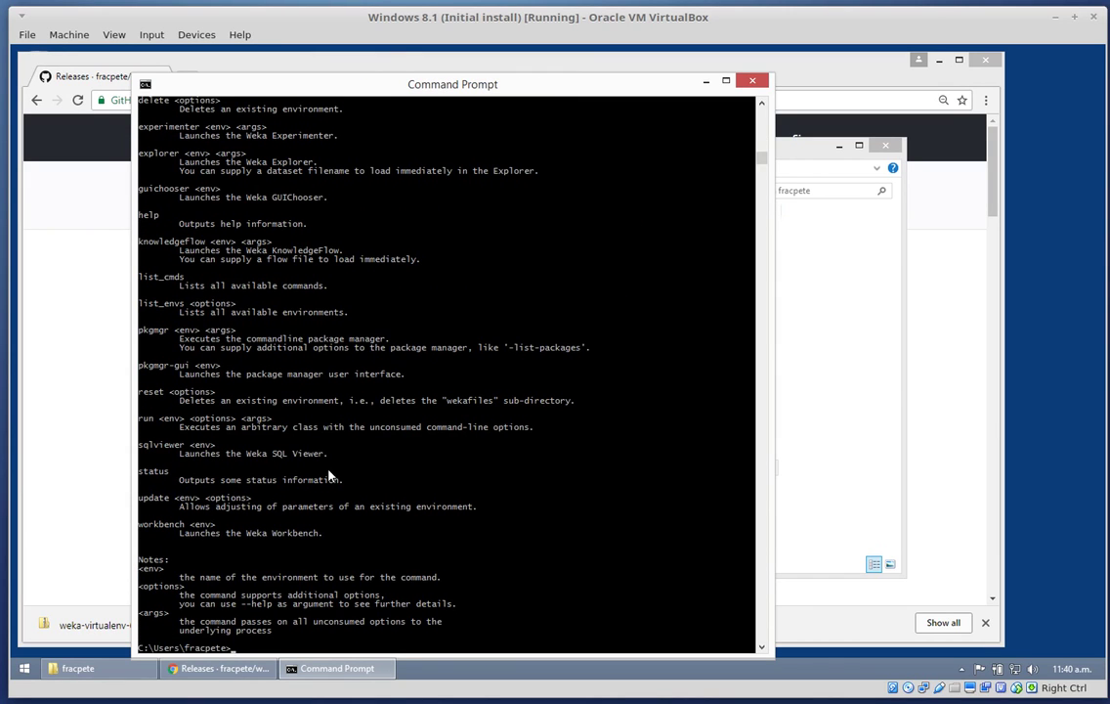
pyautogui.doubleClick(159, 368)
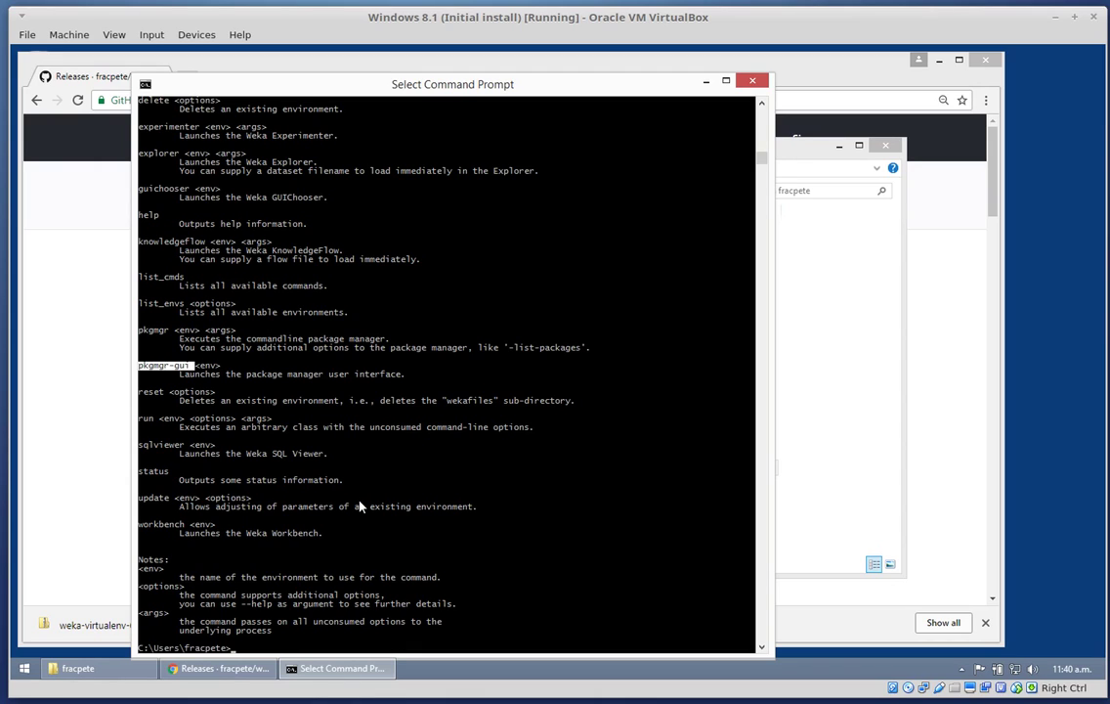
pyautogui.press('Return')
# Launch the graphical package manager for environment 392 with wenv pkgmgr-gui 392
pyautogui.write('wenv')
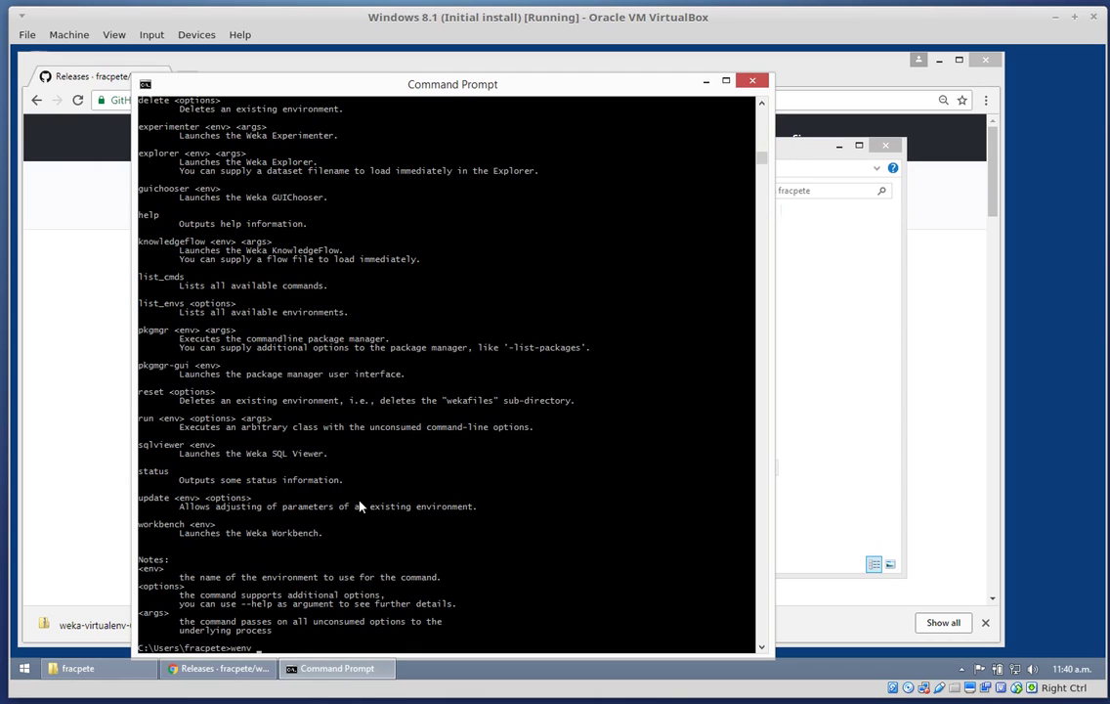
pyautogui.write(' pkgmgr-gui 392')
pyautogui.press('Return')
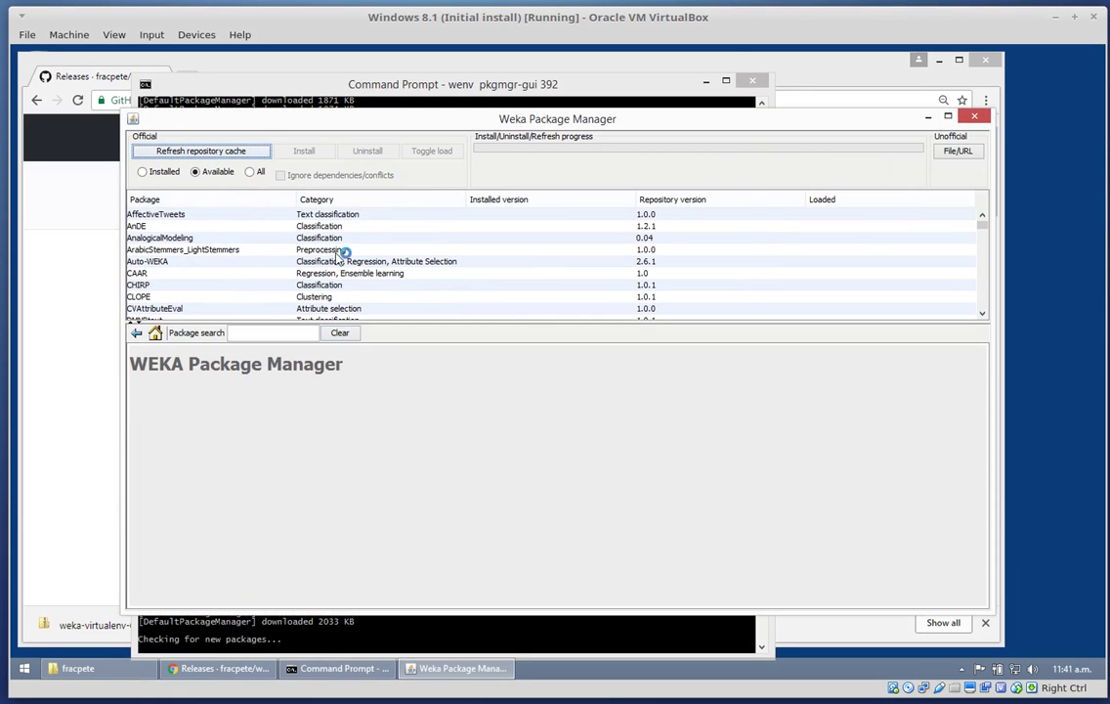
# Search for clope, install the CLOPE package with the close-windows message suppressed for the future, and close the package manager
pyautogui.click(293, 332)
pyautogui.write('clope')
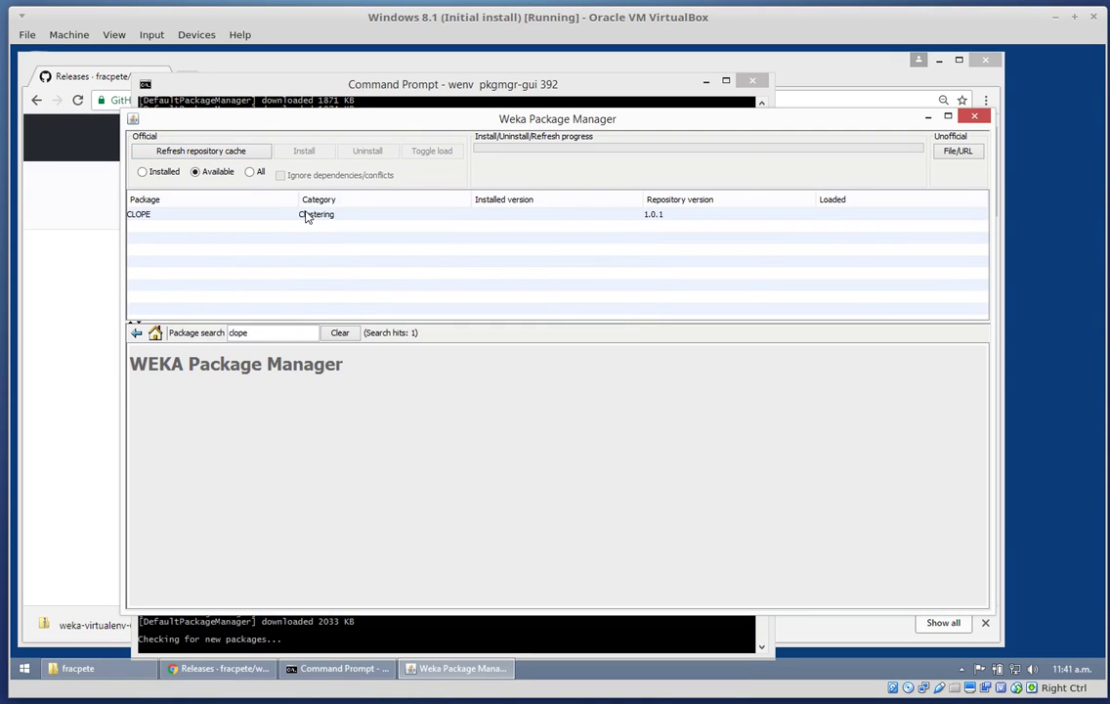
pyautogui.click(309, 215)
pyautogui.click(304, 153)
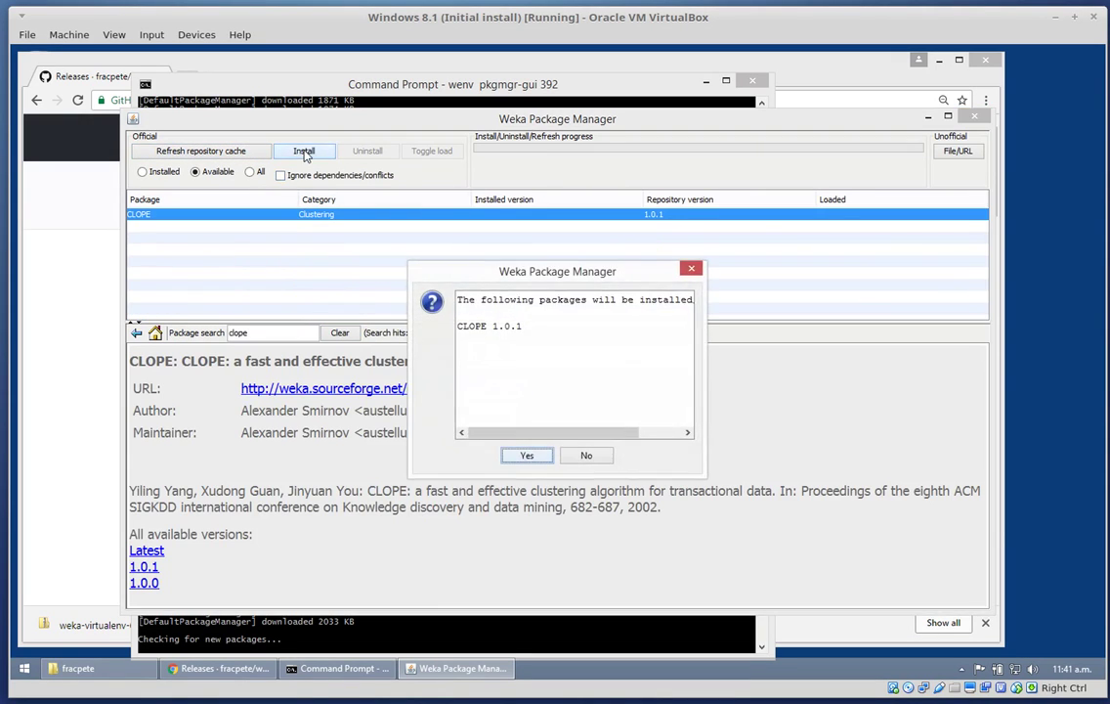
pyautogui.click(526, 454)
pyautogui.click(483, 386)
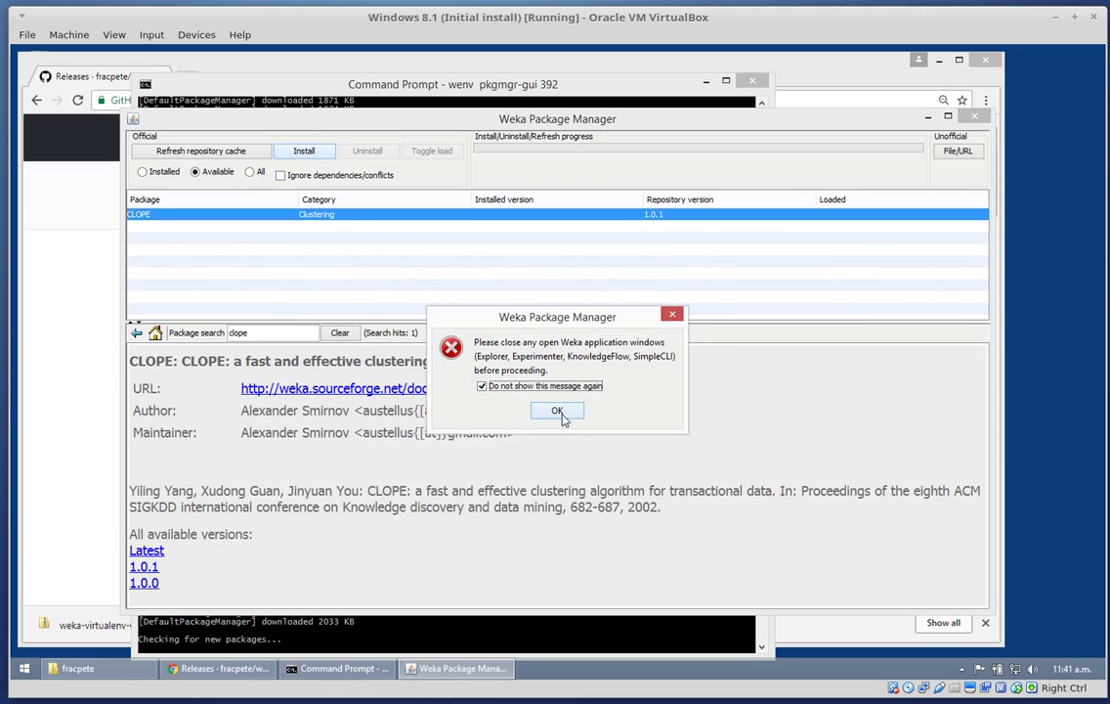
pyautogui.click(559, 412)
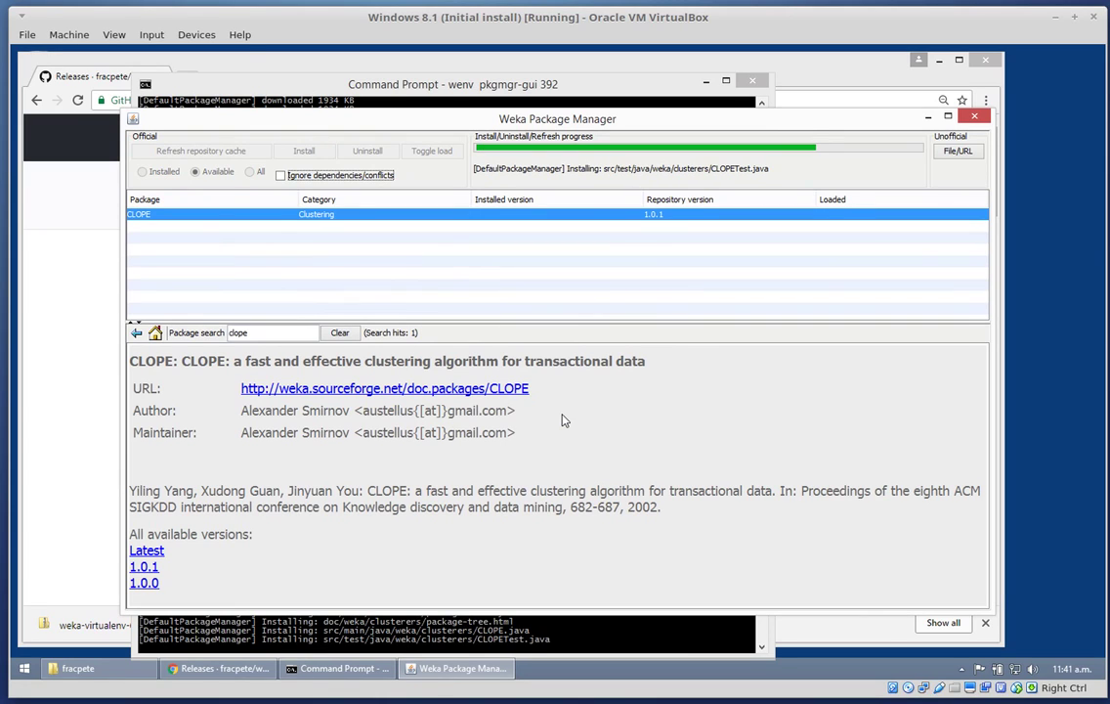
pyautogui.click(978, 118)
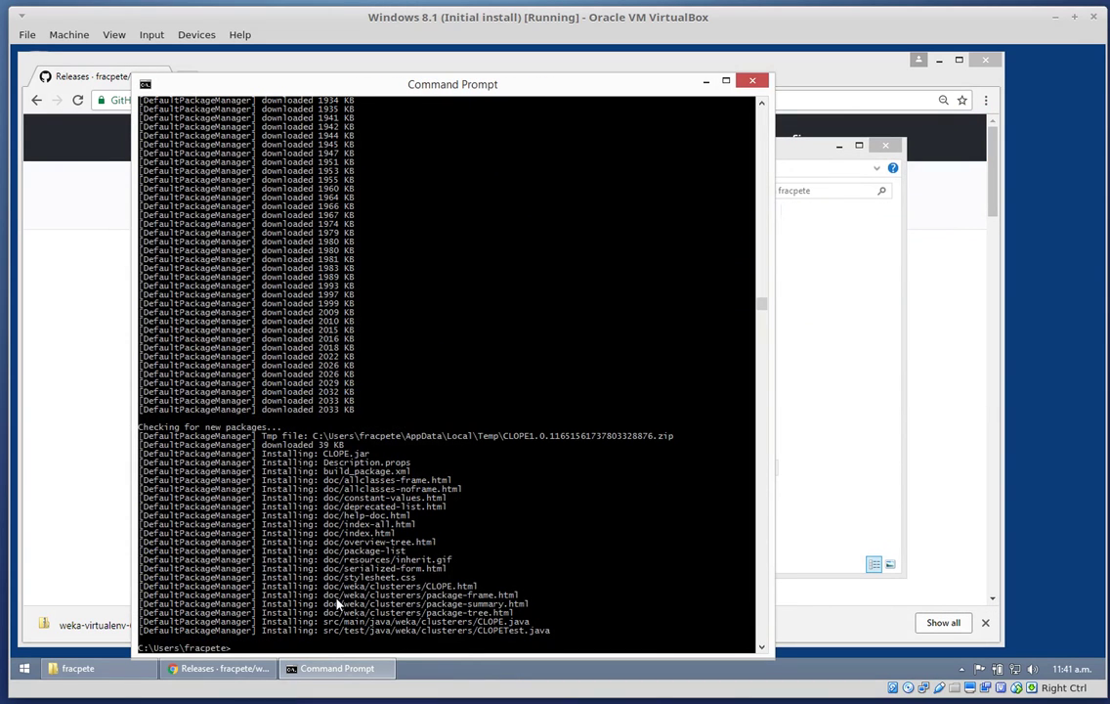
# Run wenv explorer 392 to start the Weka Explorer for that environment again
pyautogui.write('wenv list_cmds')
pyautogui.press('Up')
pyautogui.press('Return')
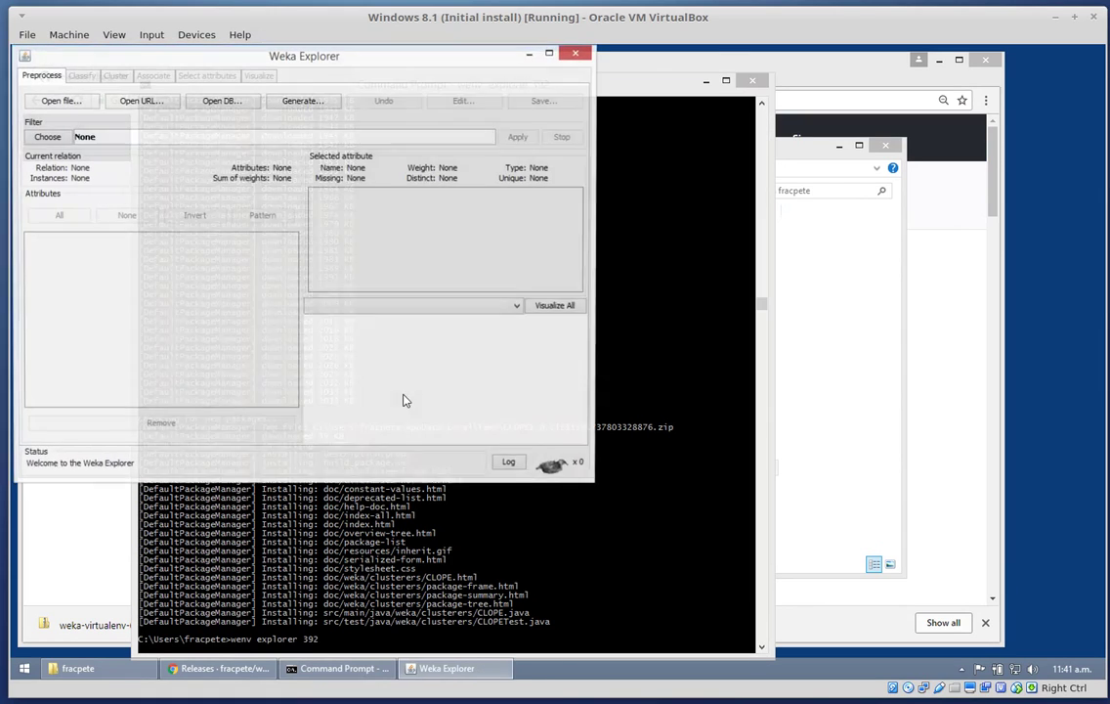
# Load airline.arff from the data folder inside weka-3-9-2 in the home folder
pyautogui.click(61, 101)
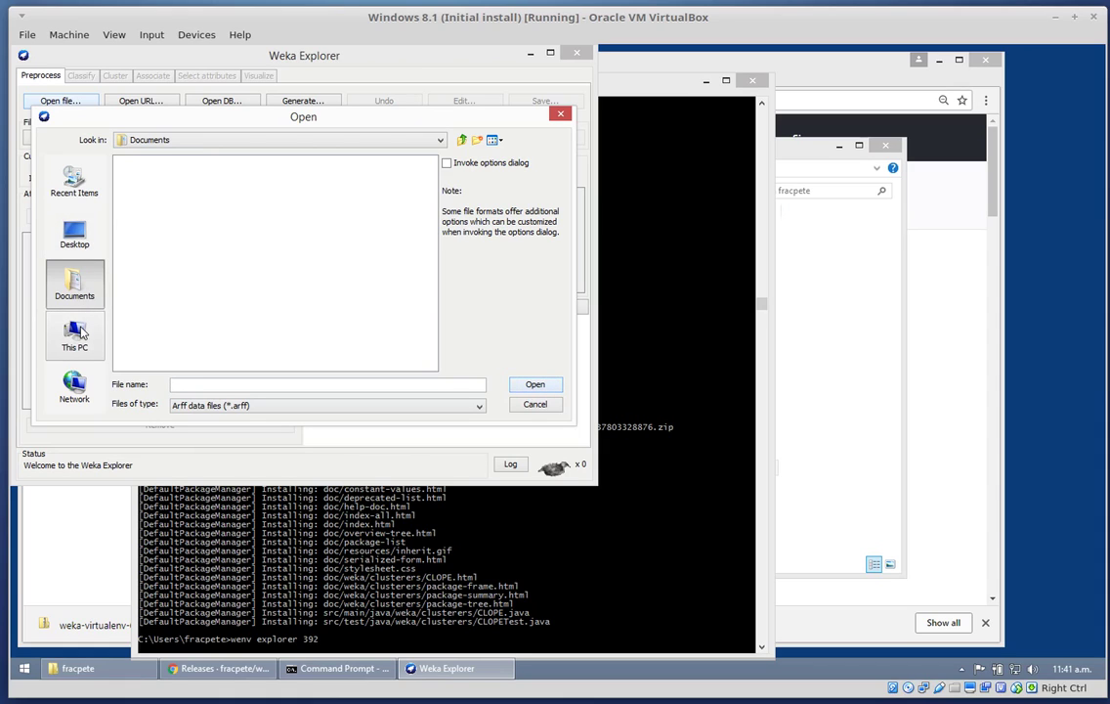
pyautogui.click(347, 142)
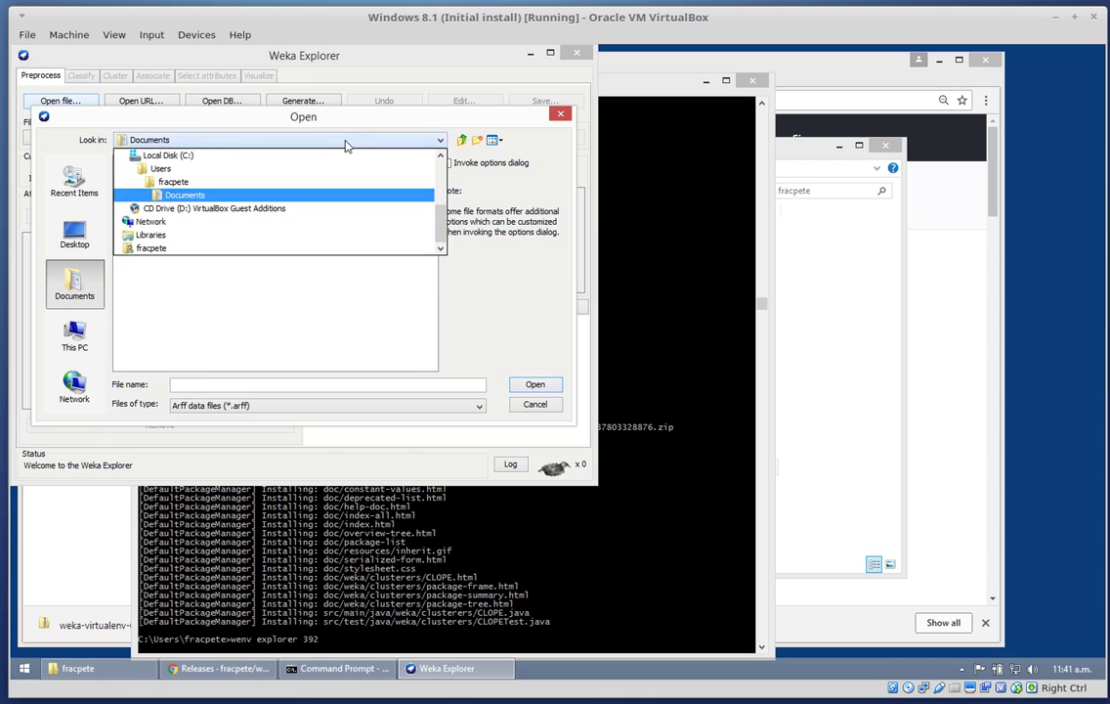
pyautogui.click(289, 181)
pyautogui.click(166, 335)
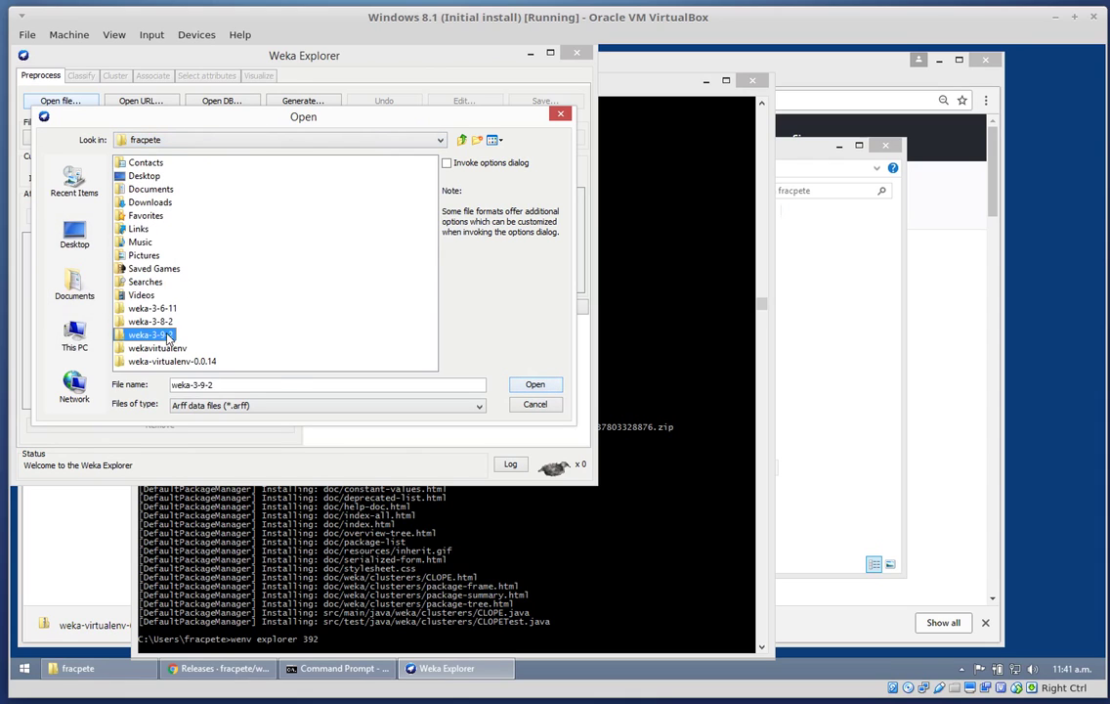
pyautogui.doubleClick(166, 335)
pyautogui.doubleClick(144, 175)
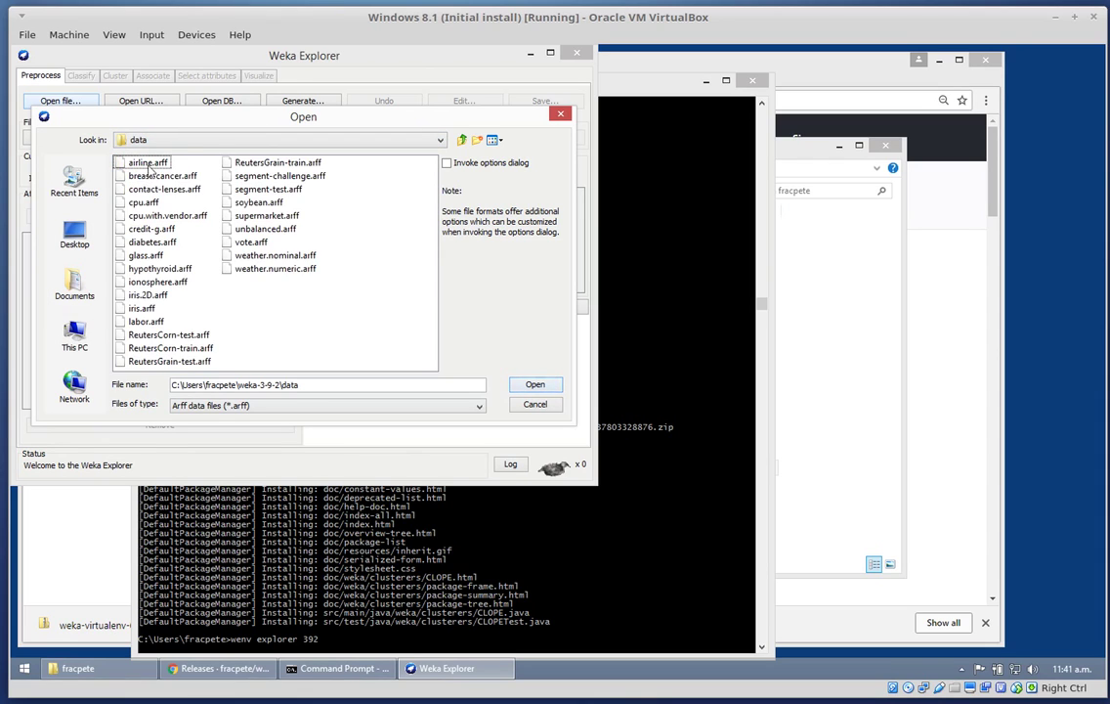
pyautogui.doubleClick(148, 163)
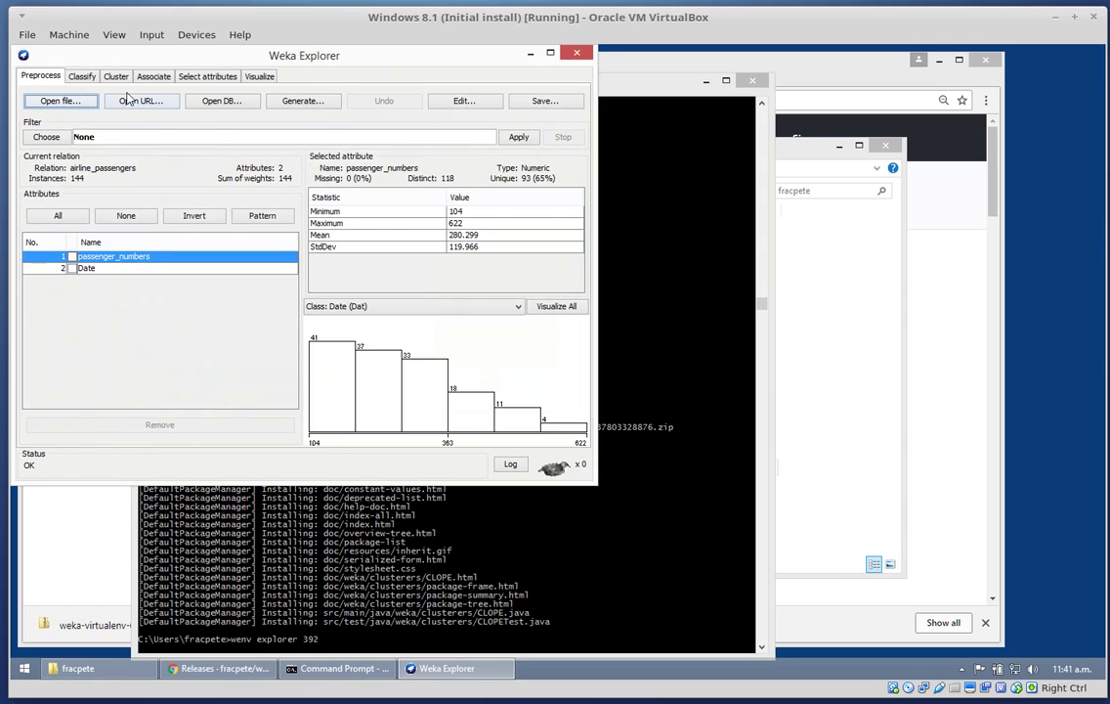
# Examine the selectable clustering algorithms in environment 392 and close the Explorer
pyautogui.click(112, 75)
pyautogui.click(51, 110)
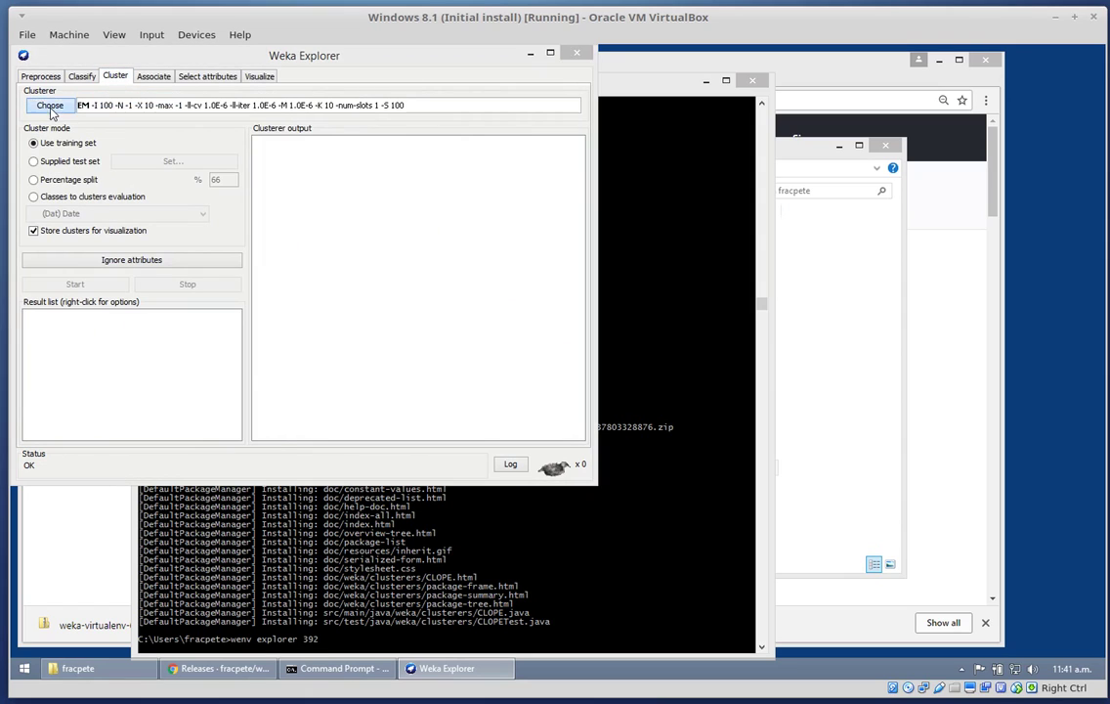
pyautogui.click(84, 142)
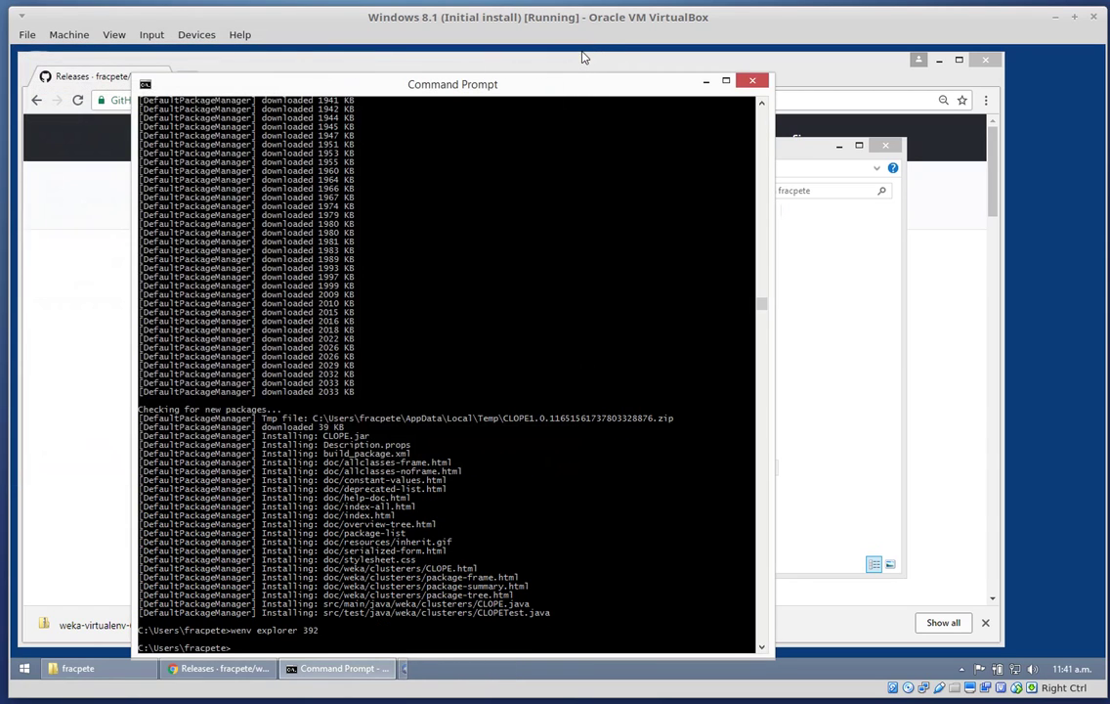
pyautogui.click(576, 52)
# Launch the Weka Explorer for environment 382 with wenv explorer 382
pyautogui.press('Up')
pyautogui.press('BackSpace')
pyautogui.press('BackSpace')
pyautogui.write('82')
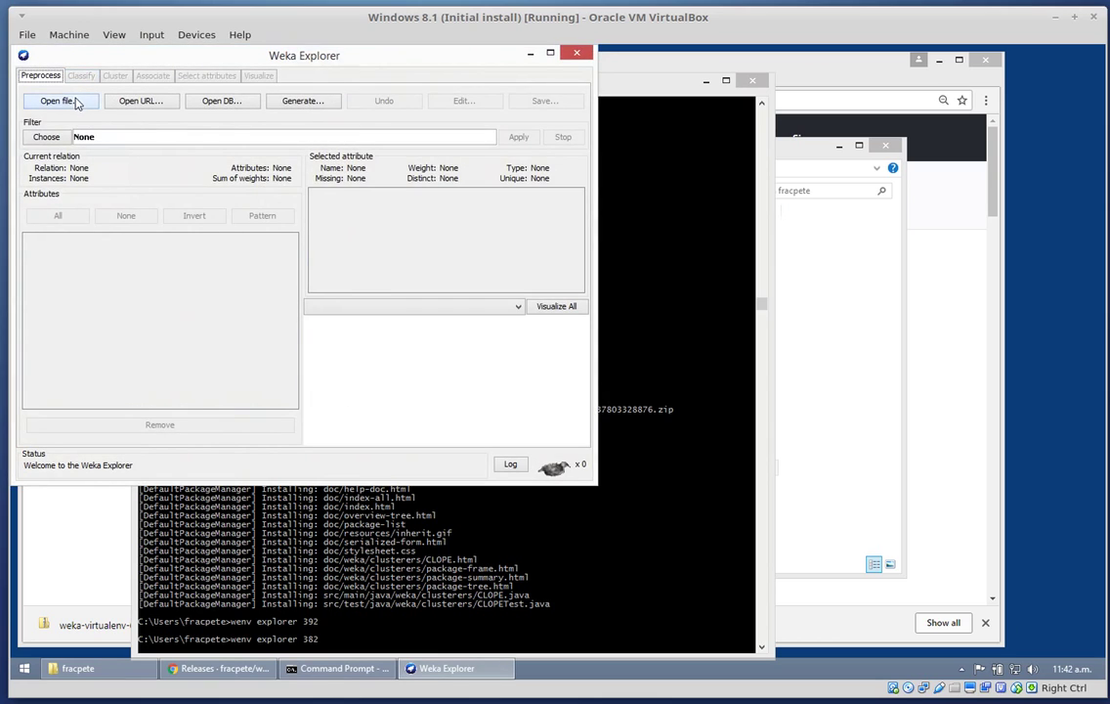
# Load airline.arff from the data folder inside weka-3-9-2 in the home folder into the environment 382 Explorer
pyautogui.click(72, 95)
pyautogui.click(345, 147)
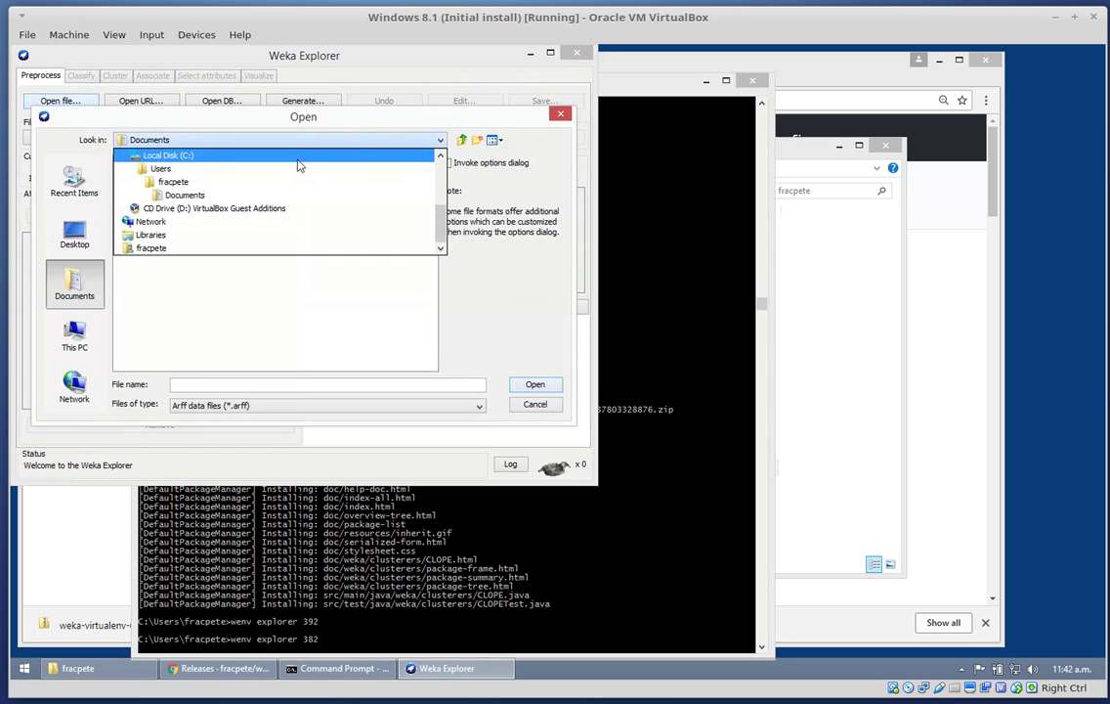
pyautogui.click(290, 183)
pyautogui.doubleClick(148, 334)
pyautogui.doubleClick(138, 177)
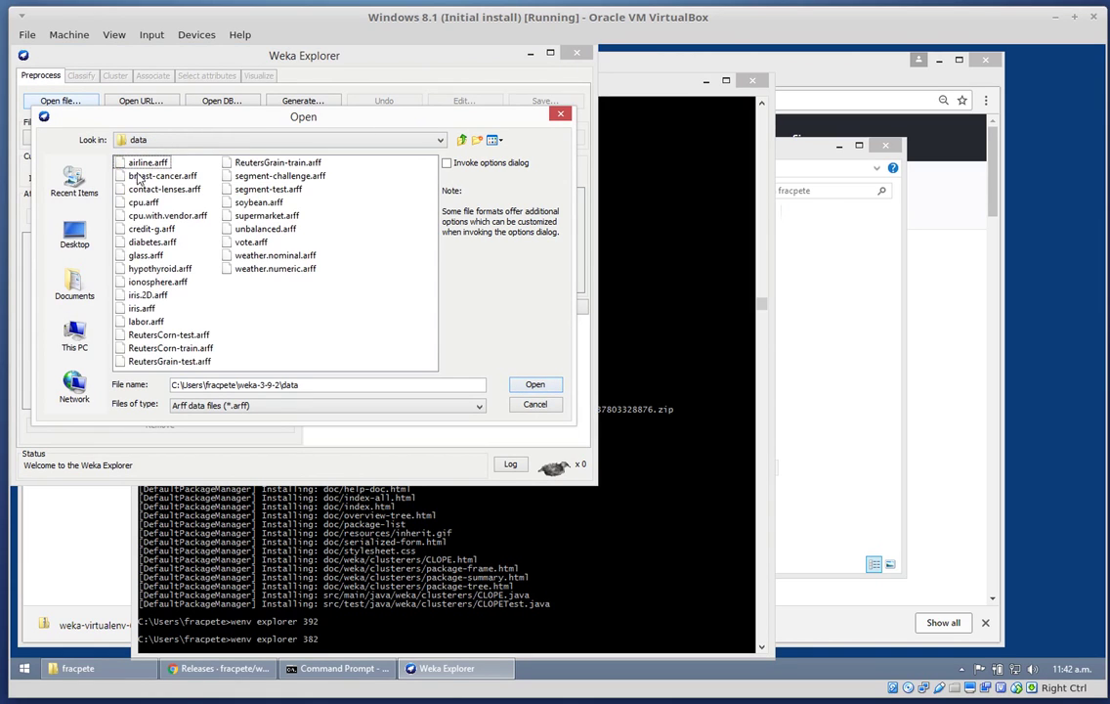
pyautogui.doubleClick(136, 154)
# Examine the selectable clustering algorithms in environment 382 and close the Explorer
pyautogui.click(111, 77)
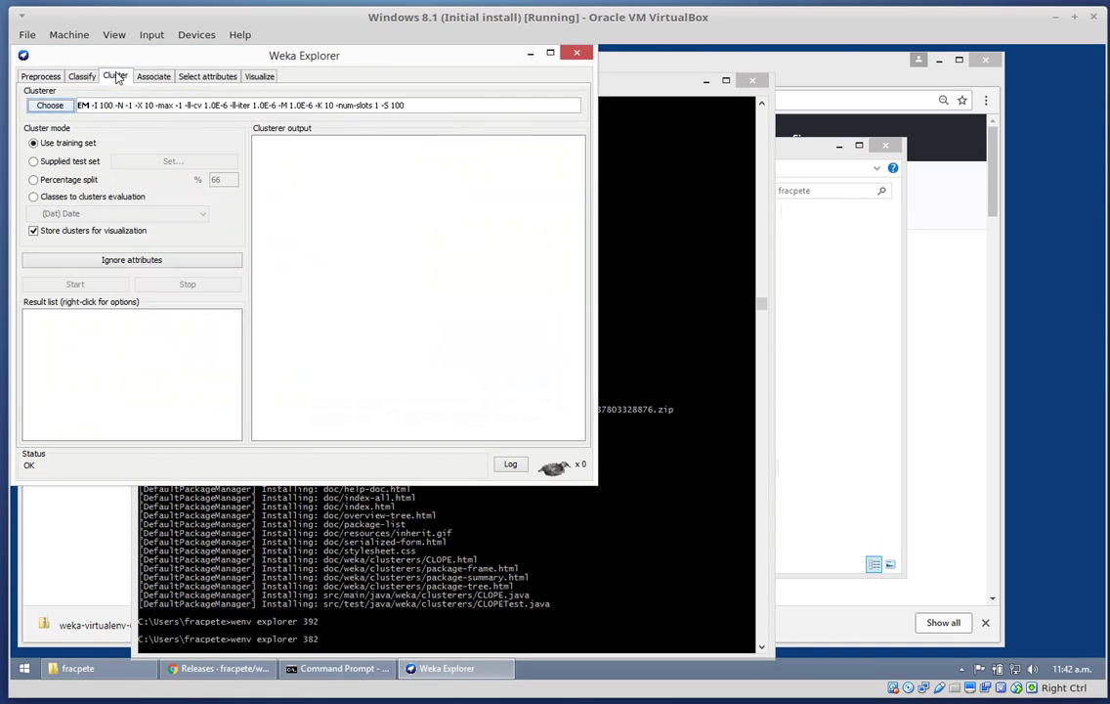
pyautogui.click(47, 100)
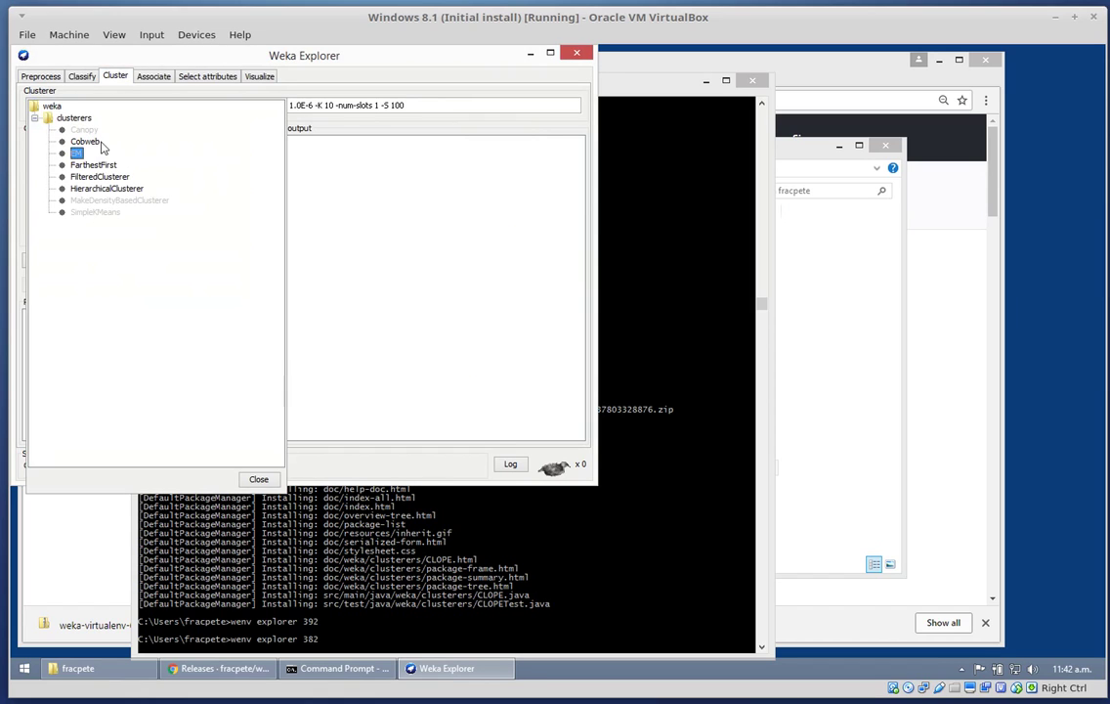
pyautogui.click(498, 55)
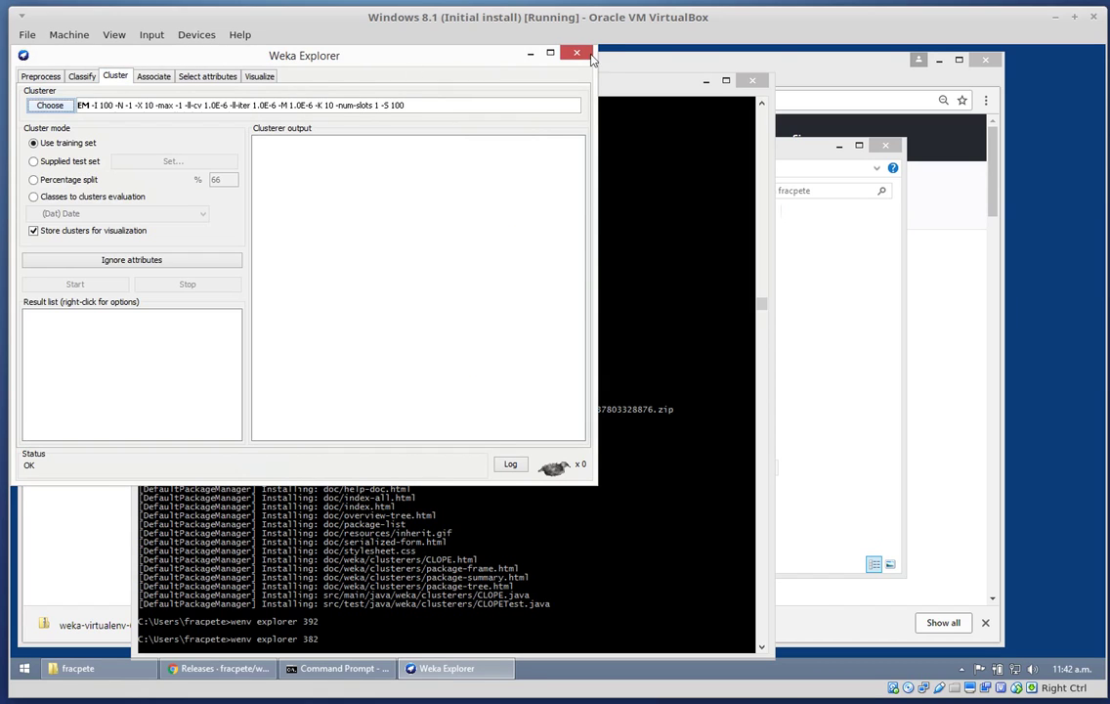
pyautogui.click(576, 52)
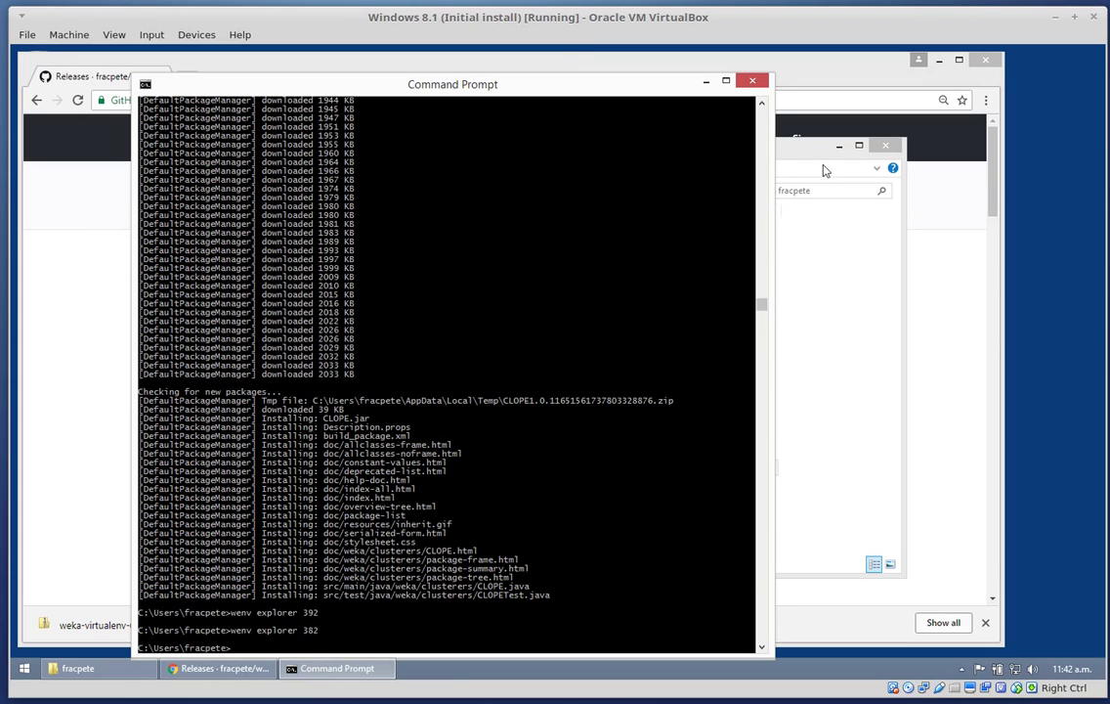
# Browse to wekavirtualenv\envs\382 in the home folder and look at its env.props file entry
pyautogui.click(794, 156)
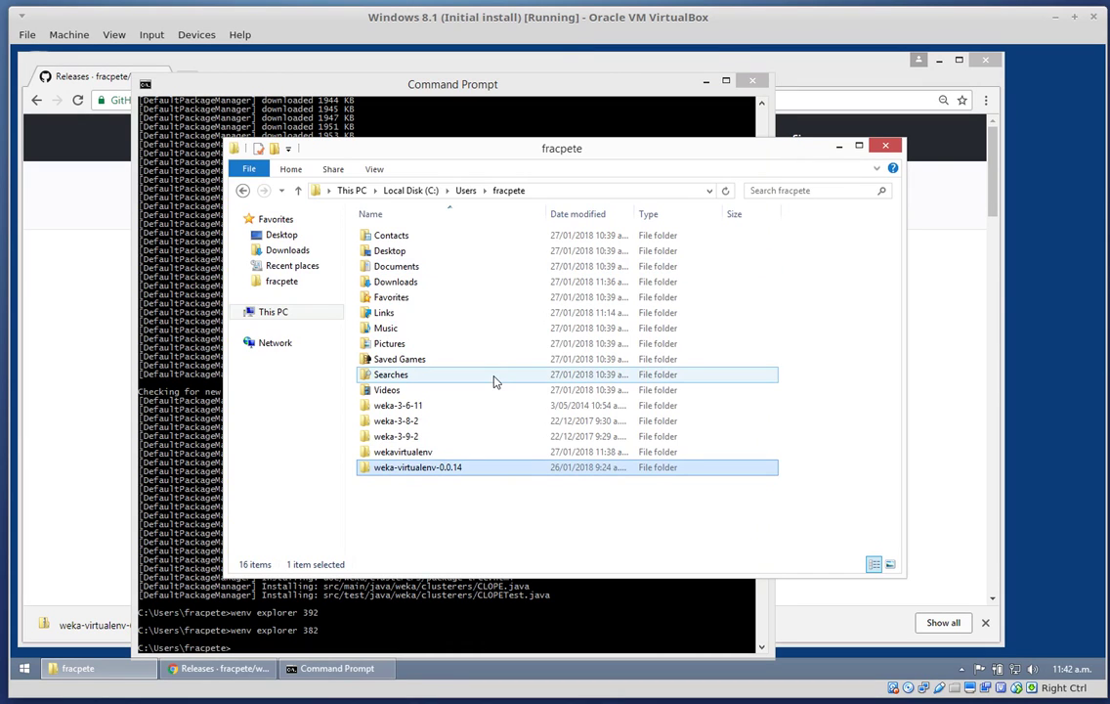
pyautogui.click(436, 456)
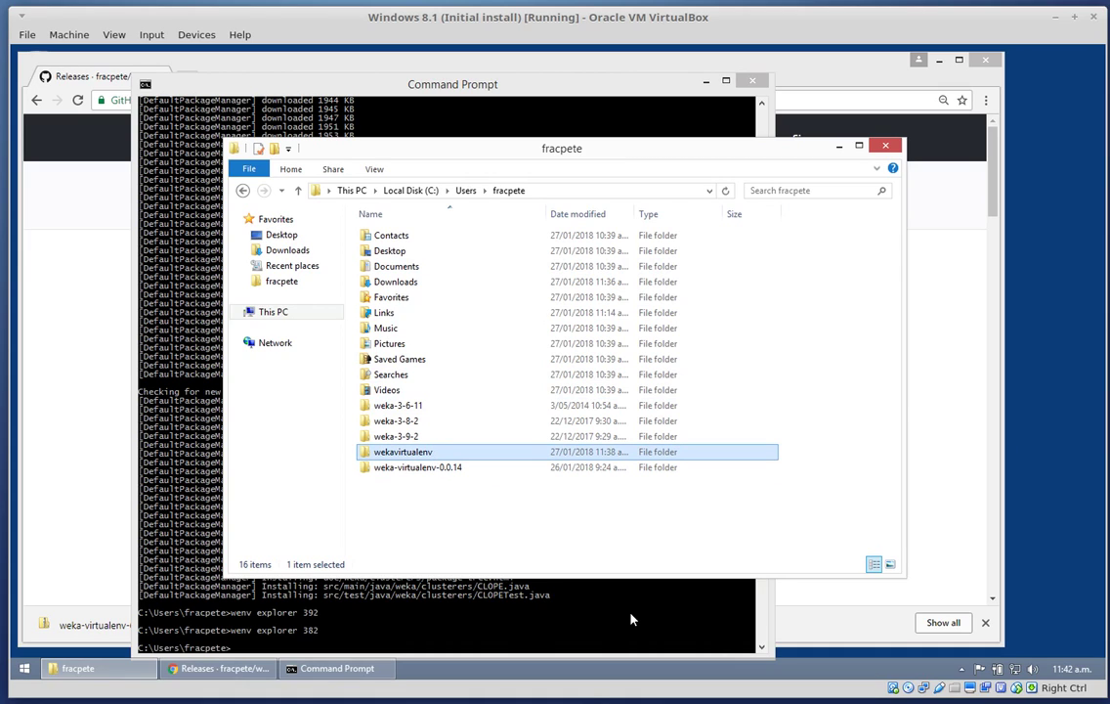
pyautogui.doubleClick(427, 455)
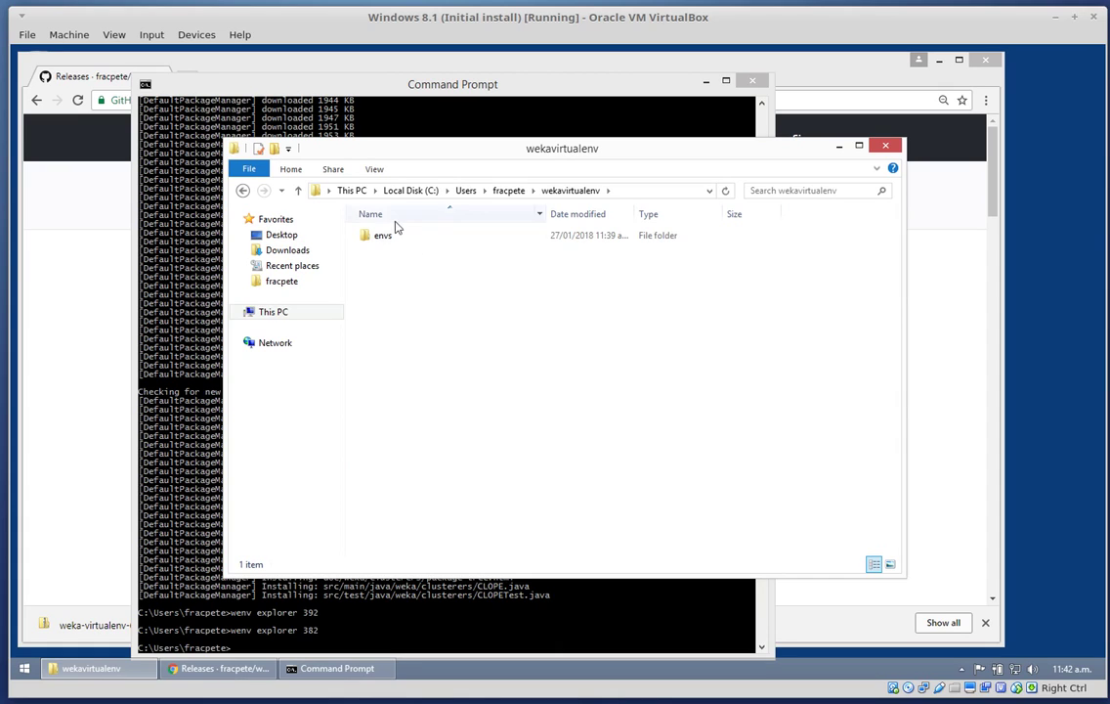
pyautogui.doubleClick(385, 237)
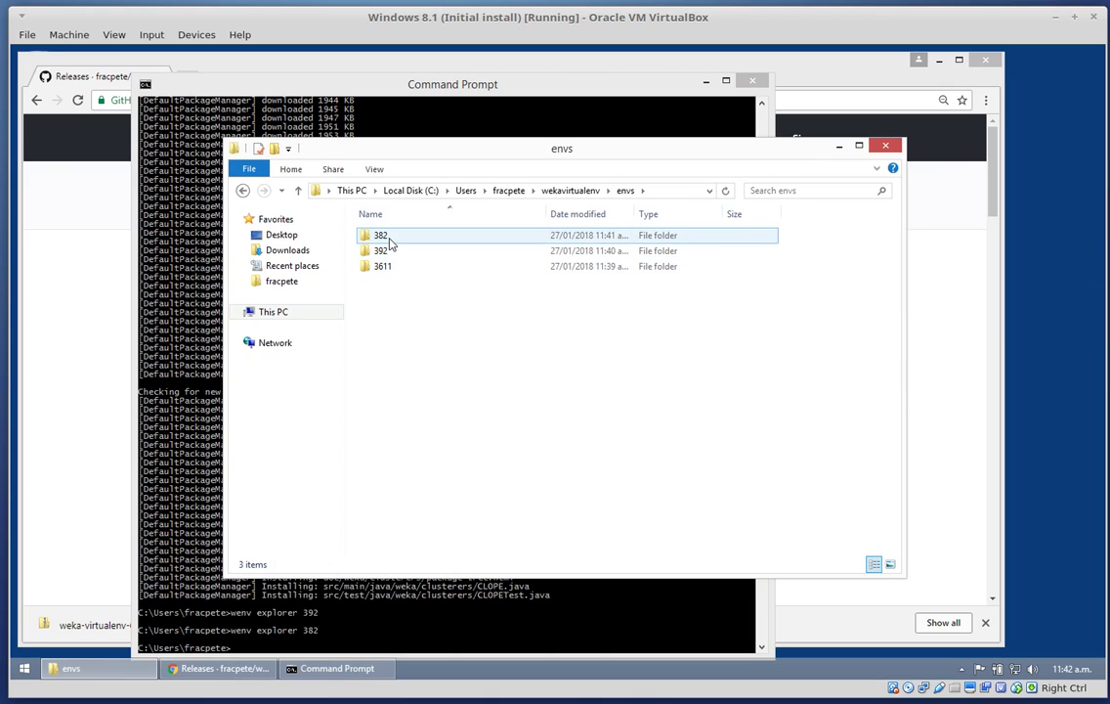
pyautogui.doubleClick(379, 240)
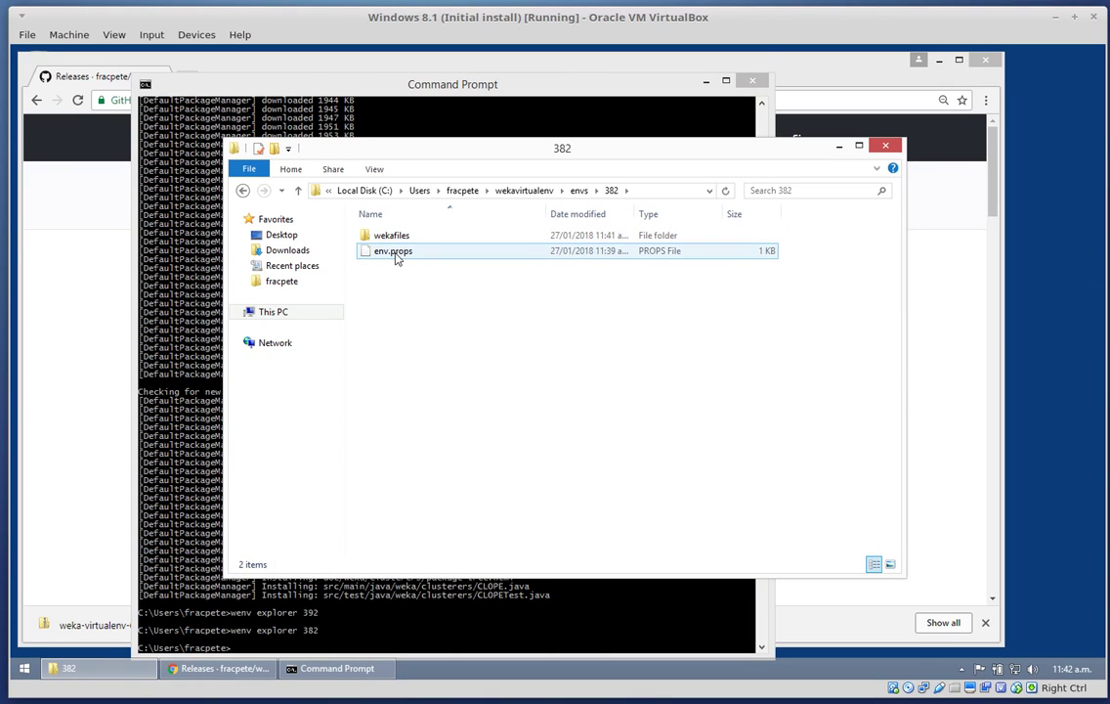
pyautogui.click(400, 256)
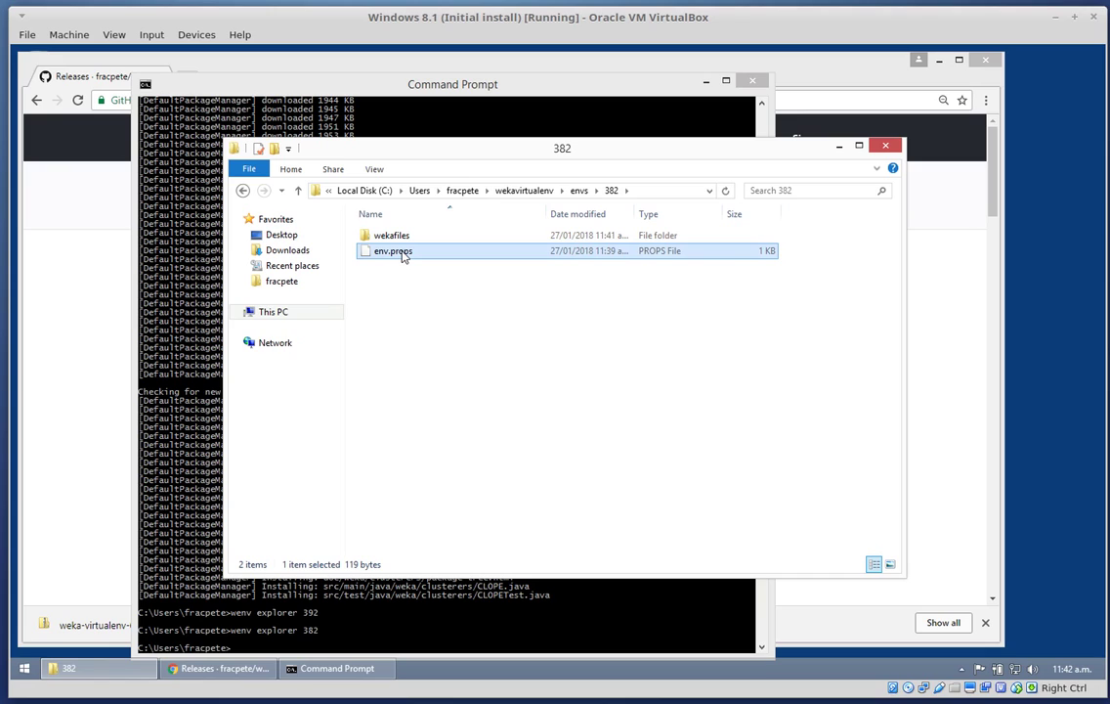
# Examine the packages, props and weka.log entries in environment 382's wekafiles folder, and return to the home folder
pyautogui.doubleClick(384, 238)
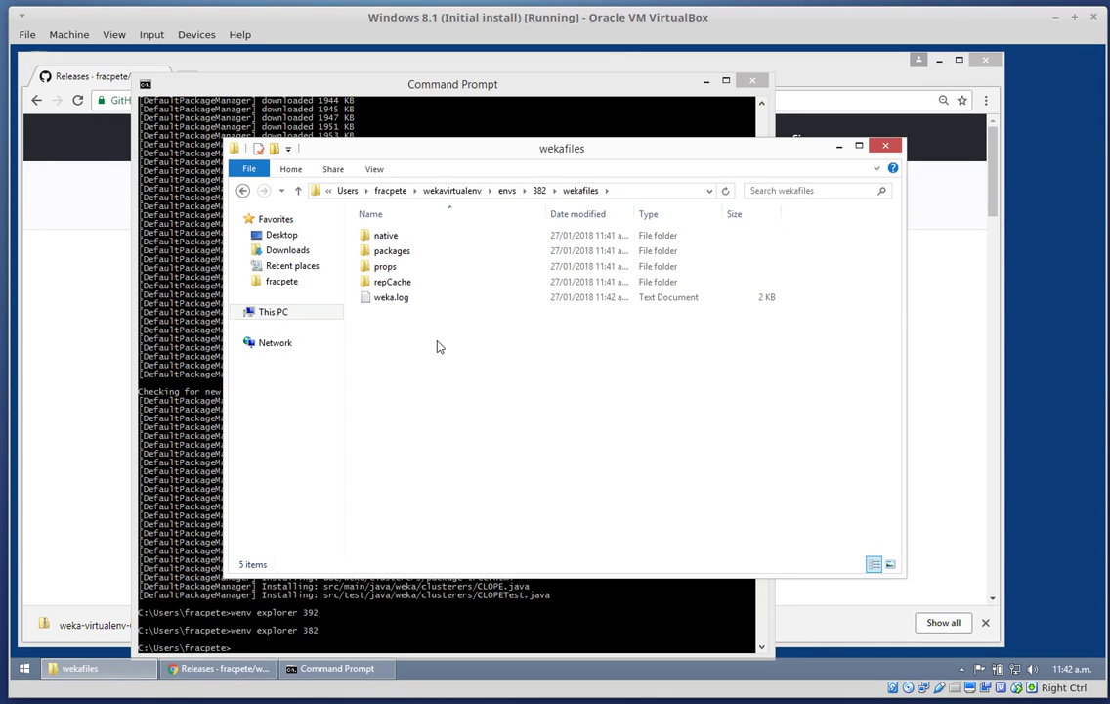
pyautogui.click(389, 266)
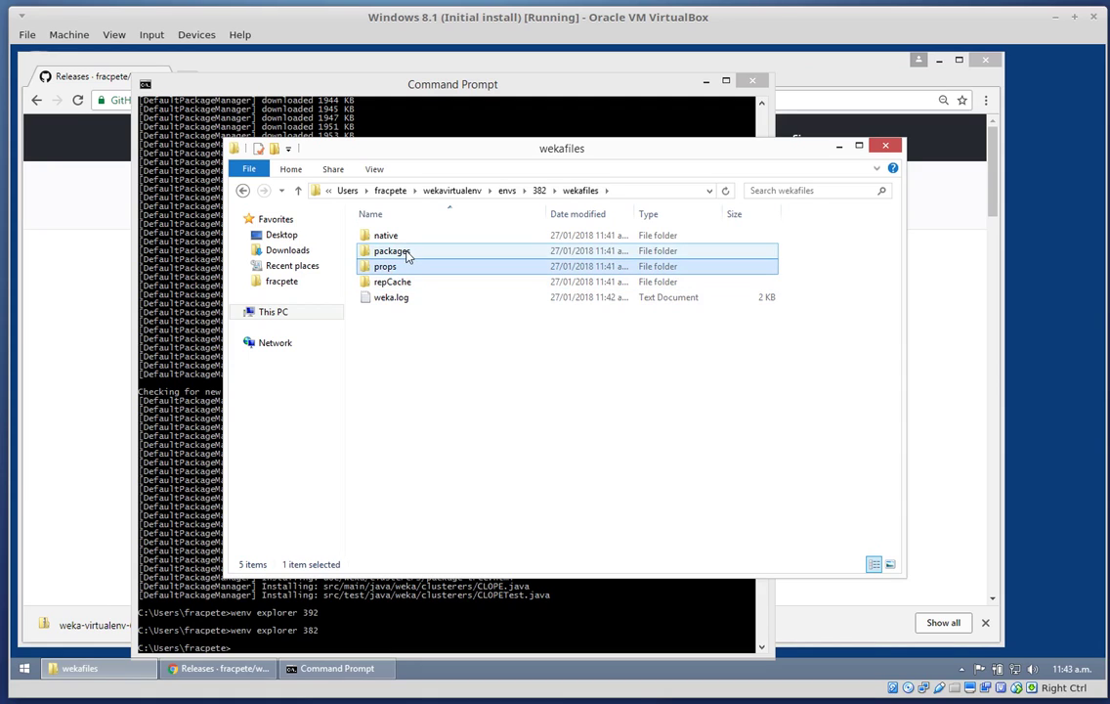
pyautogui.click(405, 253)
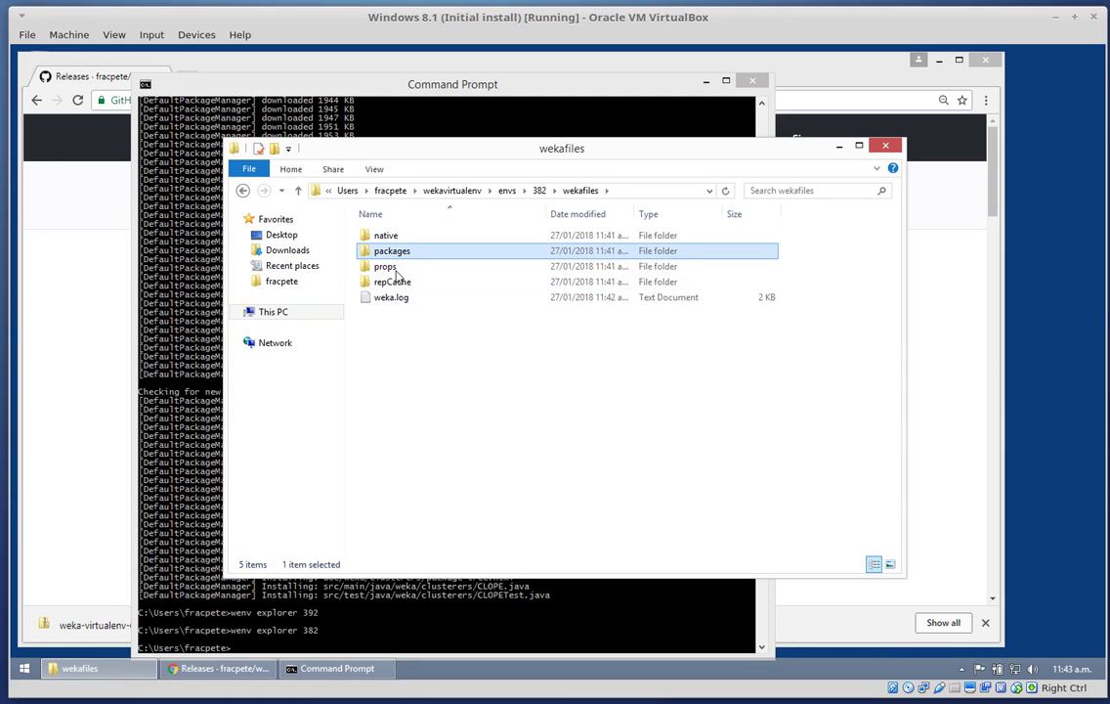
pyautogui.click(383, 298)
pyautogui.click(388, 190)
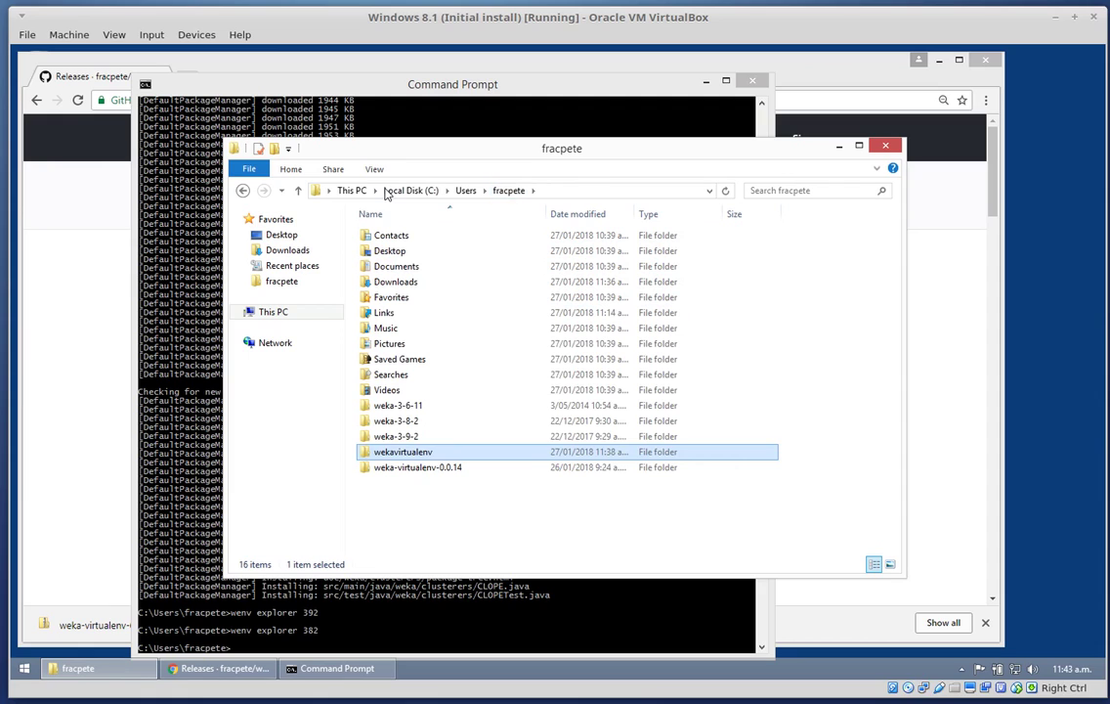
# Display the help for cloning environments by running wenv clone --help in the Command Prompt
pyautogui.click(411, 622)
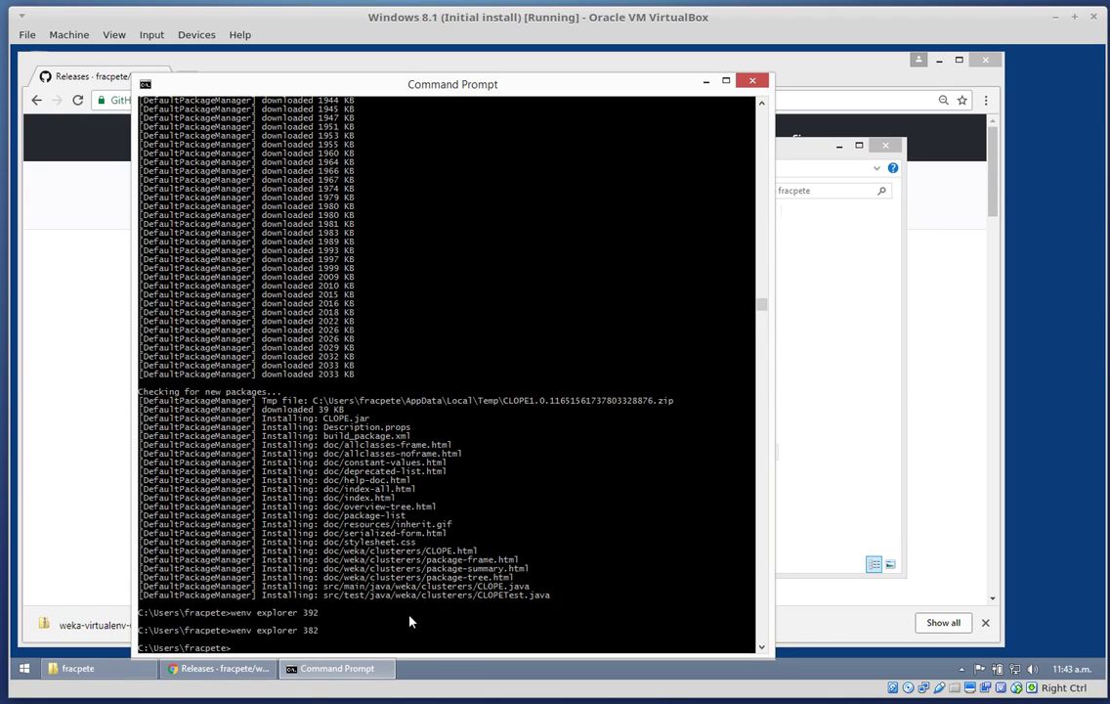
pyautogui.press('Up')
pyautogui.press('BackSpace')
pyautogui.press('BackSpace')
pyautogui.press('BackSpace')
pyautogui.press('BackSpace')
pyautogui.press('BackSpace')
pyautogui.press('BackSpace')
pyautogui.press('BackSpace')
pyautogui.press('BackSpace')
pyautogui.press('BackSpace')
pyautogui.press('BackSpace')
pyautogui.press('BackSpace')
pyautogui.press('BackSpace')
pyautogui.write('clone --help')
pyautogui.press('Return')
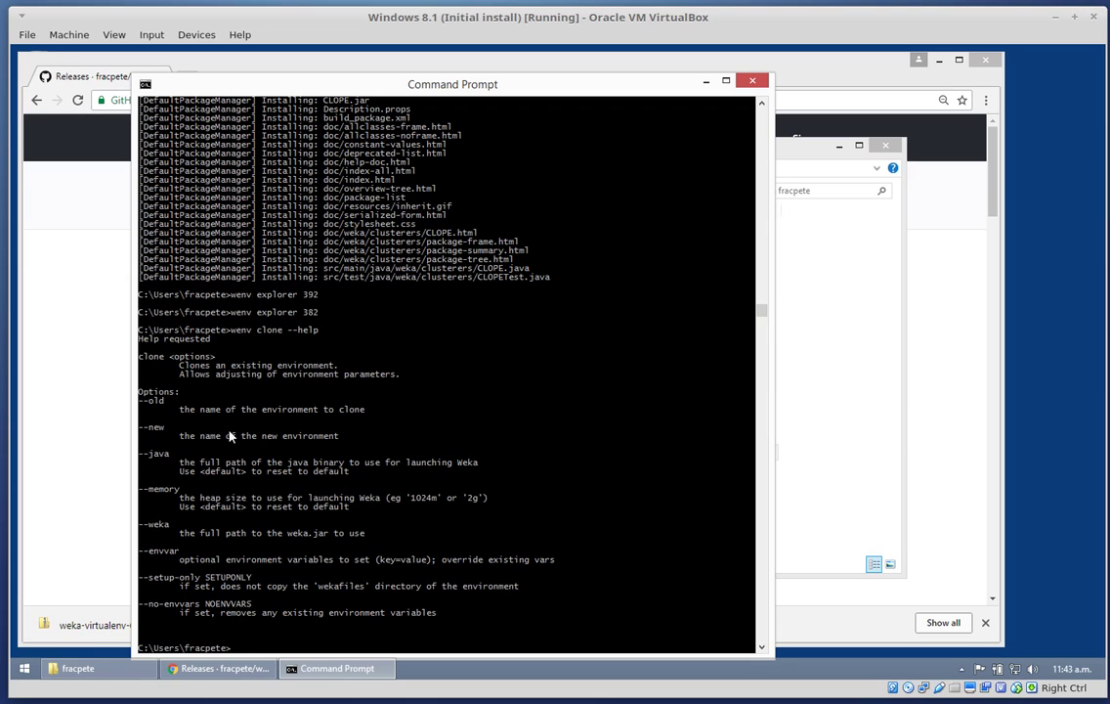
# Examine the clone options in the help output, including --envvar and --setup-only, and clear the text selection
pyautogui.moveTo(138, 400); pyautogui.dragTo(182, 489)
pyautogui.moveTo(138, 524); pyautogui.dragTo(182, 551)
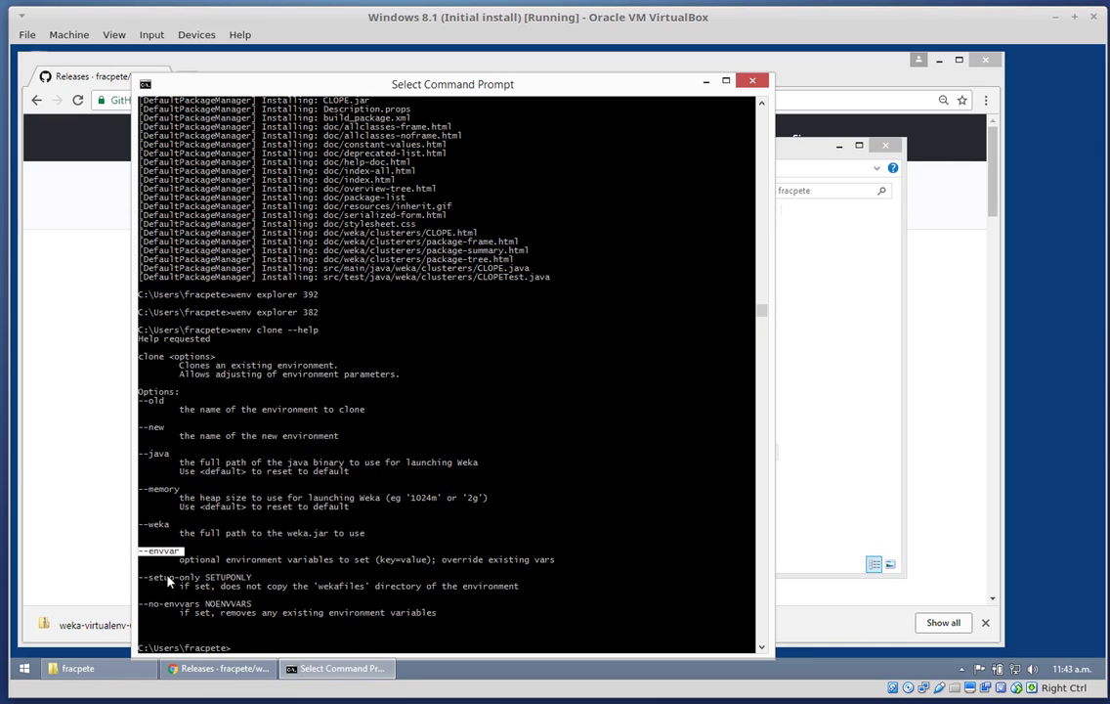
pyautogui.moveTo(143, 583); pyautogui.dragTo(249, 584)
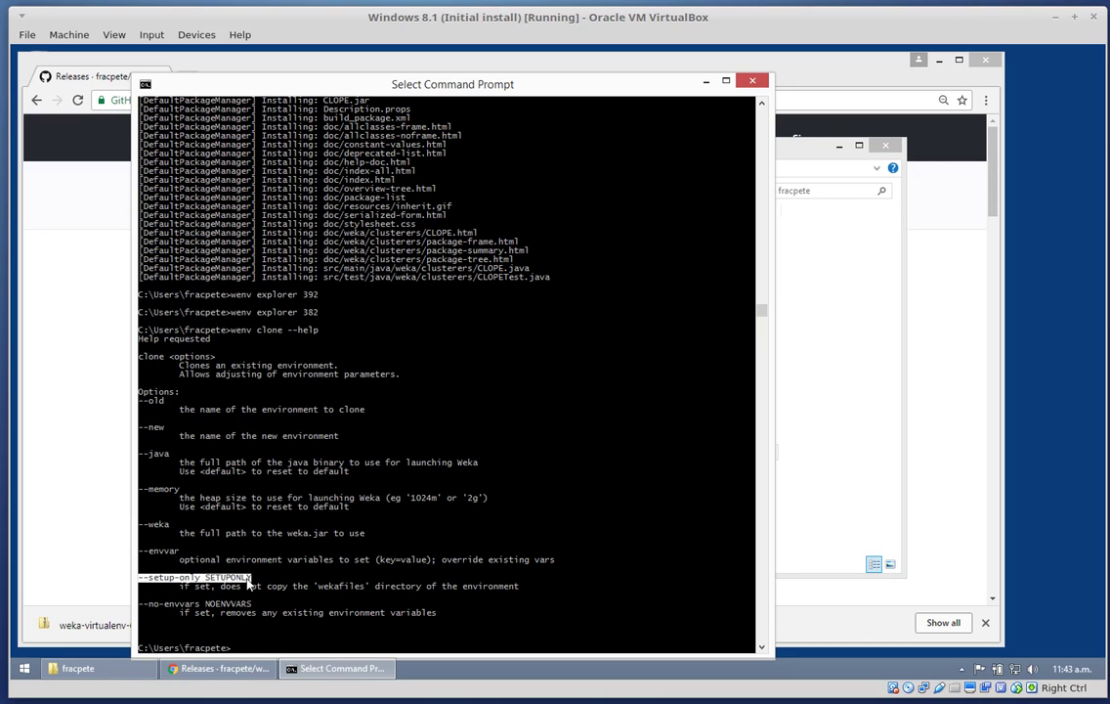
pyautogui.click(331, 559)
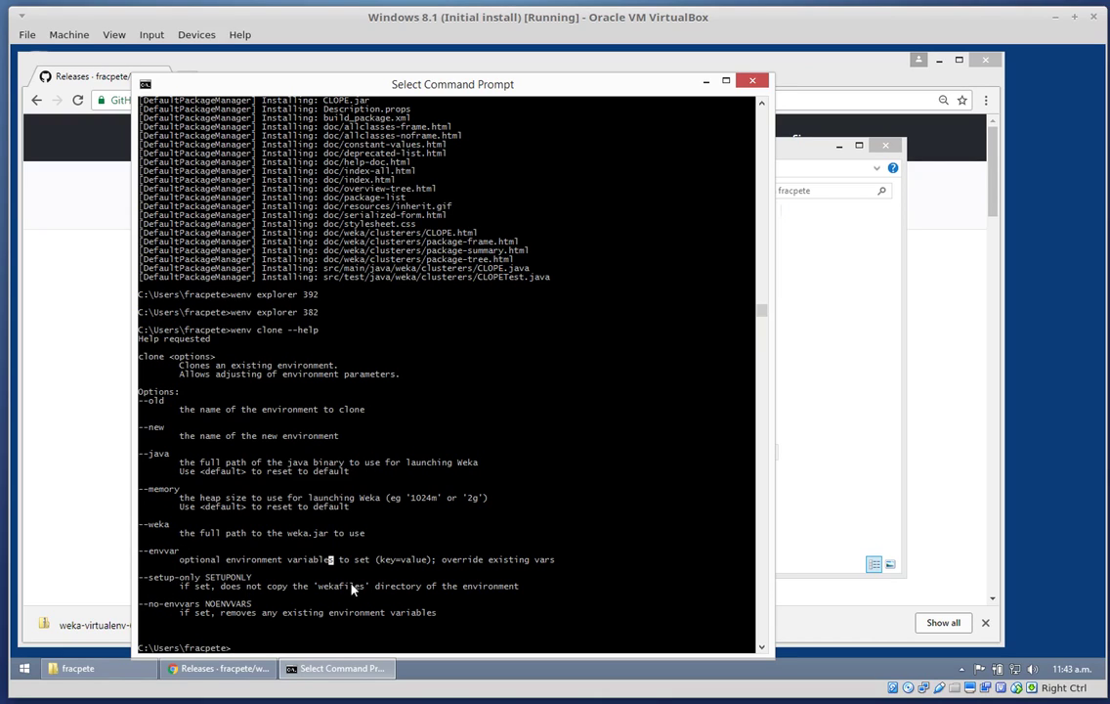
pyautogui.rightClick(370, 547)
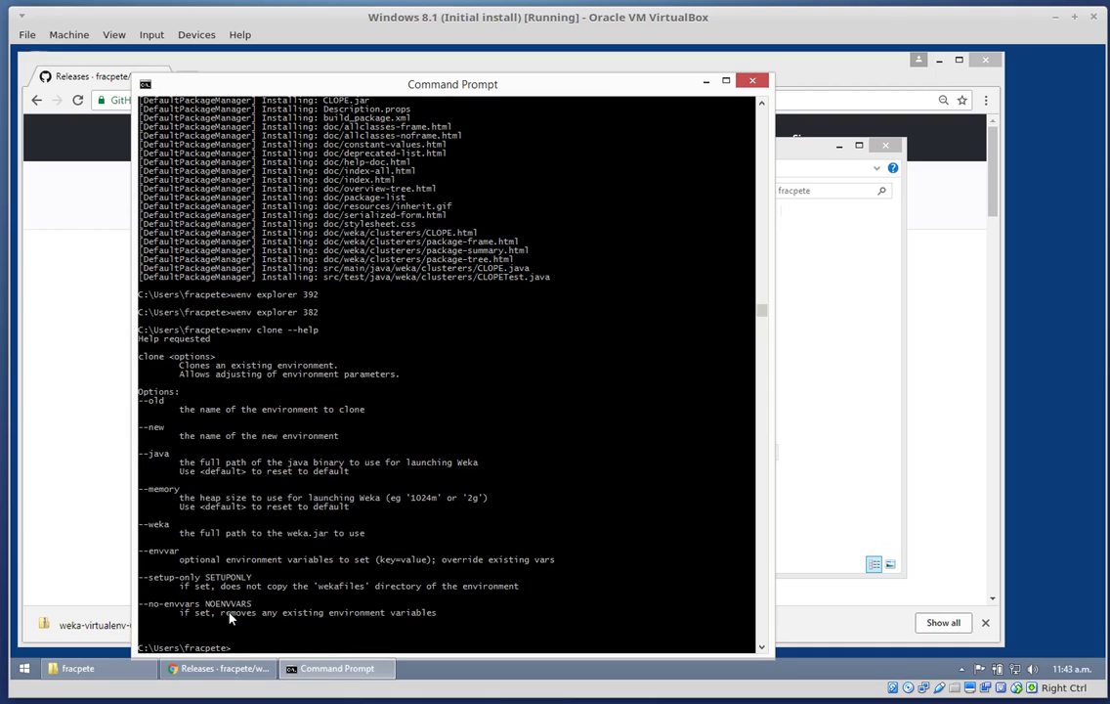
# Clone environment 392 as 392.test with wenv clone --old 392 --new 392.test
pyautogui.write('wenv')
pyautogui.scroll(1, 229, 616)
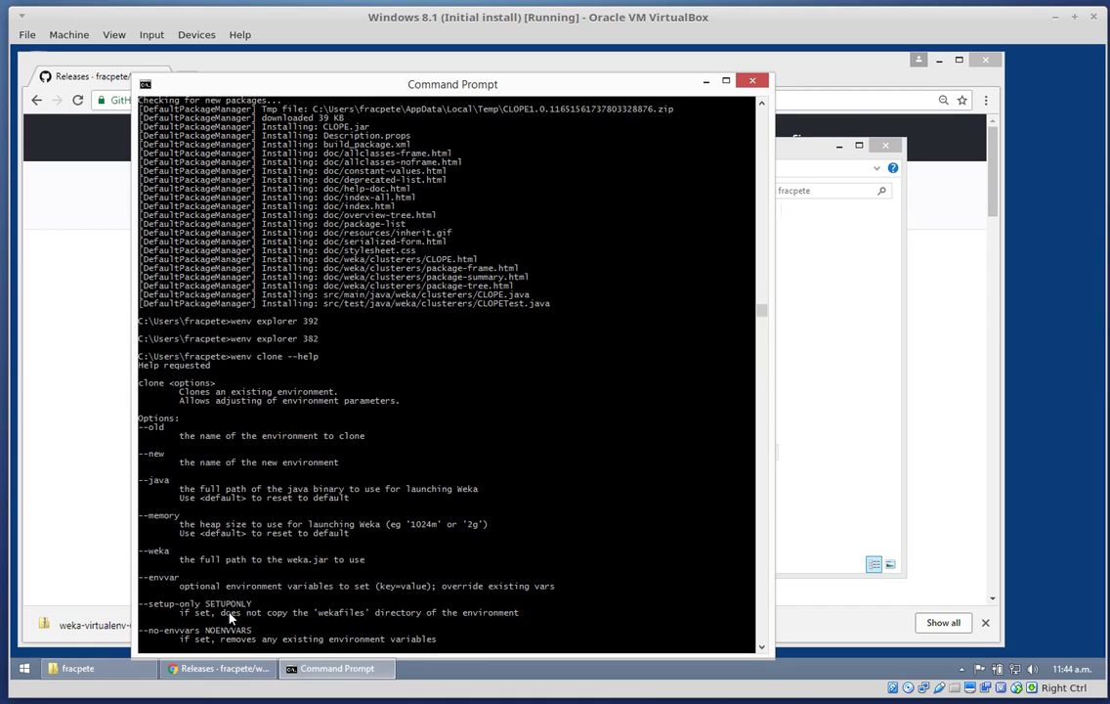
pyautogui.scroll(-1, 230, 616)
pyautogui.scroll(-3, 230, 617)
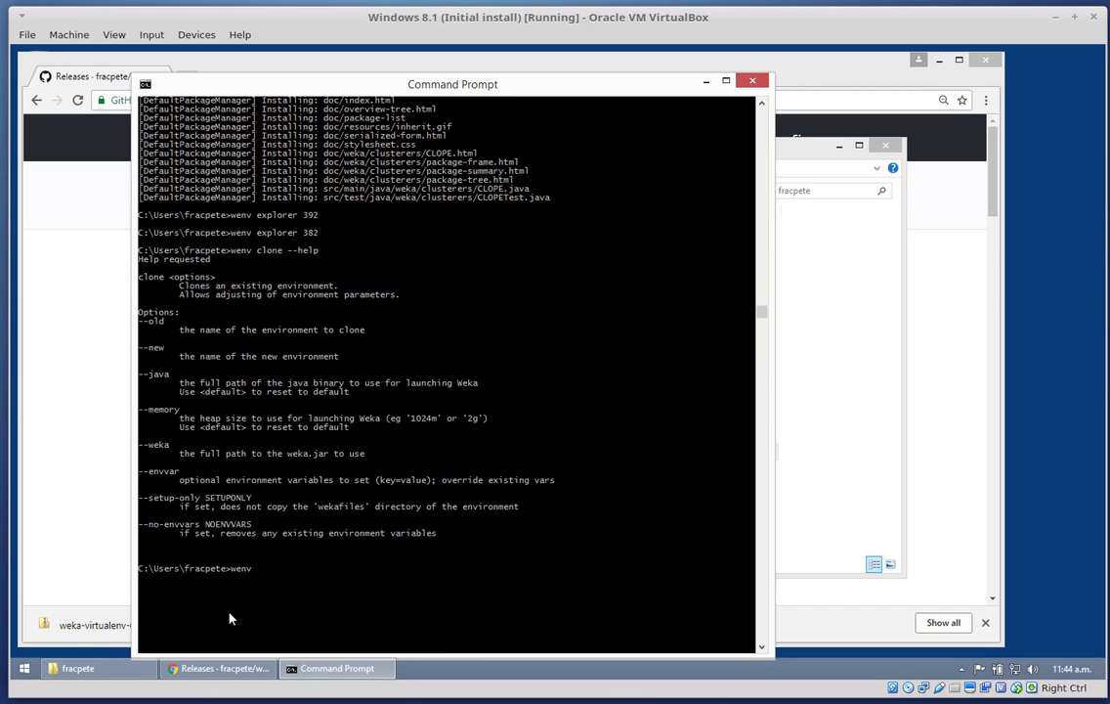
pyautogui.write('clone --old 392 --new 392.test')
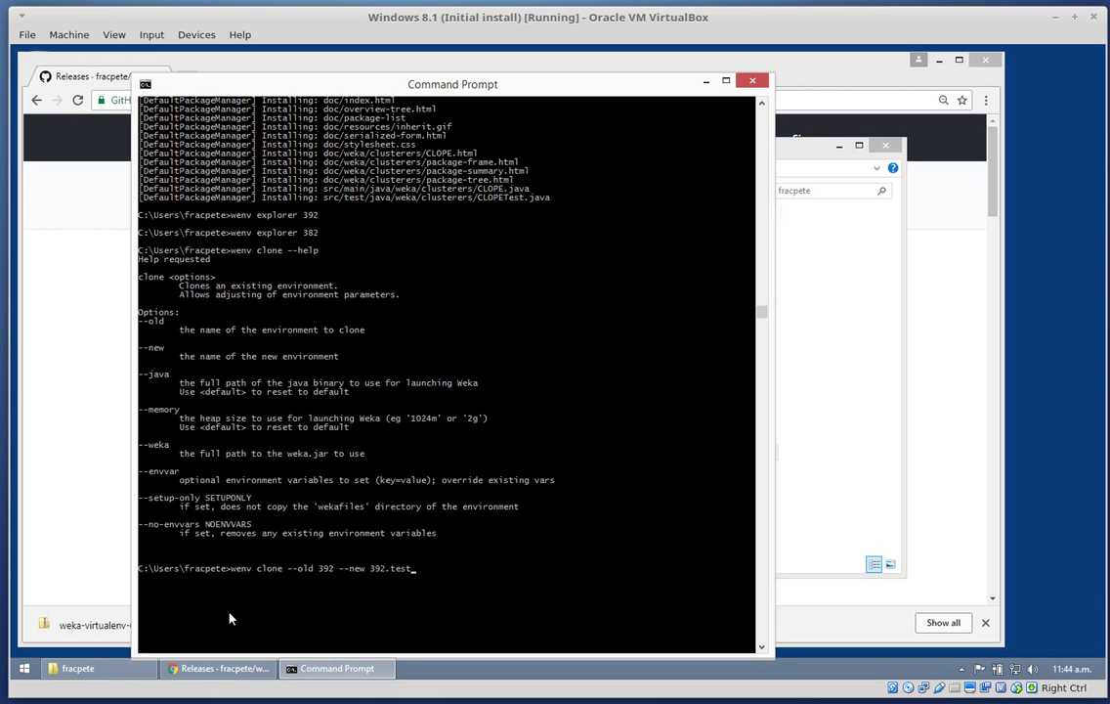
pyautogui.press('Return')
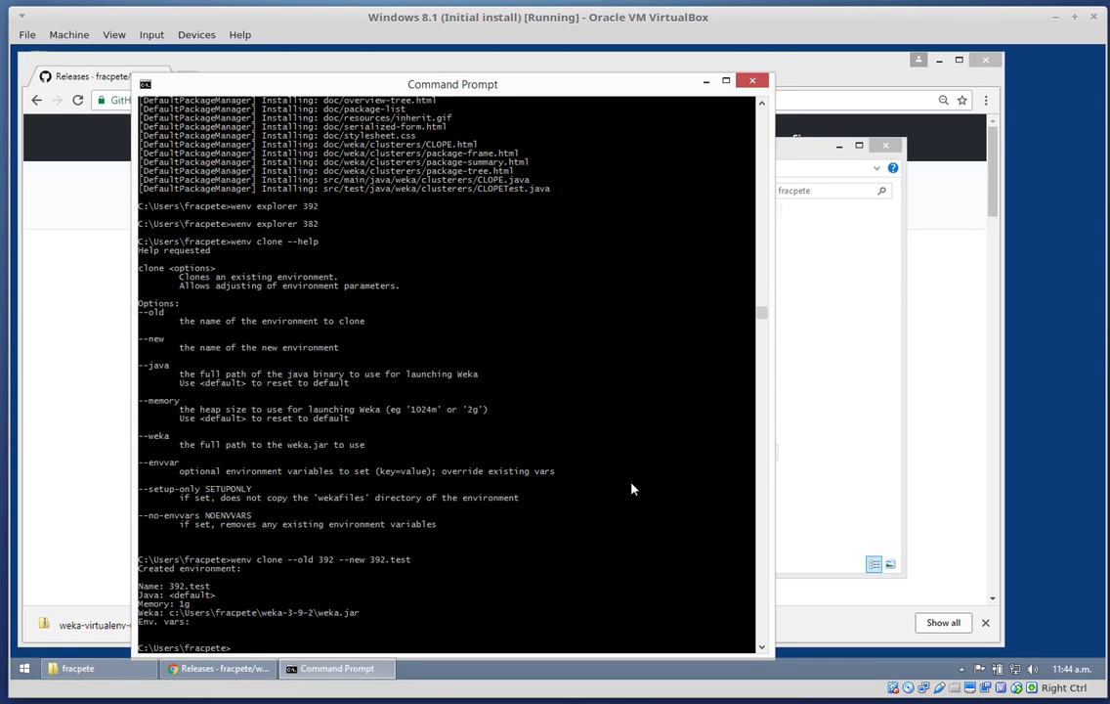
# Check the wekavirtualenv\envs folder for the cloned 392.test environment and return to the home folder
pyautogui.click(809, 441)
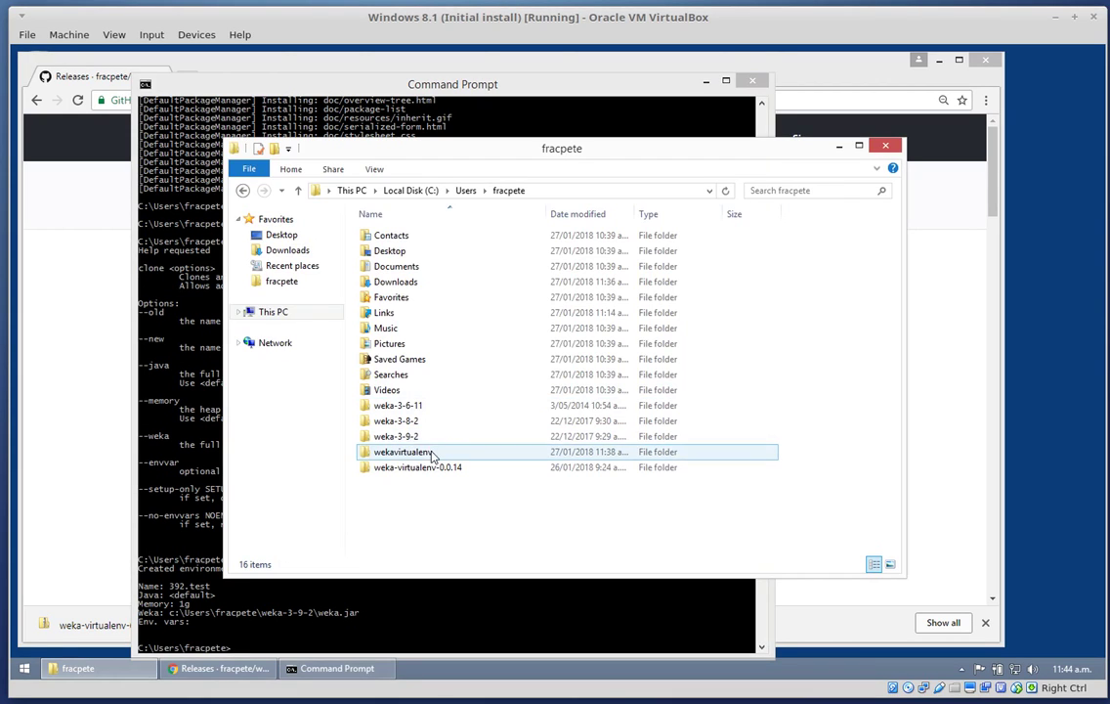
pyautogui.doubleClick(400, 451)
pyautogui.doubleClick(396, 240)
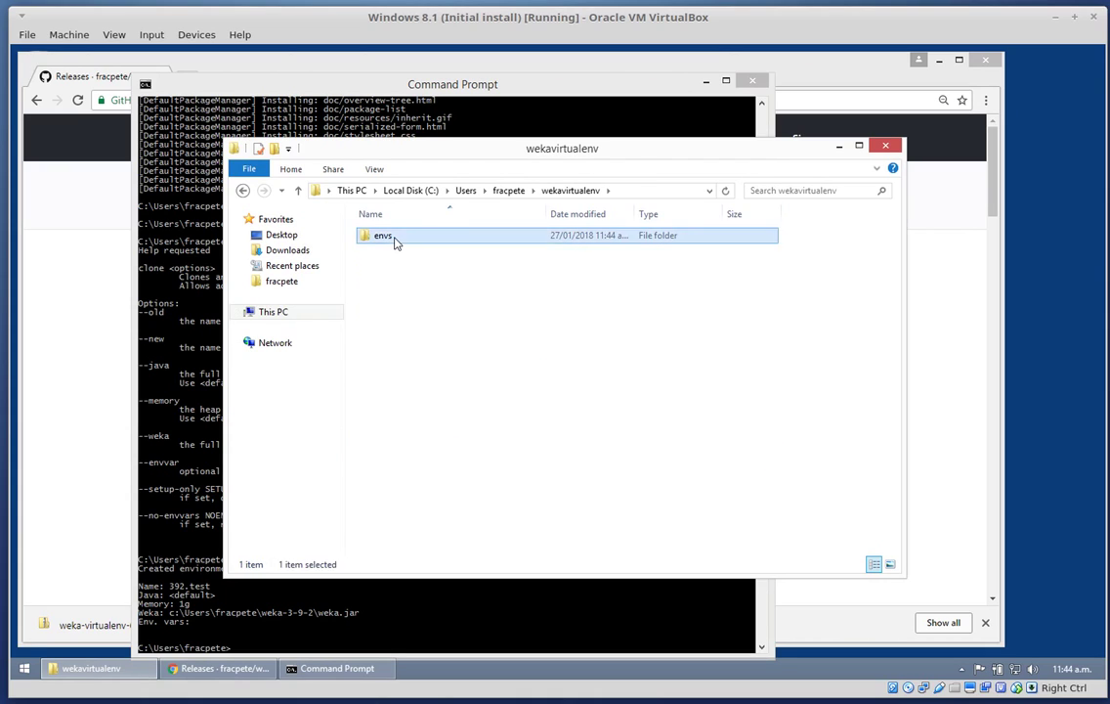
pyautogui.click(396, 266)
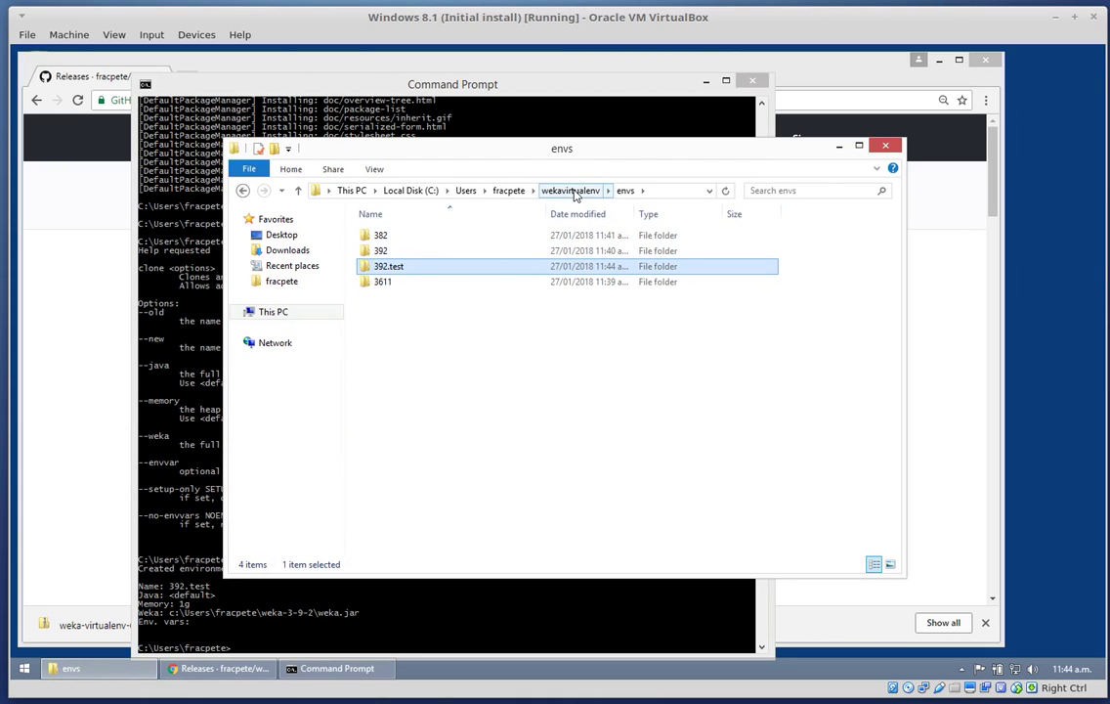
pyautogui.click(510, 191)
# Launch the Weka Explorer for the cloned environment by running wenv explorer 392.test in the Command Prompt
pyautogui.click(414, 619)
pyautogui.press('Up')
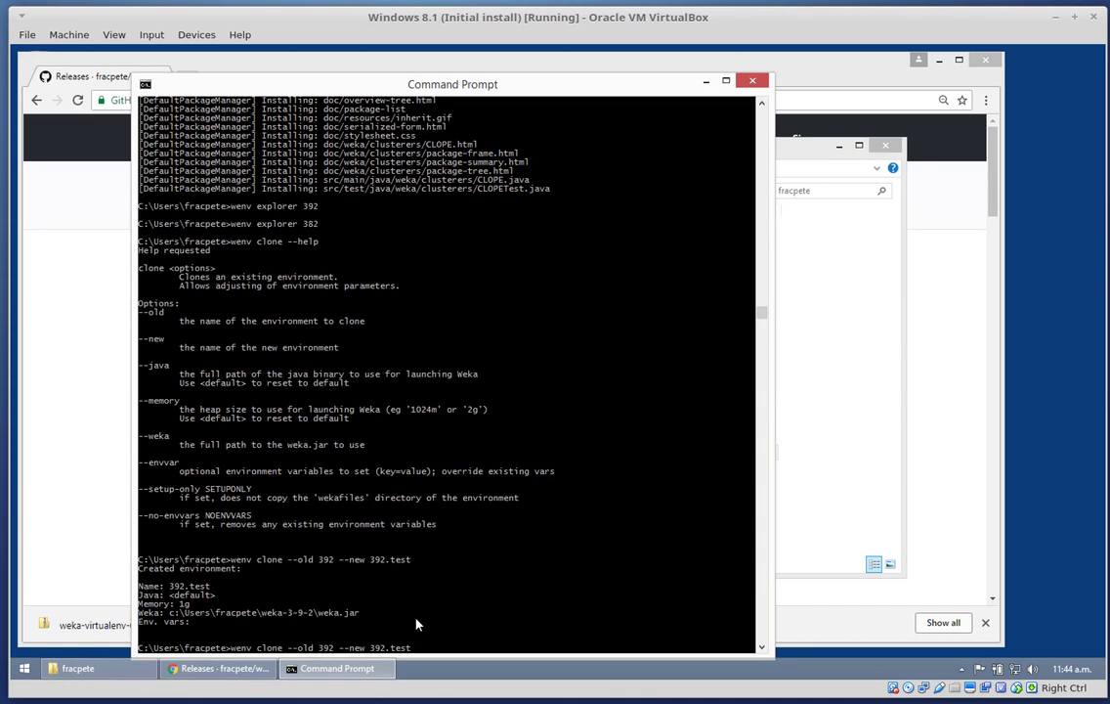
pyautogui.press('Left')
pyautogui.press('Left')
pyautogui.press('Left')
pyautogui.press('Left')
pyautogui.press('Left')
pyautogui.press('BackSpace')
pyautogui.press('BackSpace')
pyautogui.press('BackSpace')
pyautogui.press('BackSpace')
pyautogui.press('BackSpace')
pyautogui.press('BackSpace')
pyautogui.press('BackSpace')
pyautogui.press('BackSpace')
pyautogui.press('BackSpace')
pyautogui.press('BackSpace')
pyautogui.press('BackSpace')
pyautogui.press('BackSpace')
pyautogui.press('BackSpace')
pyautogui.press('BackSpace')
pyautogui.press('BackSpace')
pyautogui.press('BackSpace')
pyautogui.press('BackSpace')
pyautogui.press('BackSpace')
pyautogui.press('BackSpace')
pyautogui.press('BackSpace')
pyautogui.press('BackSpace')
pyautogui.press('BackSpace')
pyautogui.write('explorer')
pyautogui.press('Return')
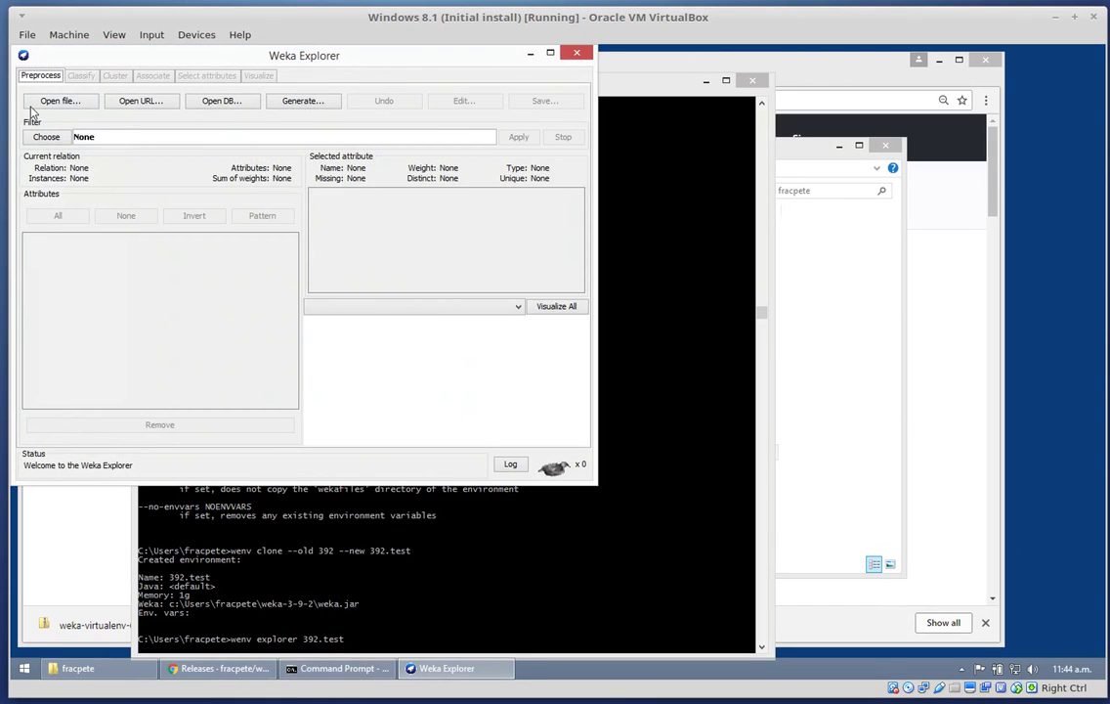
# Load airline.arff from the weka-3-9-2 data folder into the 392.test Explorer
pyautogui.click(52, 96)
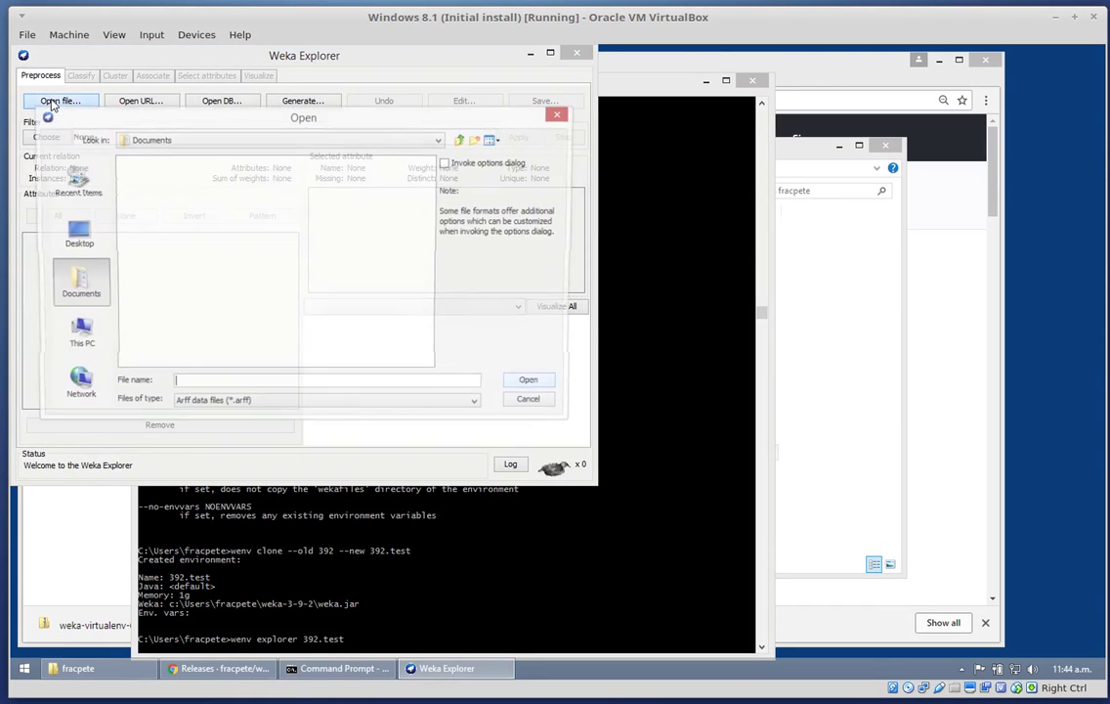
pyautogui.click(190, 143)
pyautogui.click(186, 181)
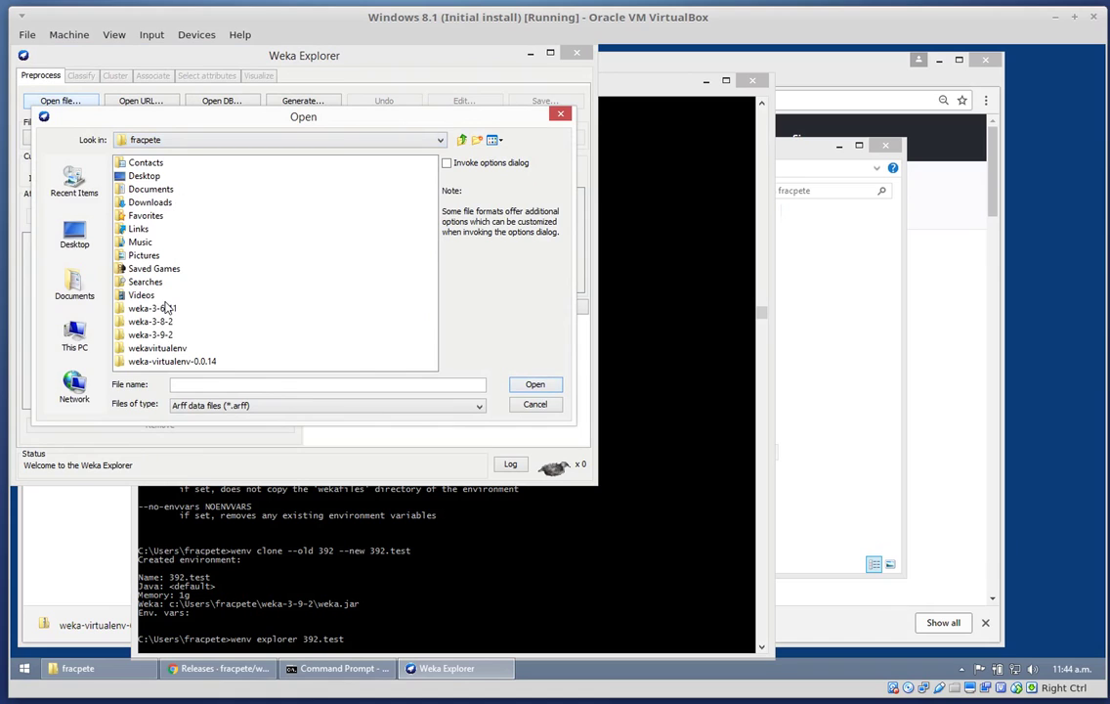
pyautogui.doubleClick(164, 335)
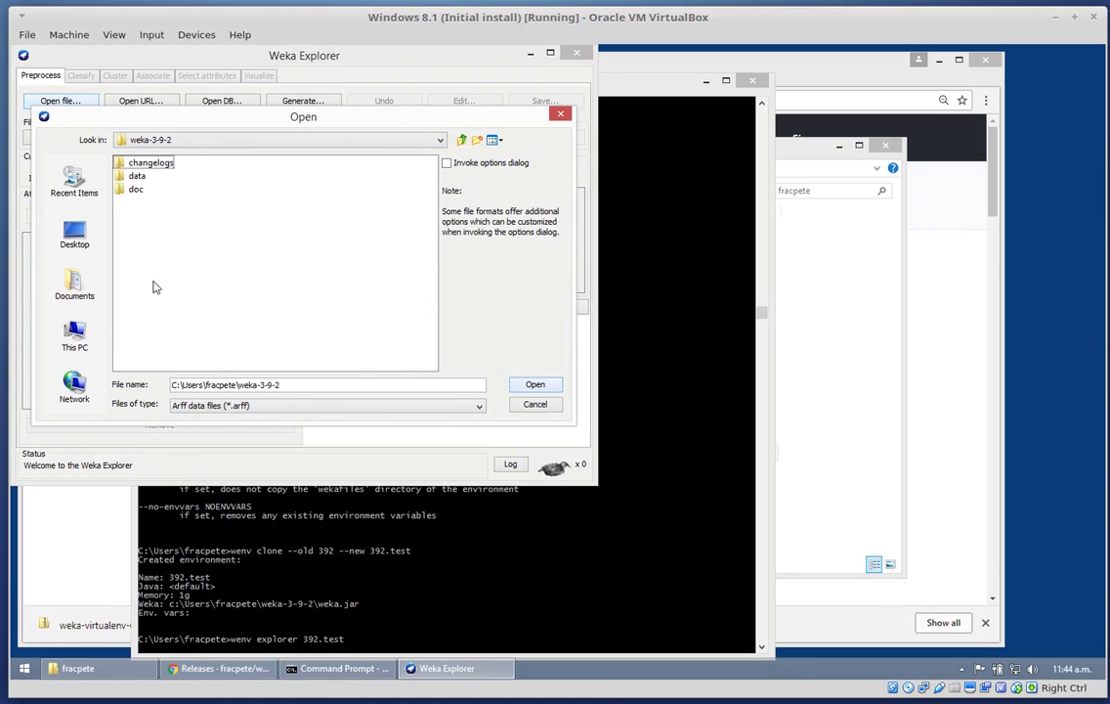
pyautogui.doubleClick(134, 176)
pyautogui.doubleClick(147, 162)
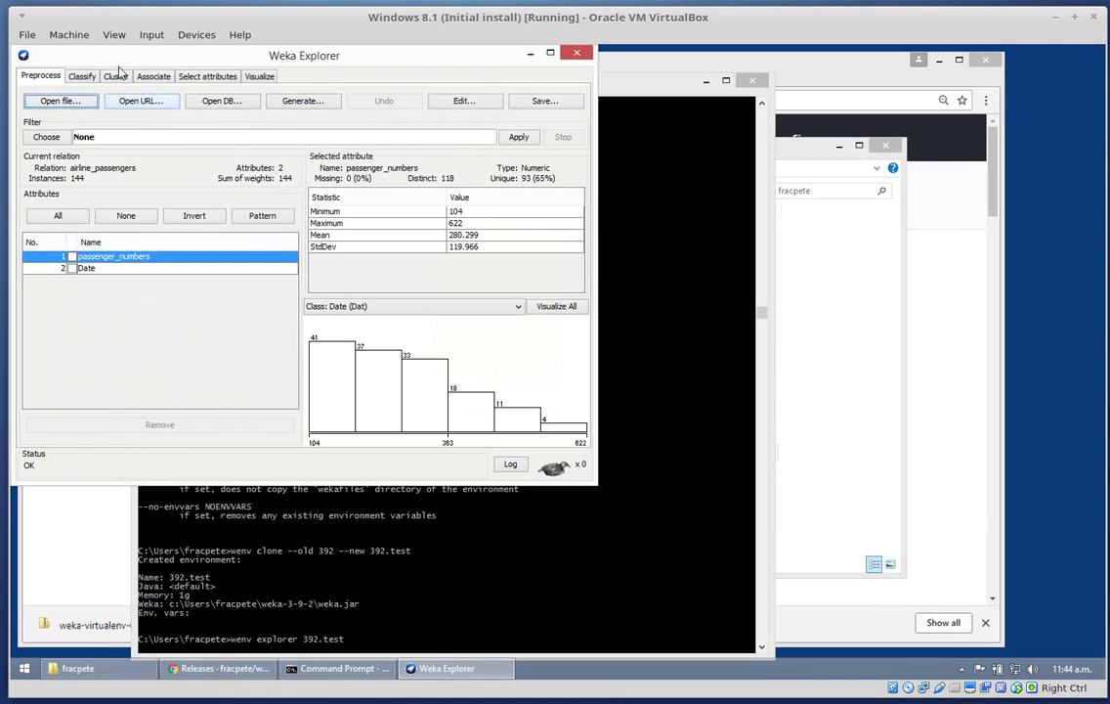
# Check the clusterer list in the 392.test Explorer for CLOPE and close the Explorer
pyautogui.click(115, 76)
pyautogui.click(55, 103)
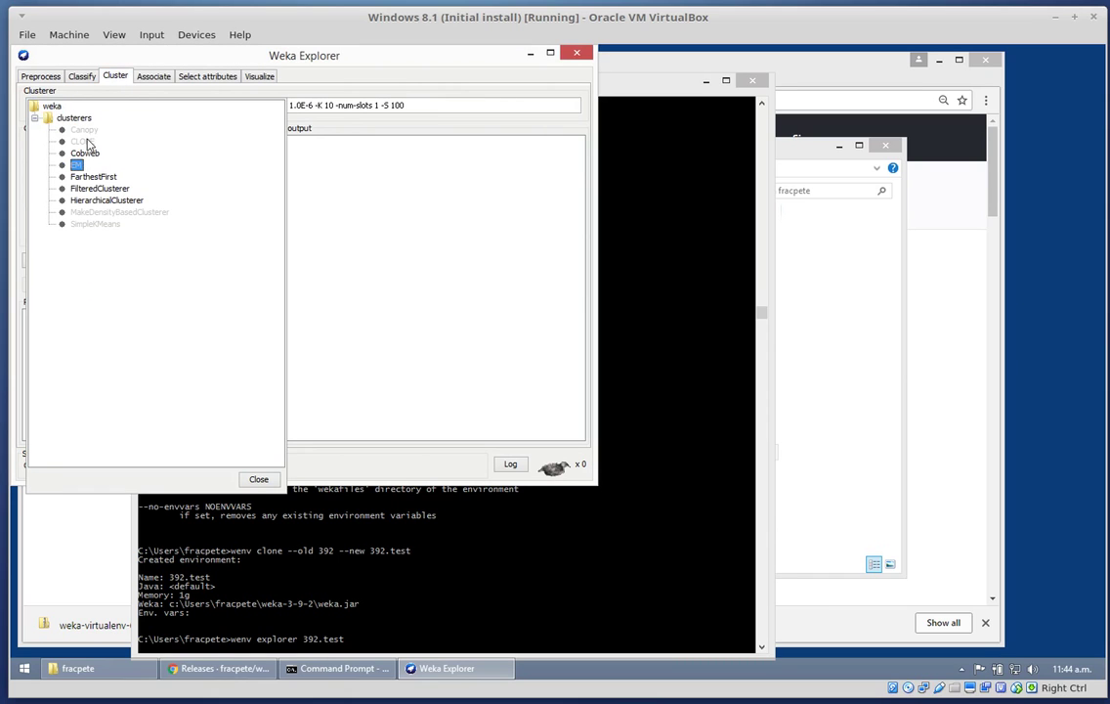
pyautogui.click(82, 142)
pyautogui.click(576, 52)
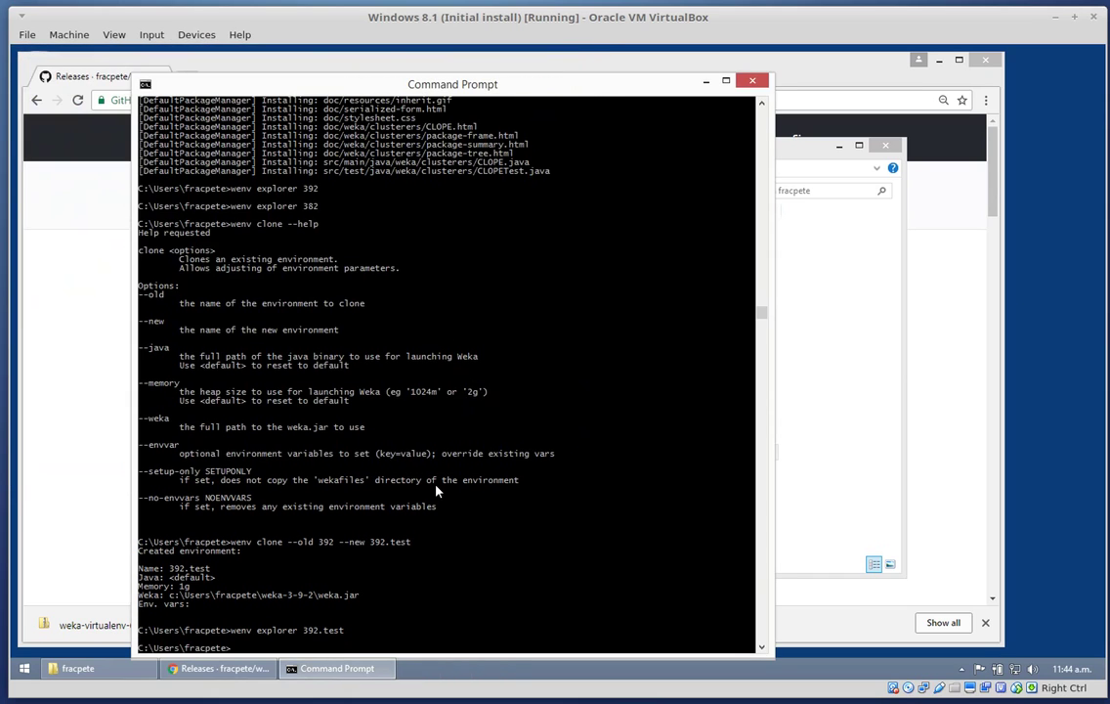
# Launch the package manager for the cloned environment by running wenv pkgmgr-gui 392.test
pyautogui.press('Up')
pyautogui.press('BackSpace')
pyautogui.press('BackSpace')
pyautogui.press('BackSpace')
pyautogui.press('BackSpace')
pyautogui.press('BackSpace')
pyautogui.press('BackSpace')
pyautogui.press('BackSpace')
pyautogui.press('BackSpace')
pyautogui.press('BackSpace')
pyautogui.write('pkgmgr-gui 392.test')
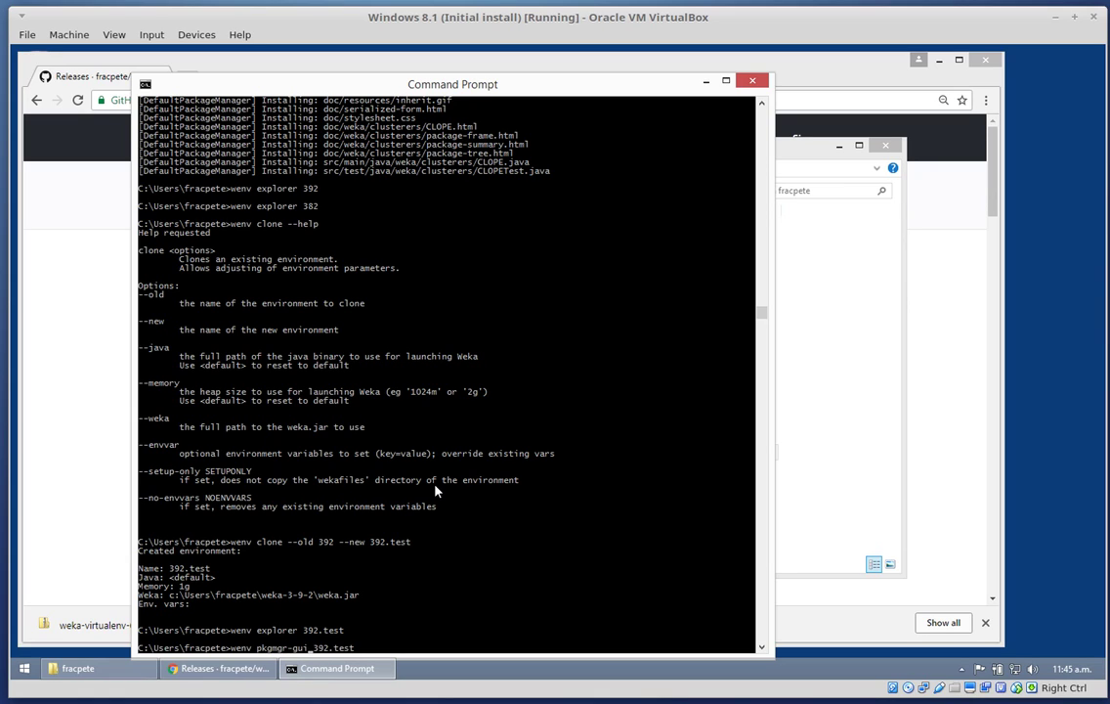
pyautogui.press('Return')
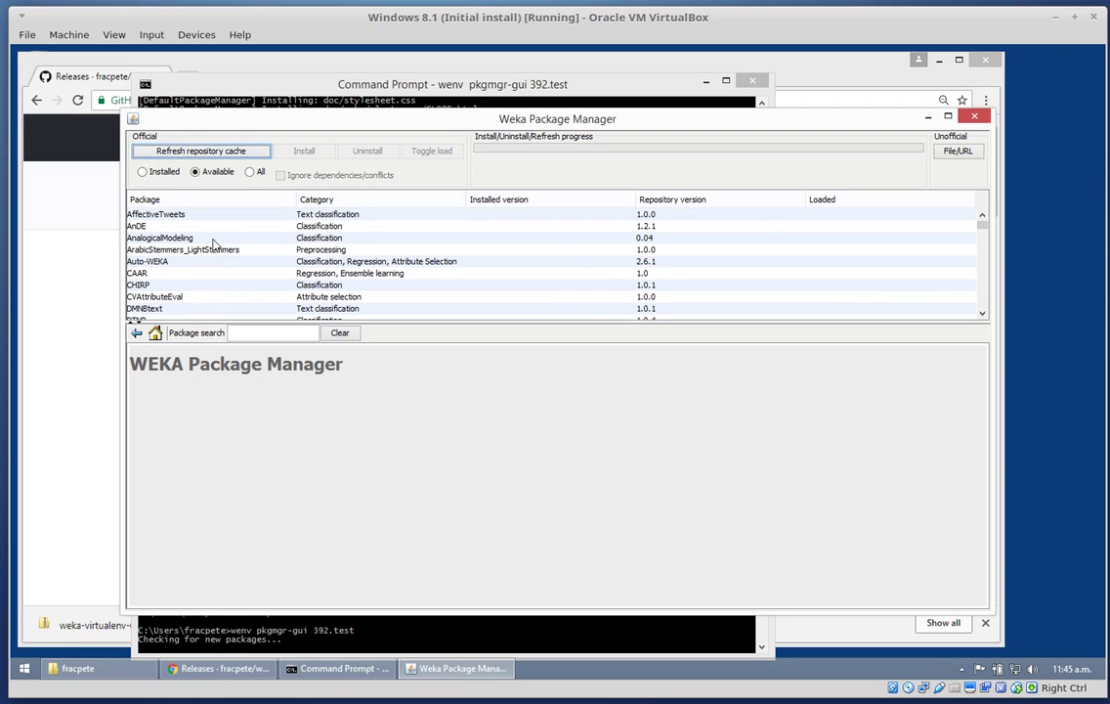
# Install the J48graft 1.1.5 package in the 392.test environment and close the package manager
pyautogui.scroll(-3, 211, 245)
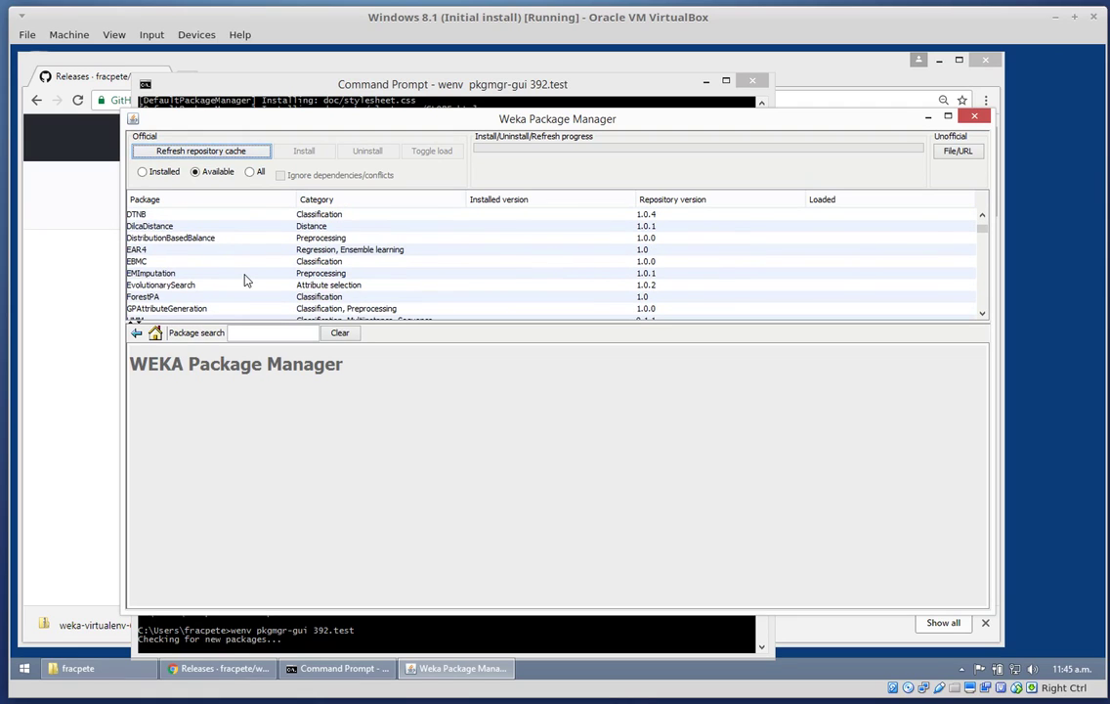
pyautogui.scroll(-1, 246, 281)
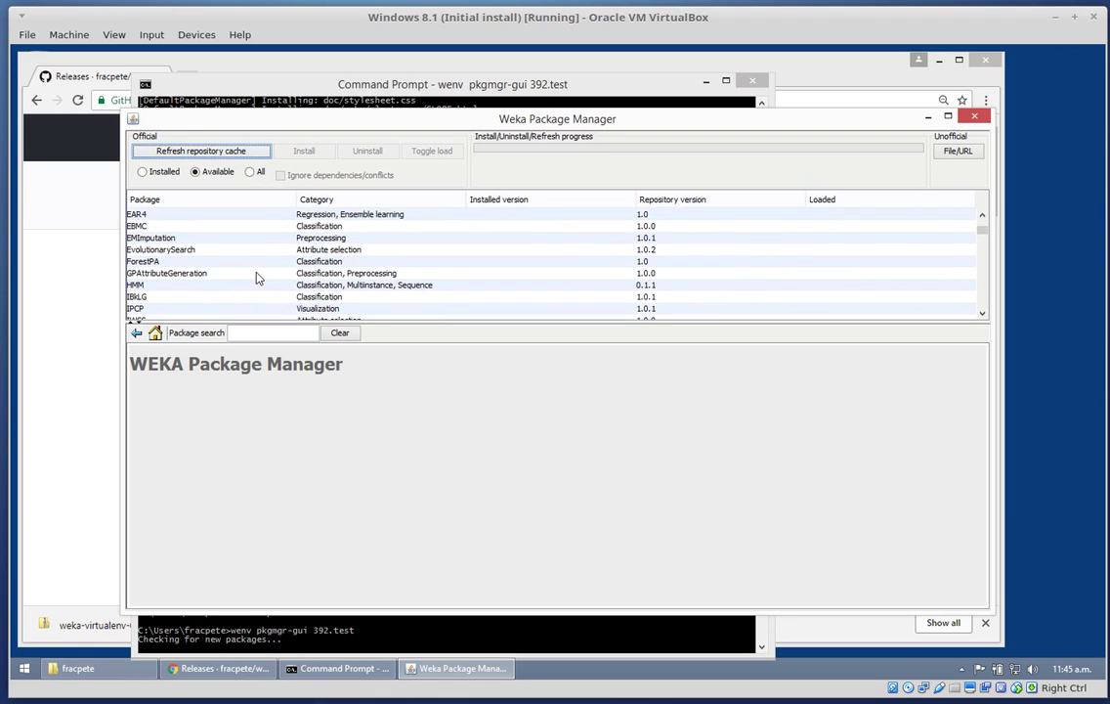
pyautogui.scroll(-2, 256, 279)
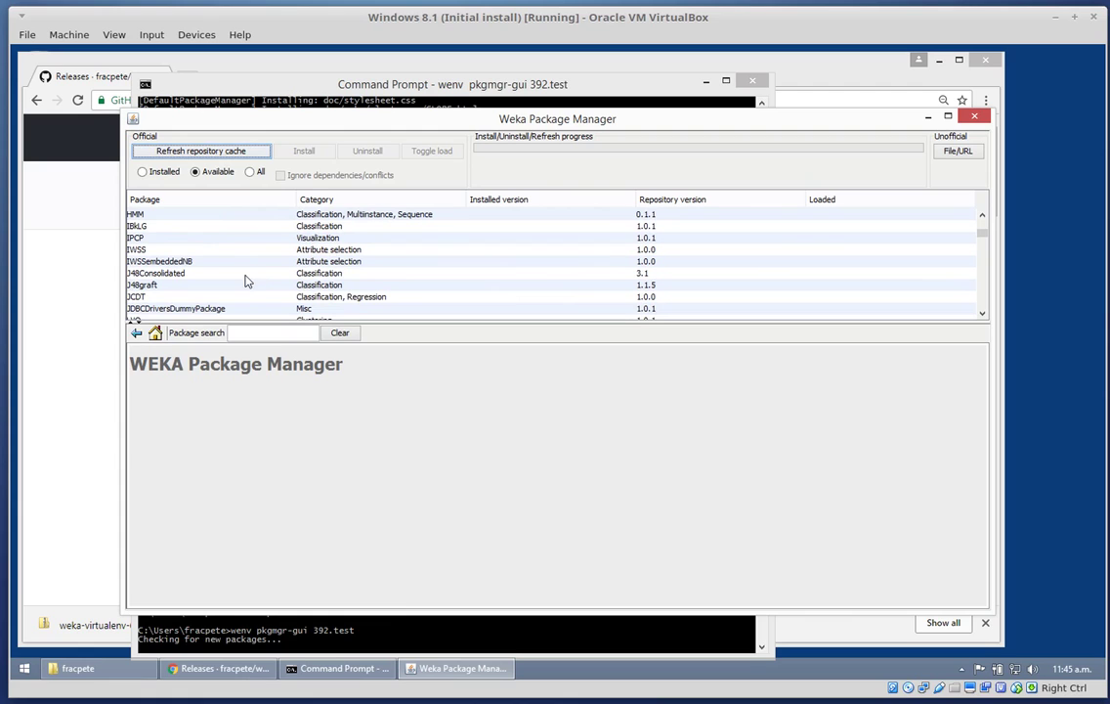
pyautogui.click(245, 284)
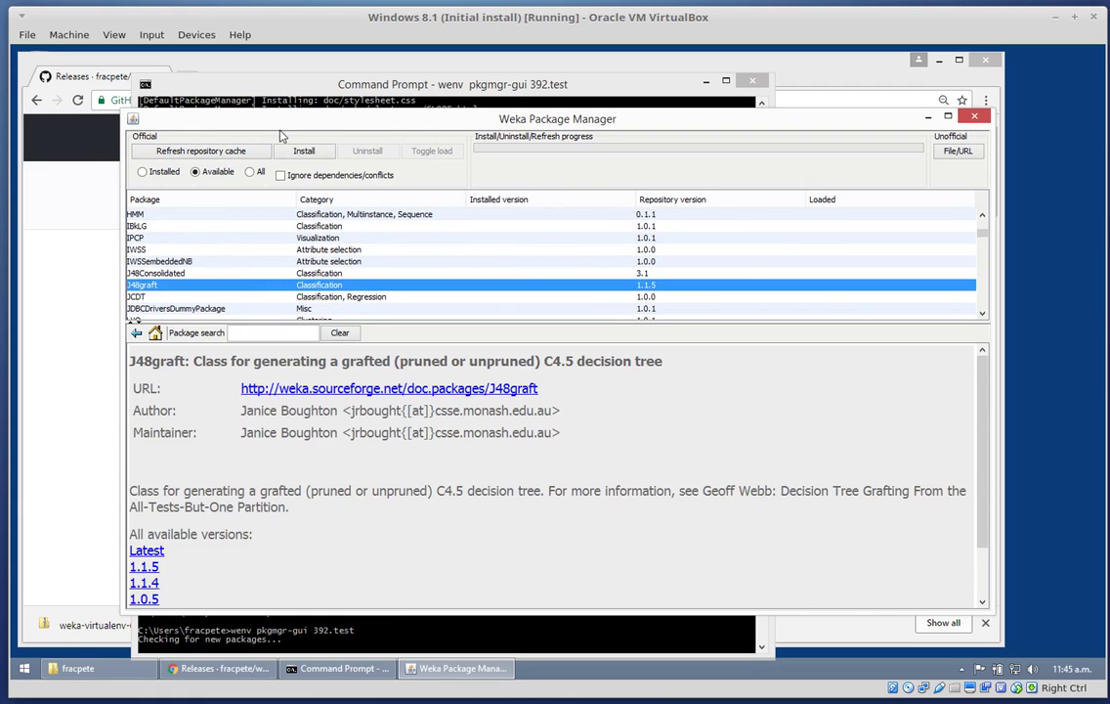
pyautogui.click(303, 152)
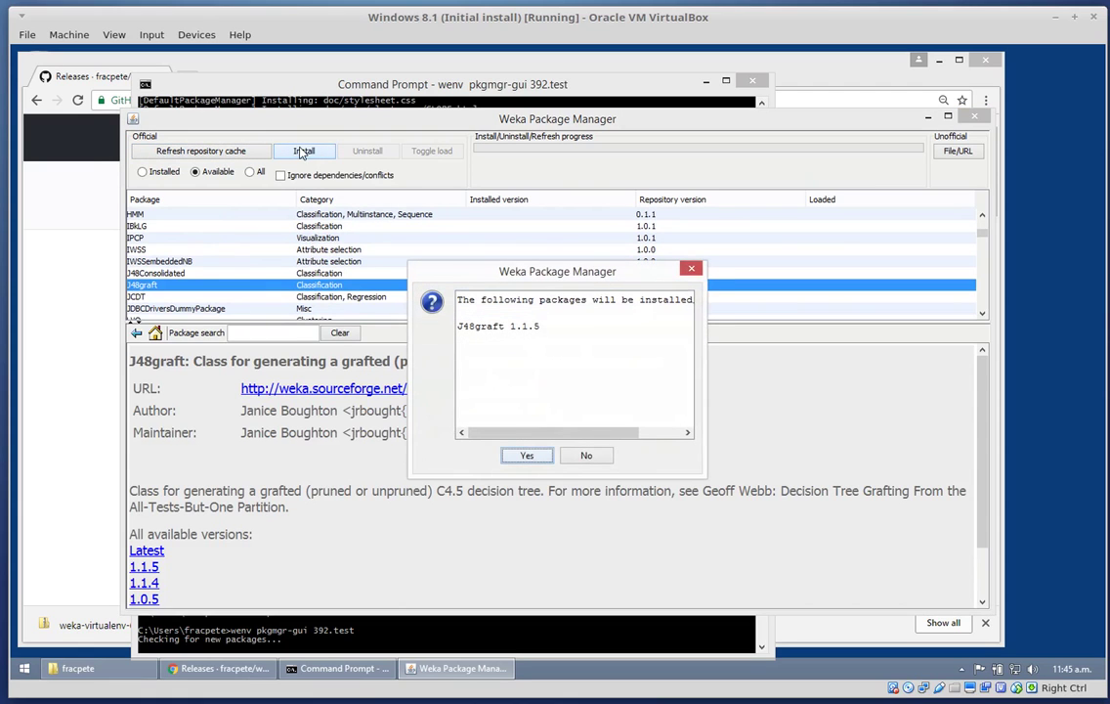
pyautogui.click(527, 455)
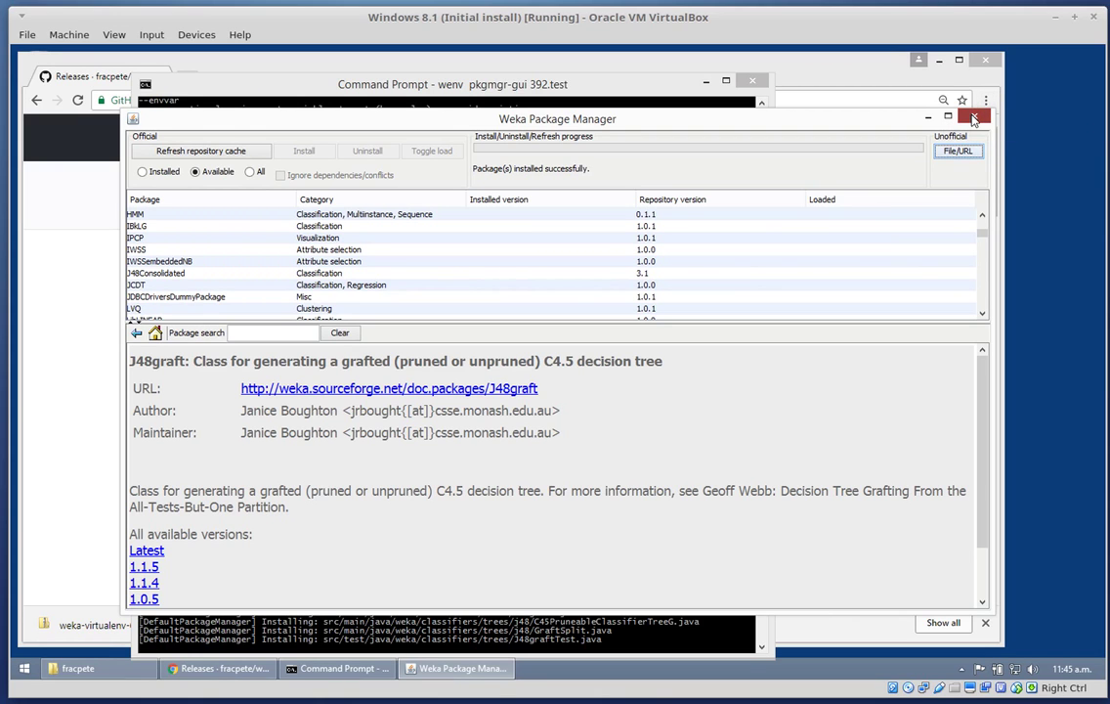
pyautogui.click(975, 118)
# Relaunch the Weka Explorer for the cloned environment with wenv explorer 392.test
pyautogui.press('Up')
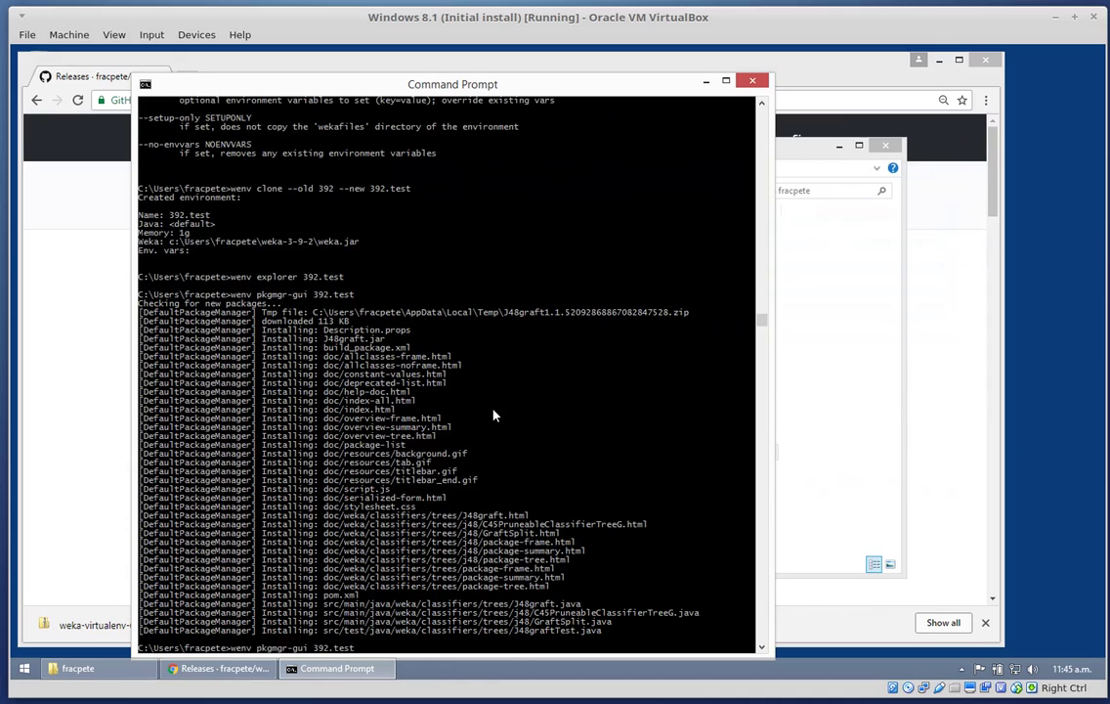
pyautogui.press('Up')
pyautogui.press('Return')
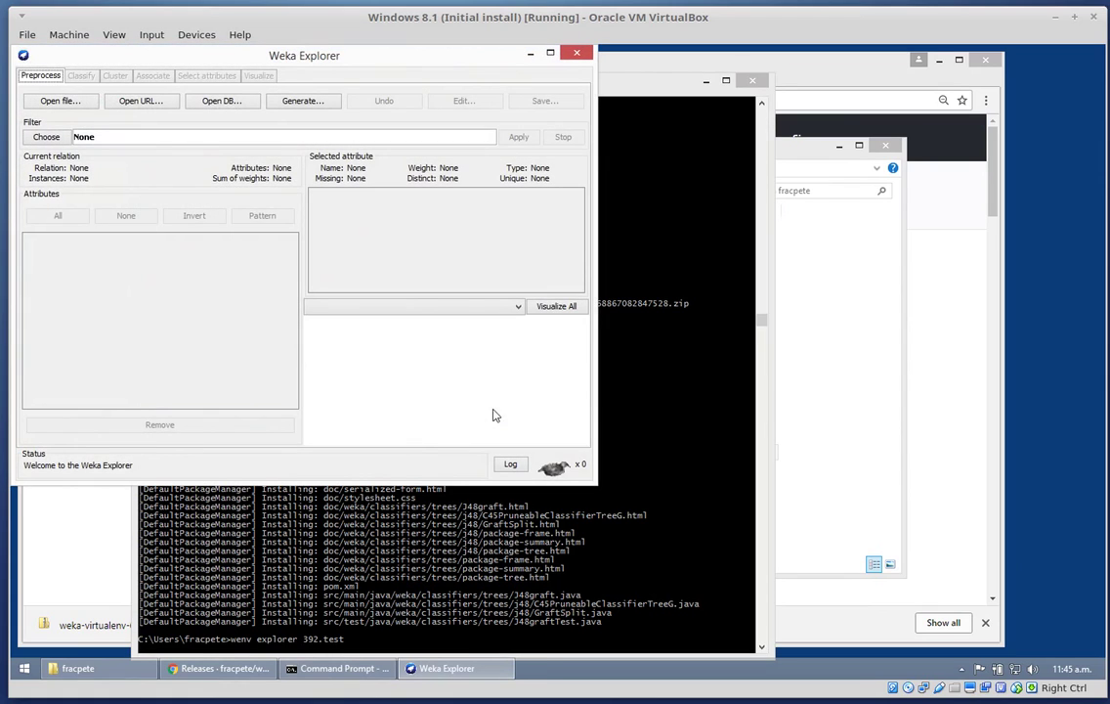
# Load iris.arff from the weka-3-9-2 data folder into the 392.test Explorer
pyautogui.click(60, 101)
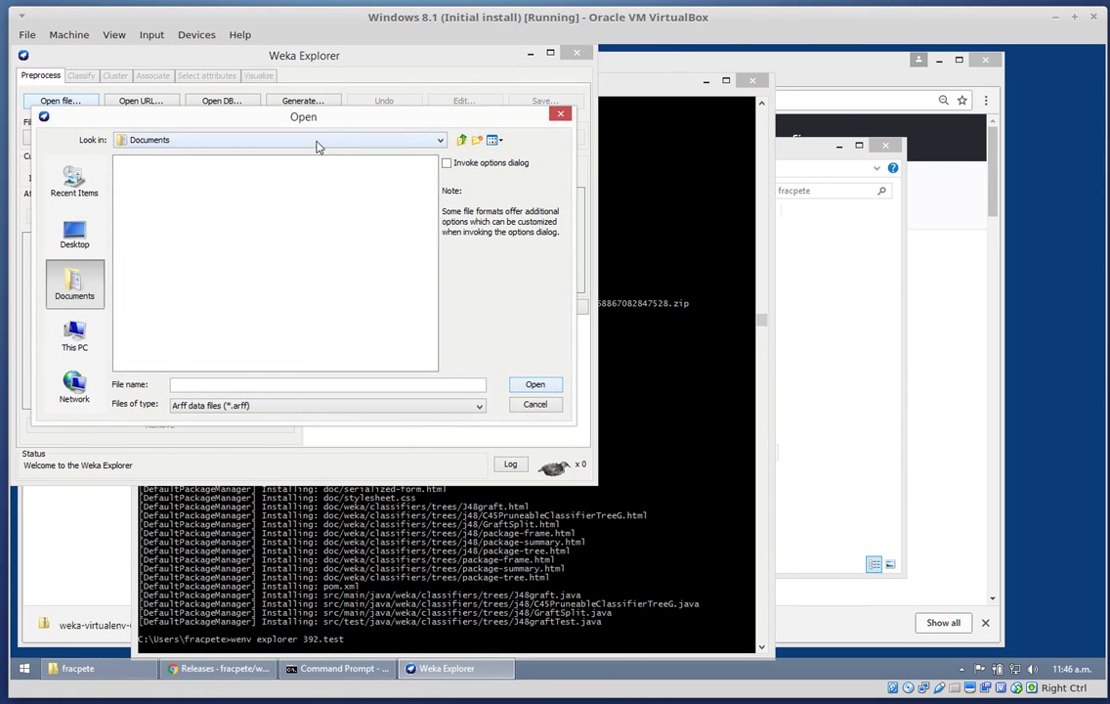
pyautogui.click(315, 142)
pyautogui.click(317, 181)
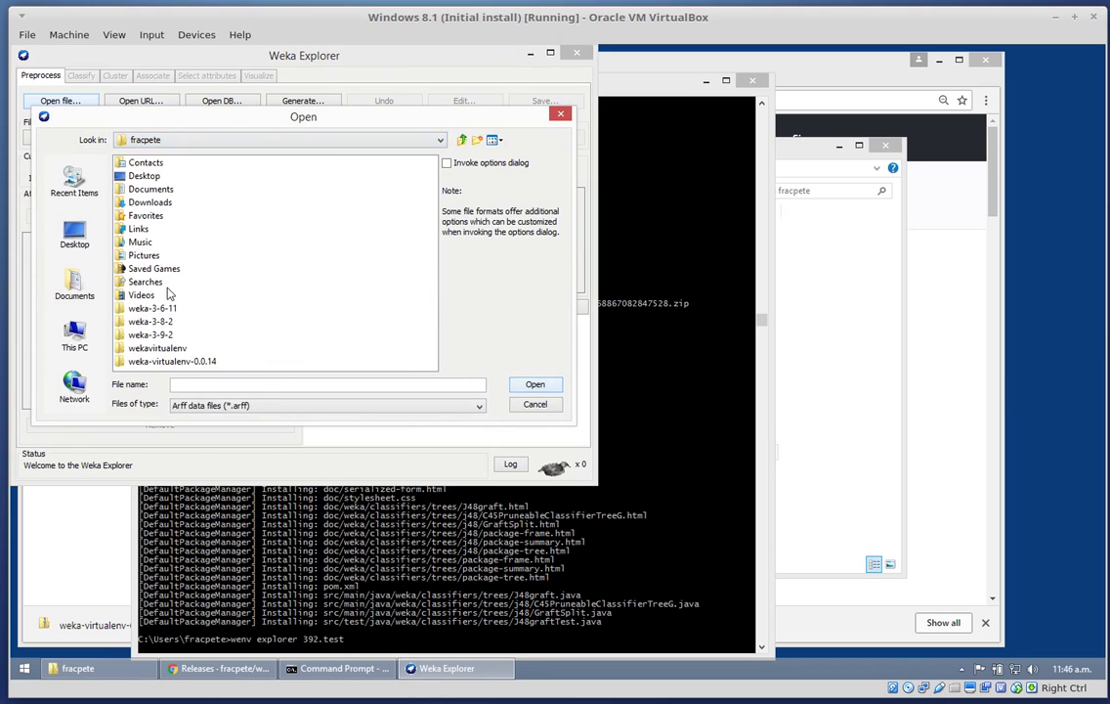
pyautogui.doubleClick(151, 334)
pyautogui.doubleClick(136, 178)
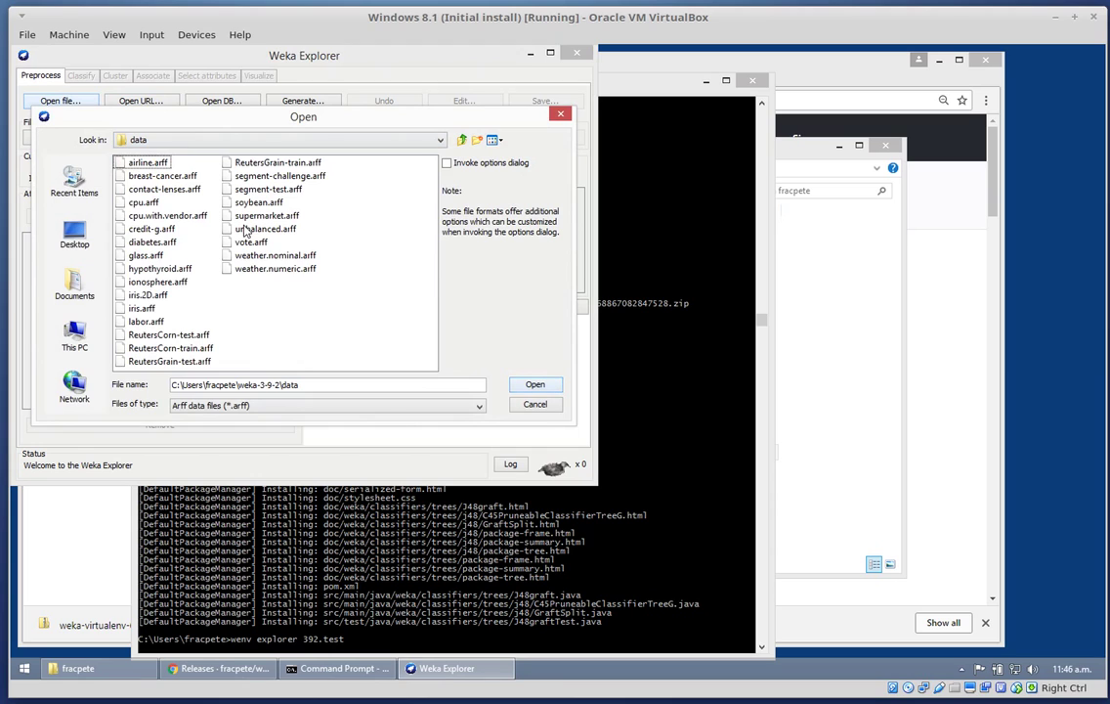
pyautogui.write('iris.2D.arff')
pyautogui.press('Down')
pyautogui.press('Return')
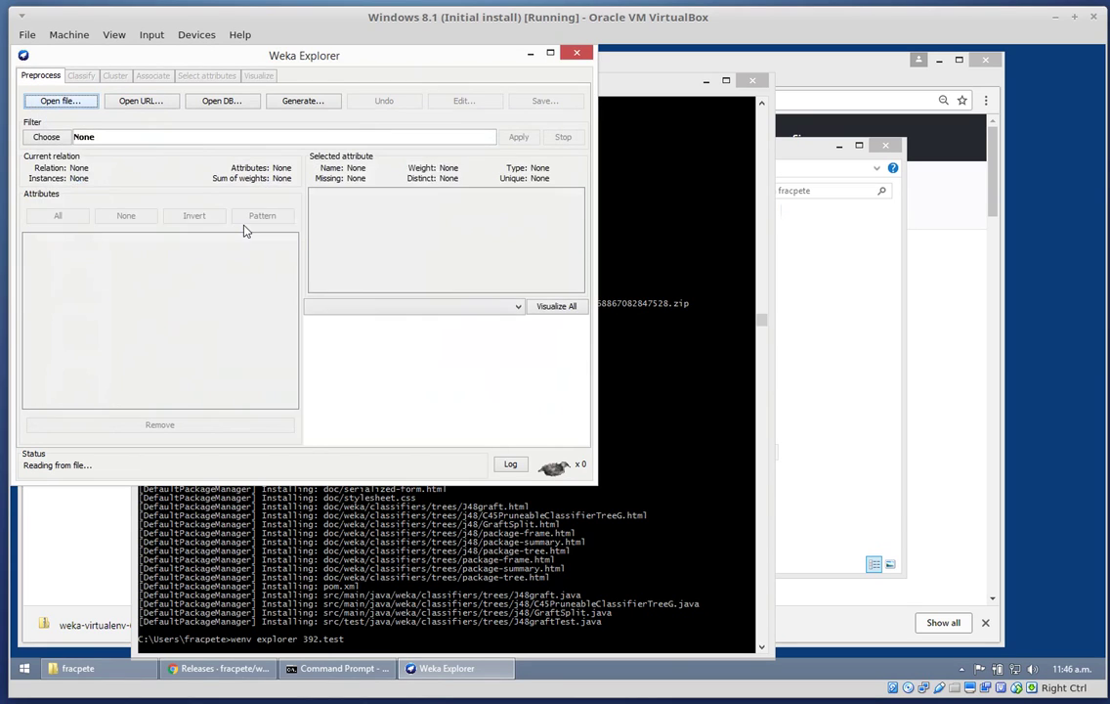
# Choose J48graft from the tree classifiers in the 392.test Explorer, and close the Explorer
pyautogui.click(78, 76)
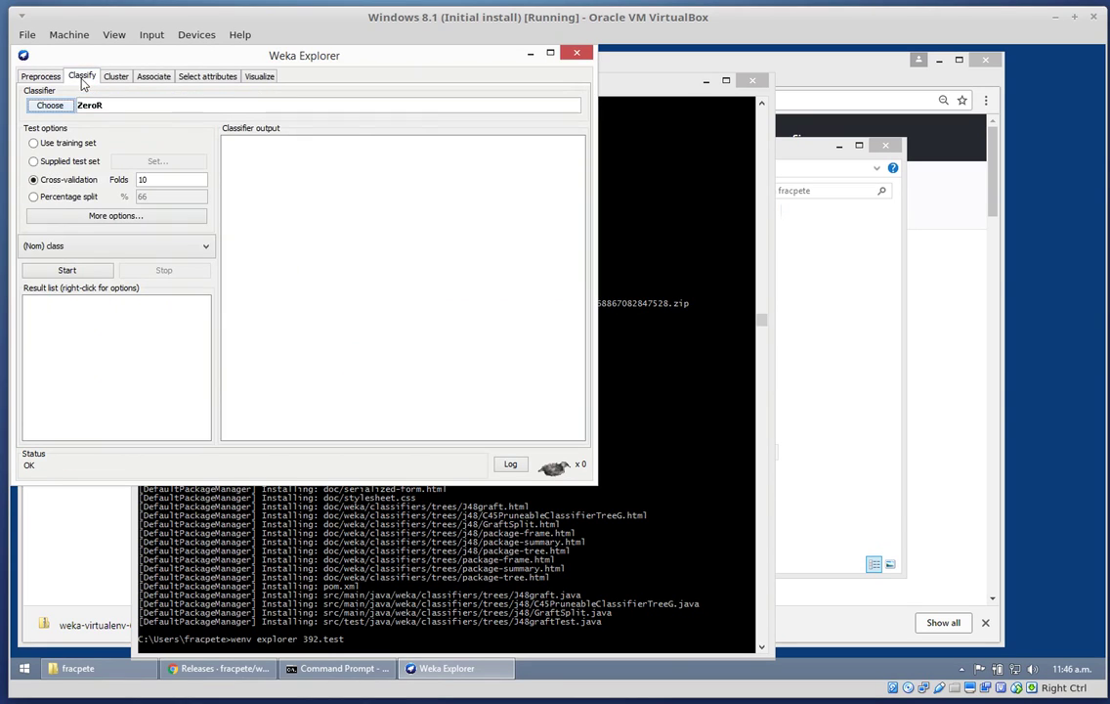
pyautogui.click(50, 106)
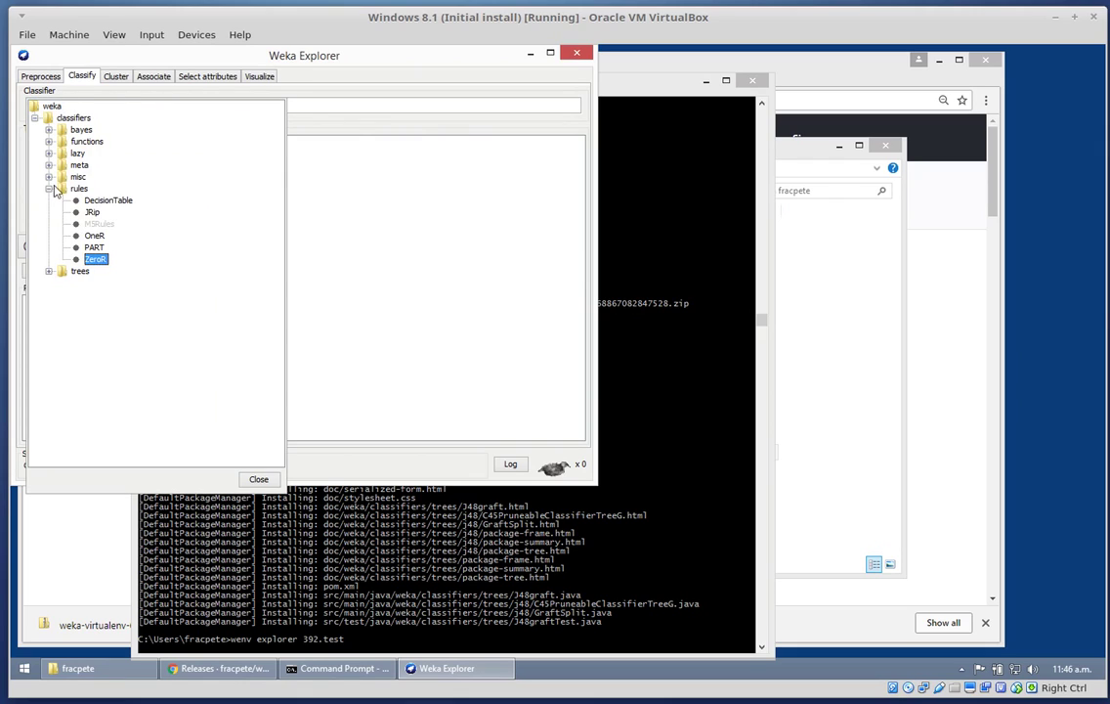
pyautogui.click(51, 272)
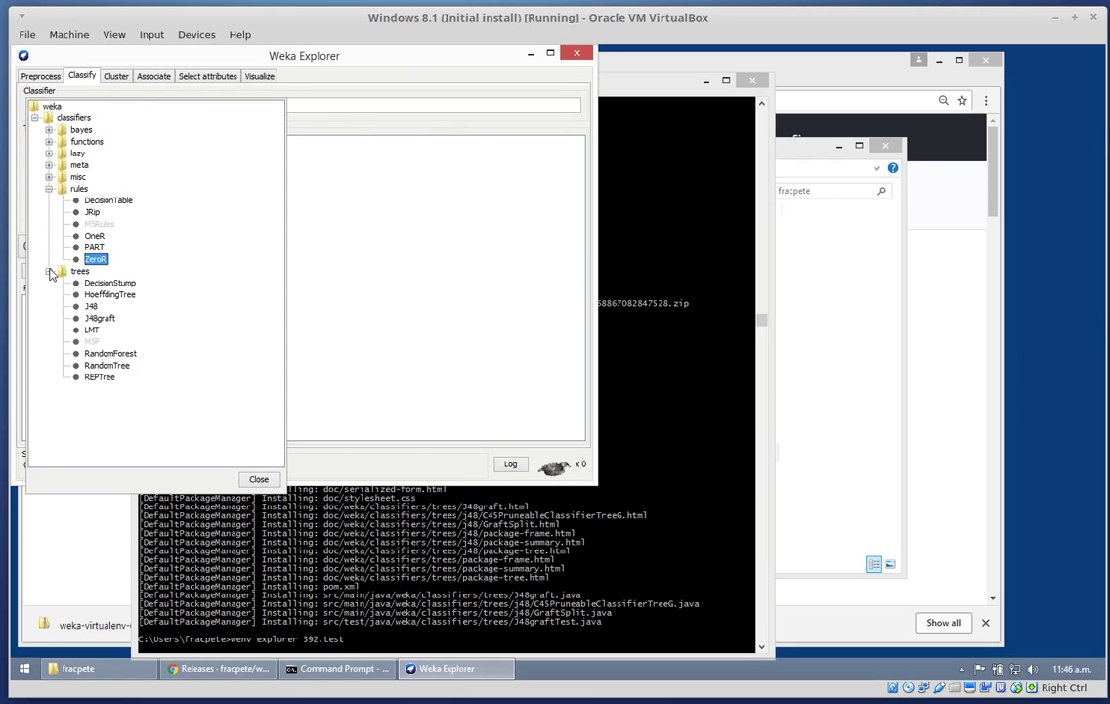
pyautogui.click(96, 315)
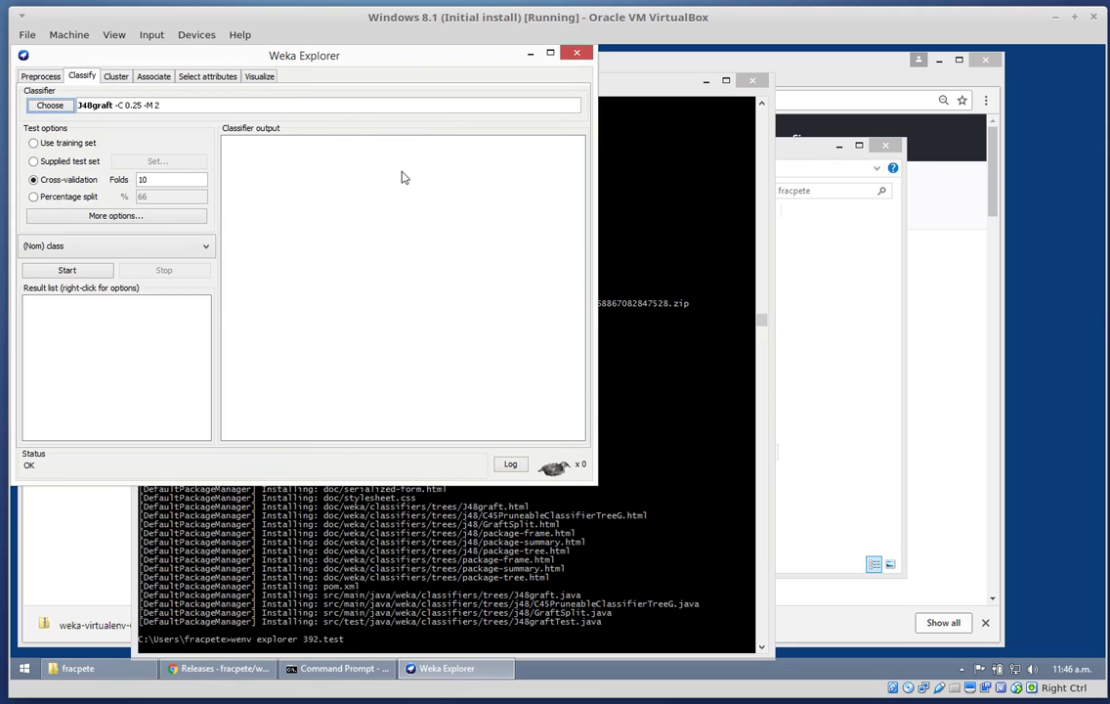
pyautogui.click(575, 53)
# Launch the Weka Explorer for the original environment by running wenv explorer 392
pyautogui.press('Up')
pyautogui.press('BackSpace')
pyautogui.press('BackSpace')
pyautogui.press('BackSpace')
pyautogui.press('BackSpace')
pyautogui.press('BackSpace')
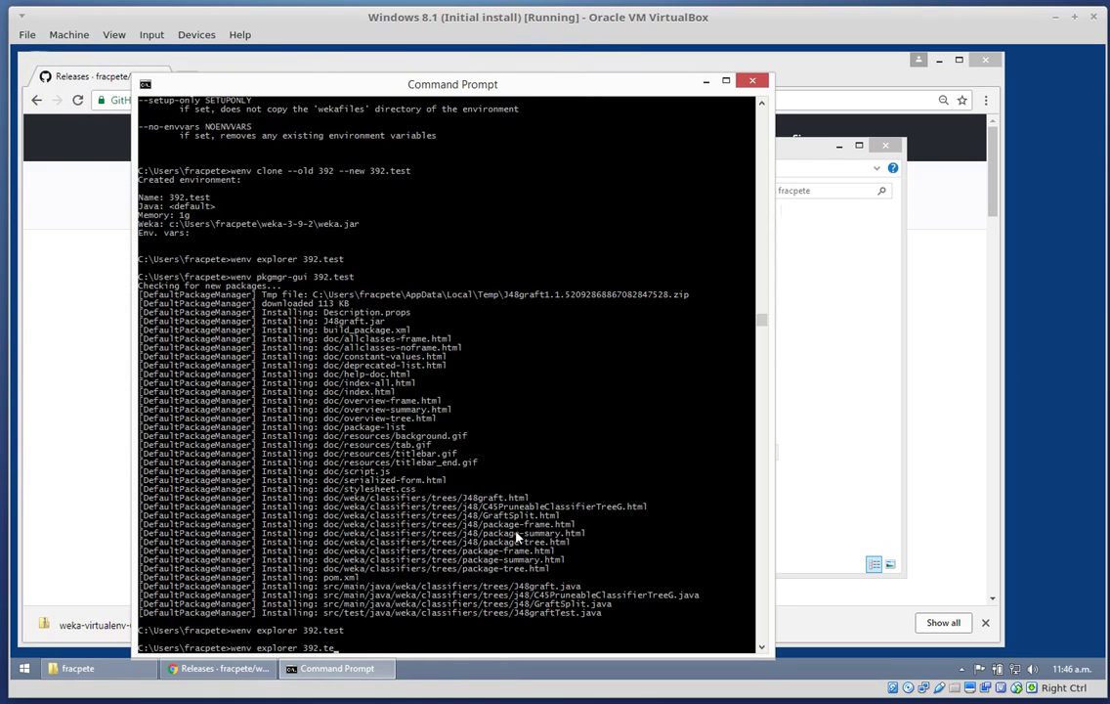
pyautogui.press('Return')
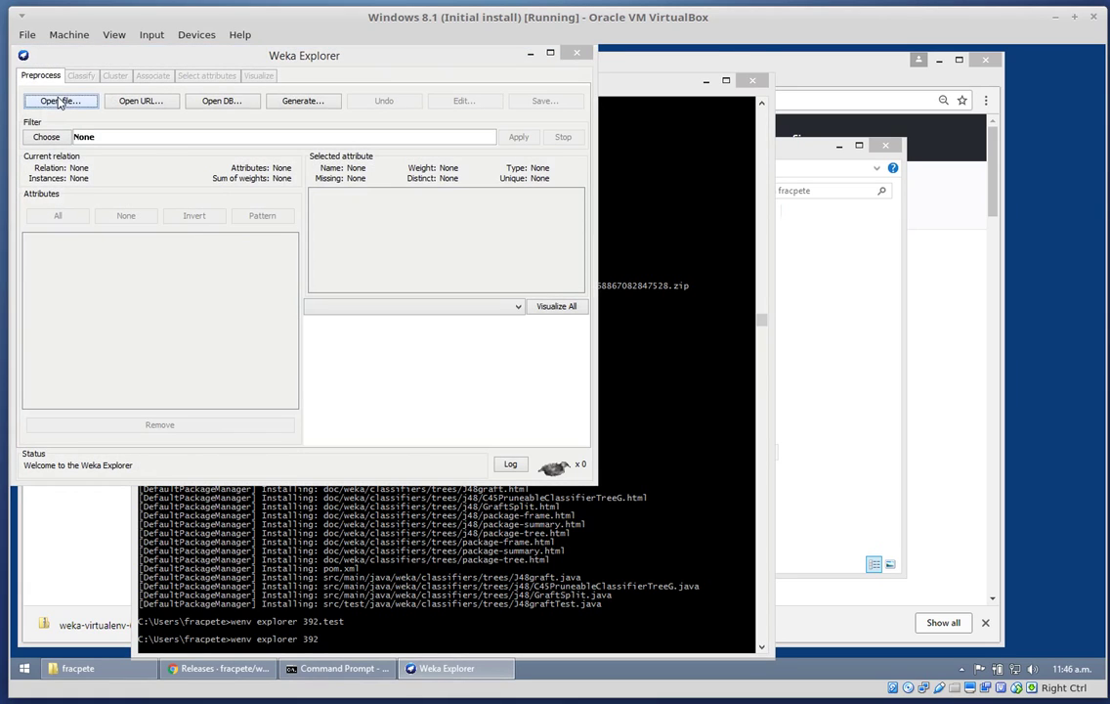
# Load iris.arff from the weka-3-9-2 data folder into the Explorer of environment 392
pyautogui.click(60, 100)
pyautogui.click(211, 140)
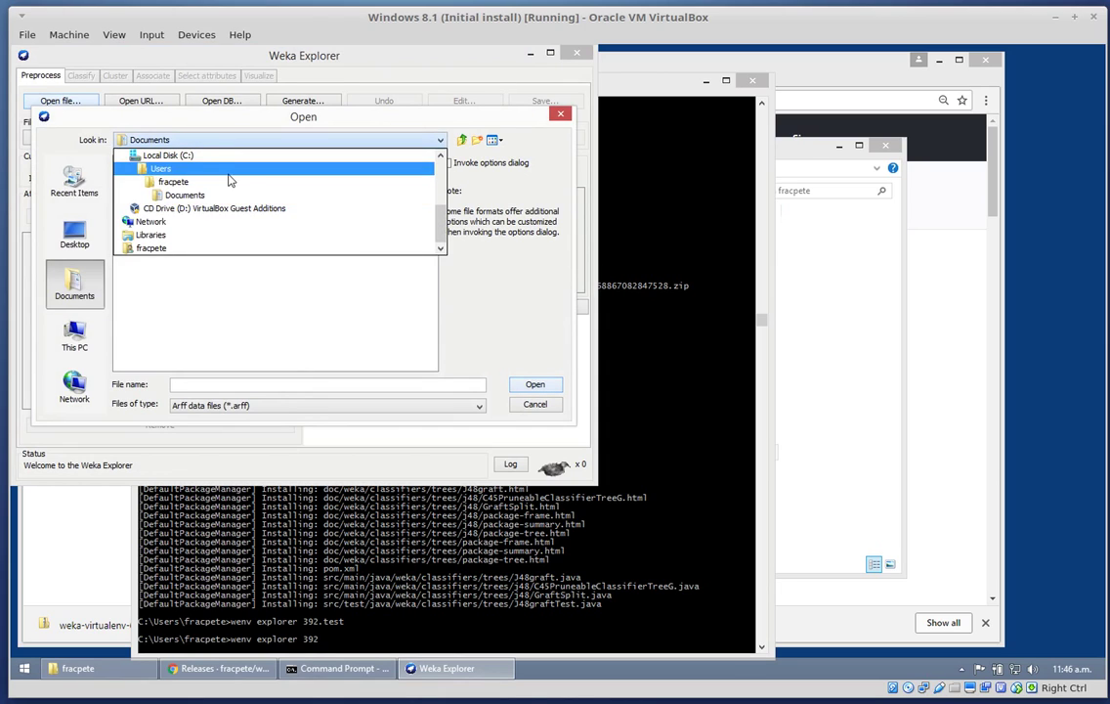
pyautogui.click(229, 186)
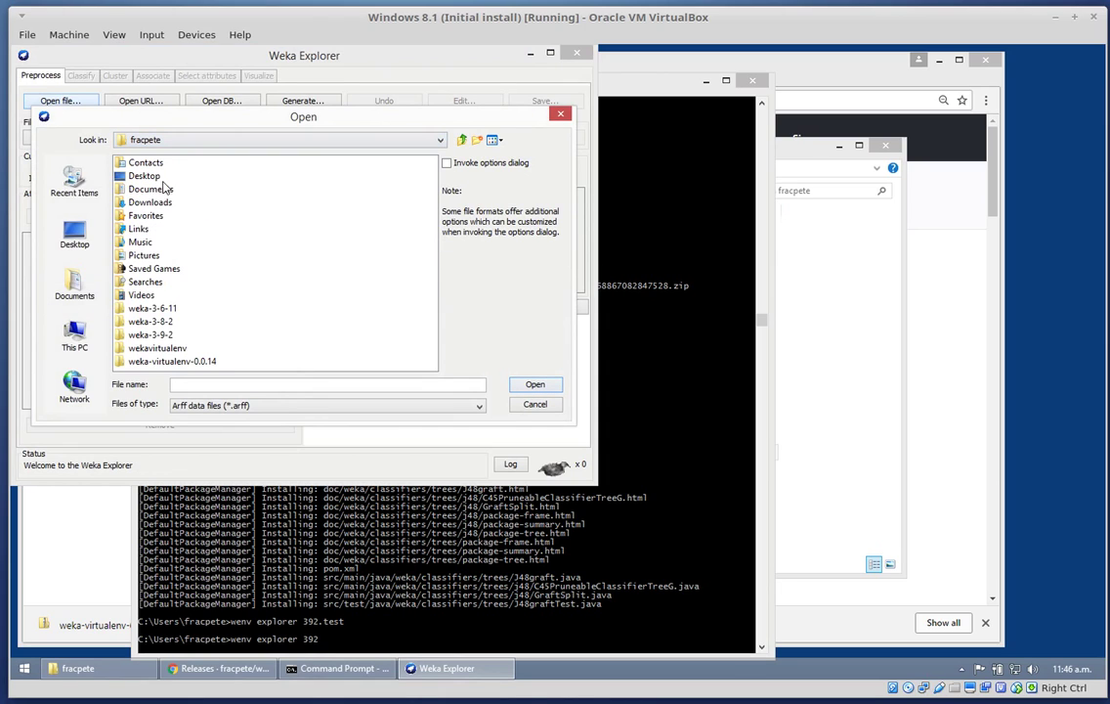
pyautogui.doubleClick(164, 336)
pyautogui.doubleClick(134, 176)
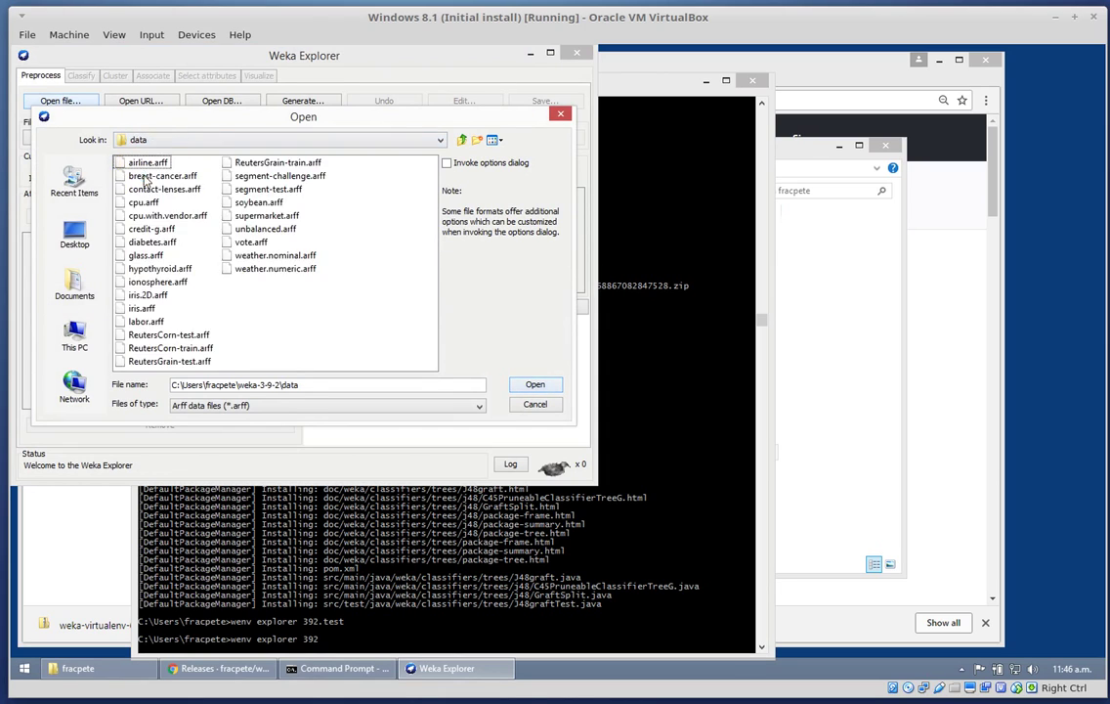
pyautogui.press('i')
pyautogui.press('r')
pyautogui.press('Down')
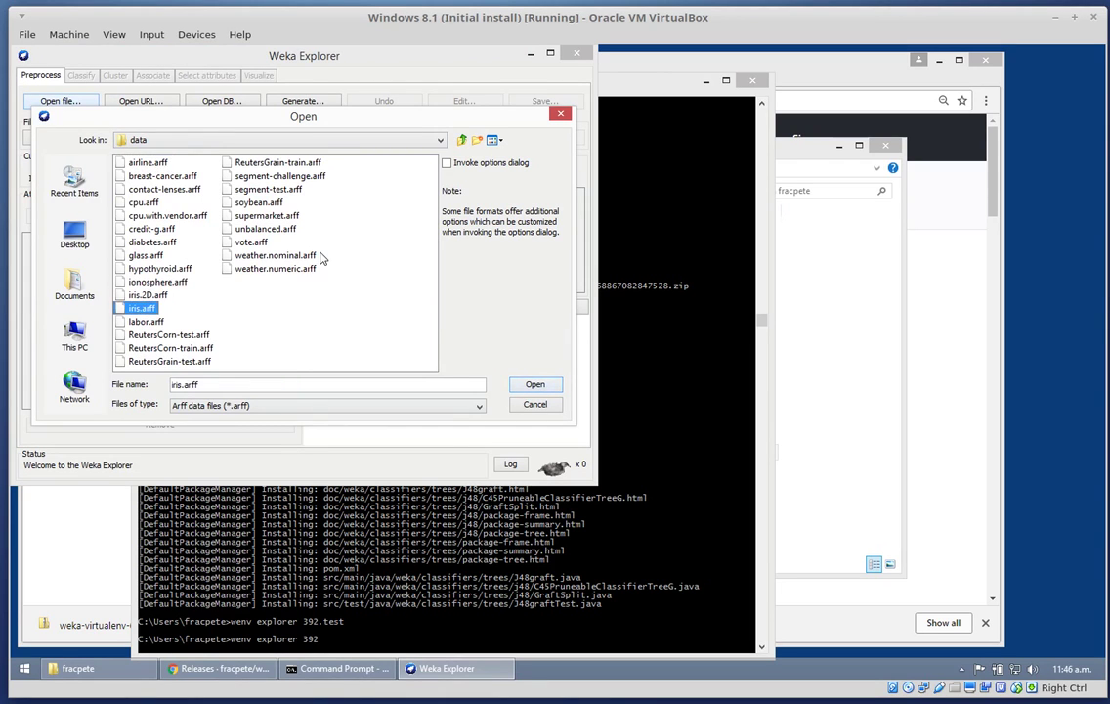
pyautogui.press('Return')
# Check the tree classifiers in the 392 Explorer for J48graft and close the Explorer
pyautogui.click(78, 75)
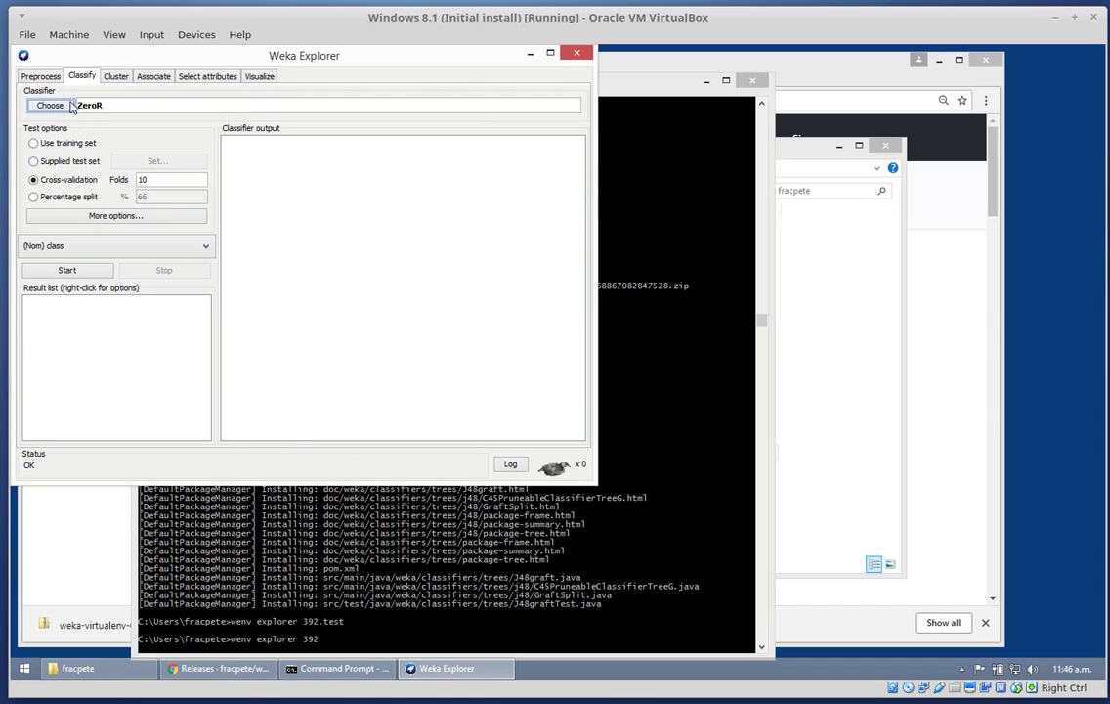
pyautogui.click(62, 104)
pyautogui.click(49, 271)
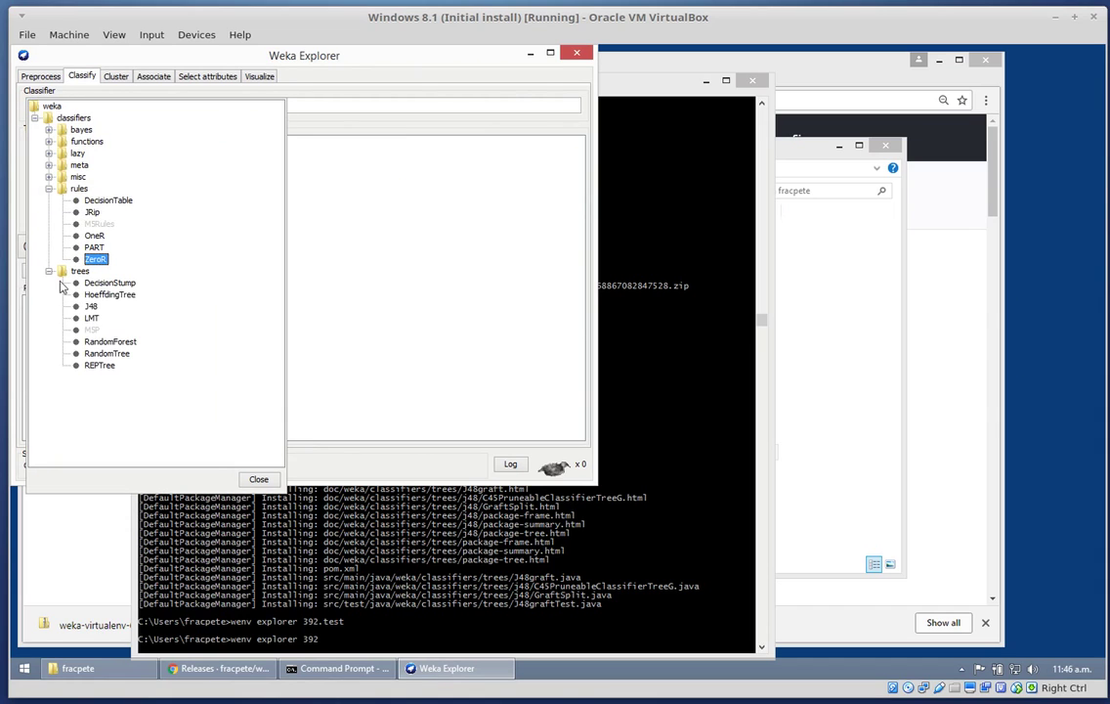
pyautogui.click(576, 52)
# Display the options of the delete command by running wenv delete --help
pyautogui.press('Up')
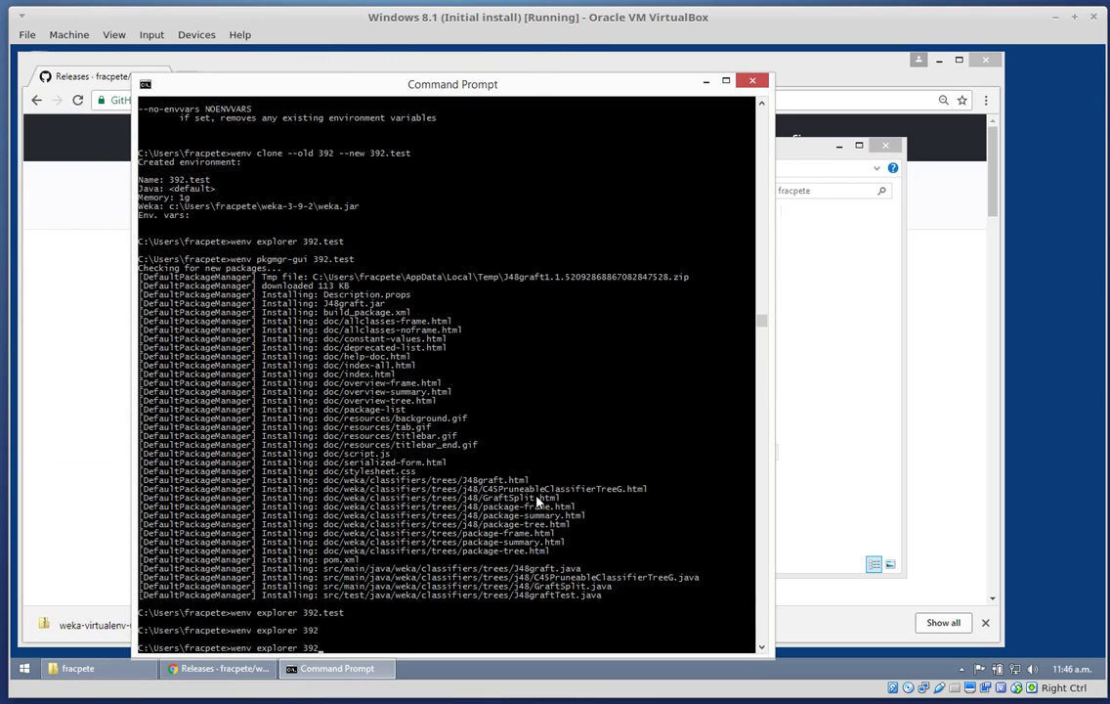
pyautogui.write('.test')
pyautogui.press('BackSpace')
pyautogui.press('BackSpace')
pyautogui.press('BackSpace')
pyautogui.press('BackSpace')
pyautogui.press('BackSpace')
pyautogui.press('BackSpace')
pyautogui.press('BackSpace')
pyautogui.press('BackSpace')
pyautogui.press('BackSpace')
pyautogui.press('BackSpace')
pyautogui.press('BackSpace')
pyautogui.press('BackSpace')
pyautogui.press('BackSpace')
pyautogui.press('BackSpace')
pyautogui.press('BackSpace')
pyautogui.press('BackSpace')
pyautogui.press('BackSpace')
pyautogui.write('delete --help')
pyautogui.press('Return')
# Delete the cloned environment by running wenv delete --name 392.test
pyautogui.press('Up')
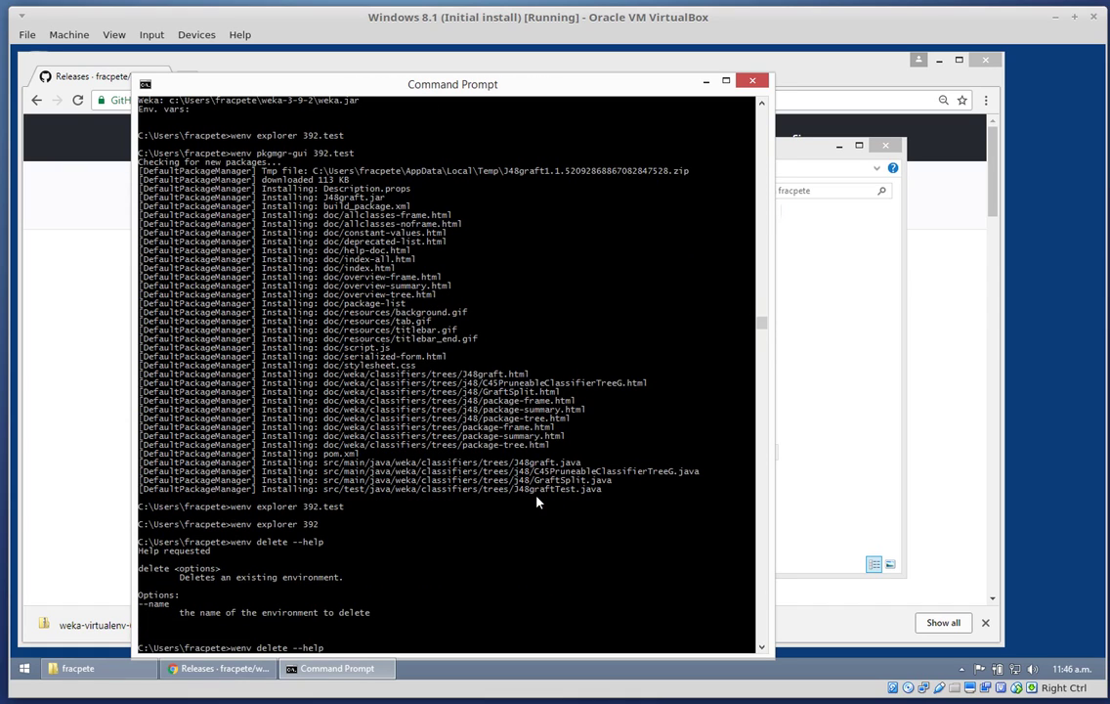
pyautogui.write('name 392.test')
pyautogui.press('Return')
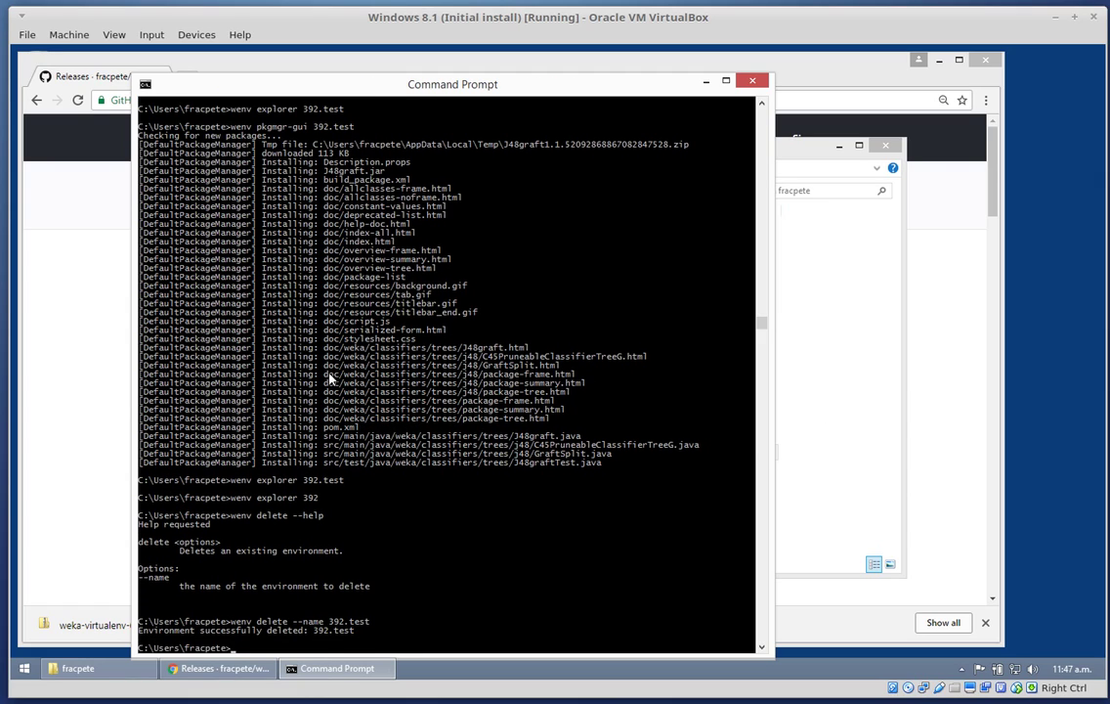
# Check the wekavirtualenv\envs folder for the removal of 392.test and return to the Command Prompt
pyautogui.click(852, 379)
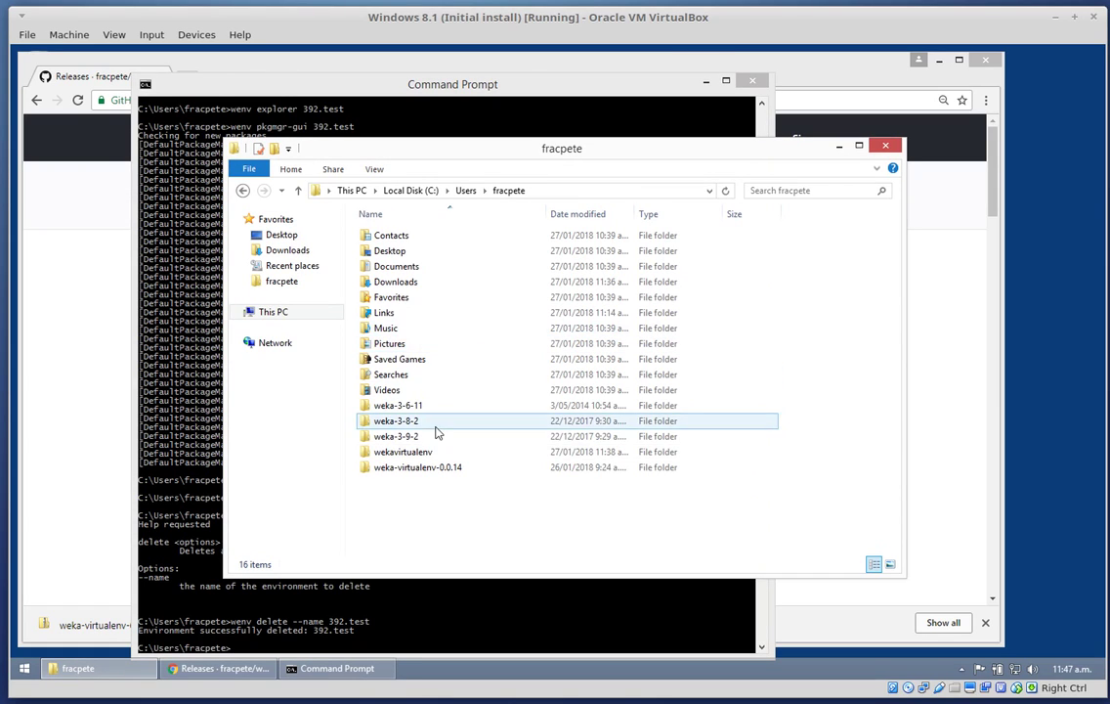
pyautogui.doubleClick(400, 452)
pyautogui.doubleClick(381, 236)
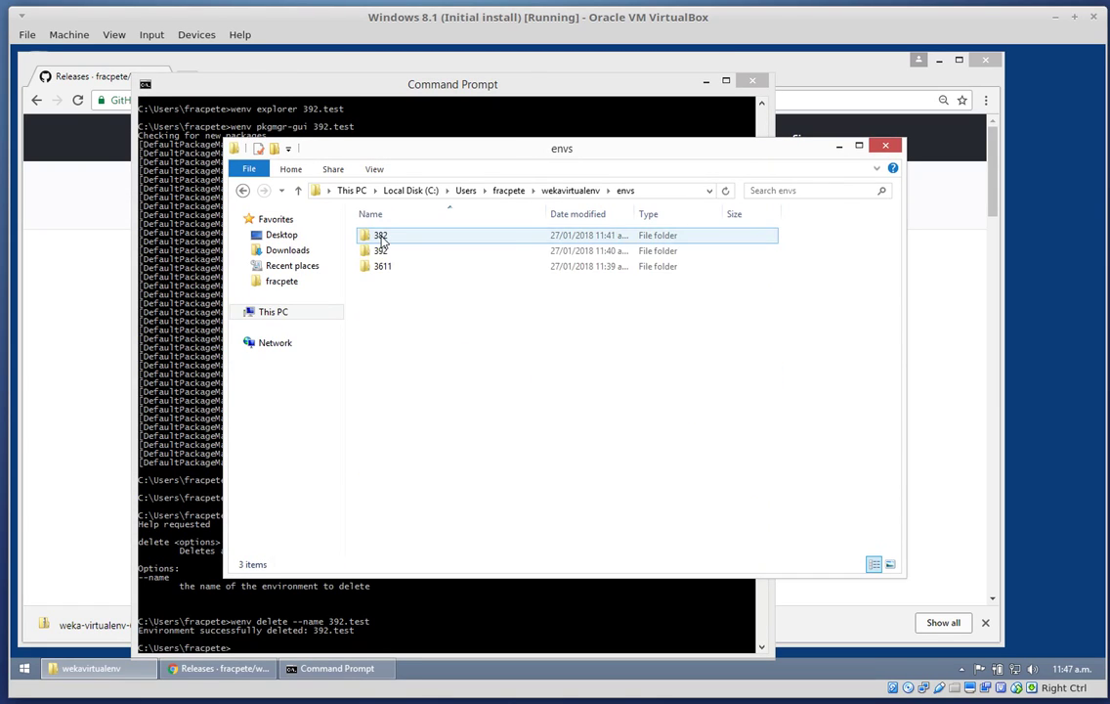
pyautogui.click(480, 624)
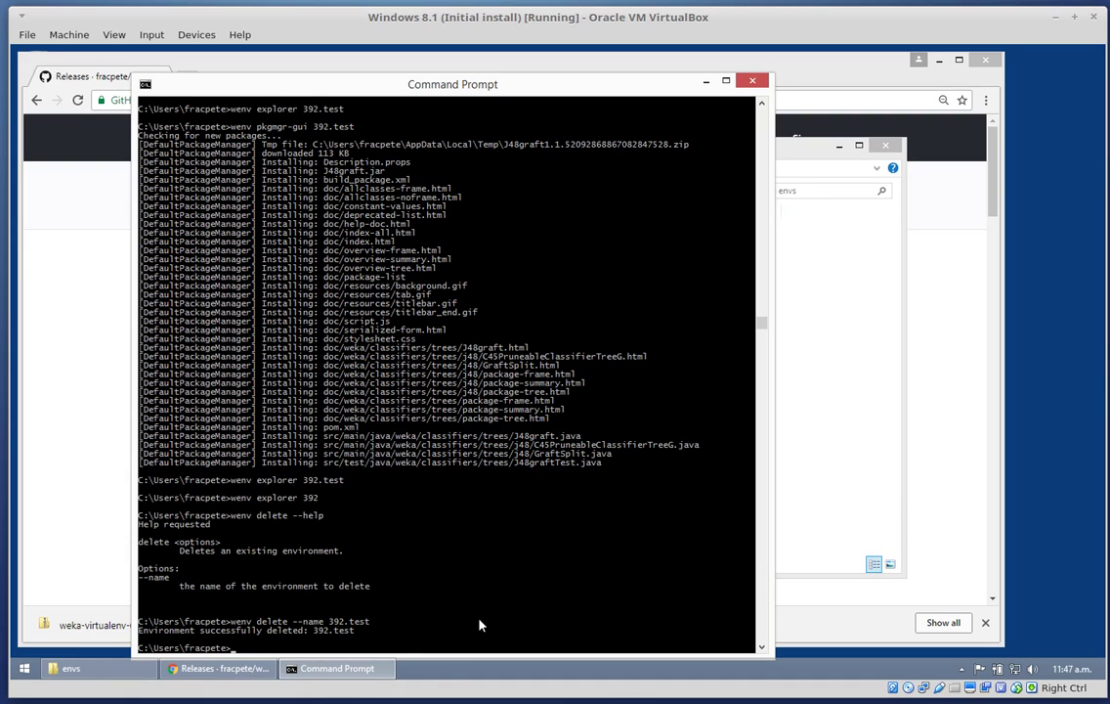
# List all available weka-virtualenv commands by running wenv list_cmds
pyautogui.press('Up')
pyautogui.press('BackSpace')
pyautogui.press('BackSpace')
pyautogui.press('BackSpace')
pyautogui.press('BackSpace')
pyautogui.press('BackSpace')
pyautogui.press('BackSpace')
pyautogui.press('BackSpace')
pyautogui.press('BackSpace')
pyautogui.press('BackSpace')
pyautogui.press('BackSpace')
pyautogui.press('BackSpace')
pyautogui.press('BackSpace')
pyautogui.press('BackSpace')
pyautogui.press('BackSpace')
pyautogui.press('BackSpace')
pyautogui.press('BackSpace')
pyautogui.press('BackSpace')
pyautogui.press('BackSpace')
pyautogui.press('BackSpace')
pyautogui.press('BackSpace')
pyautogui.write('list_cmds')
pyautogui.press('Return')
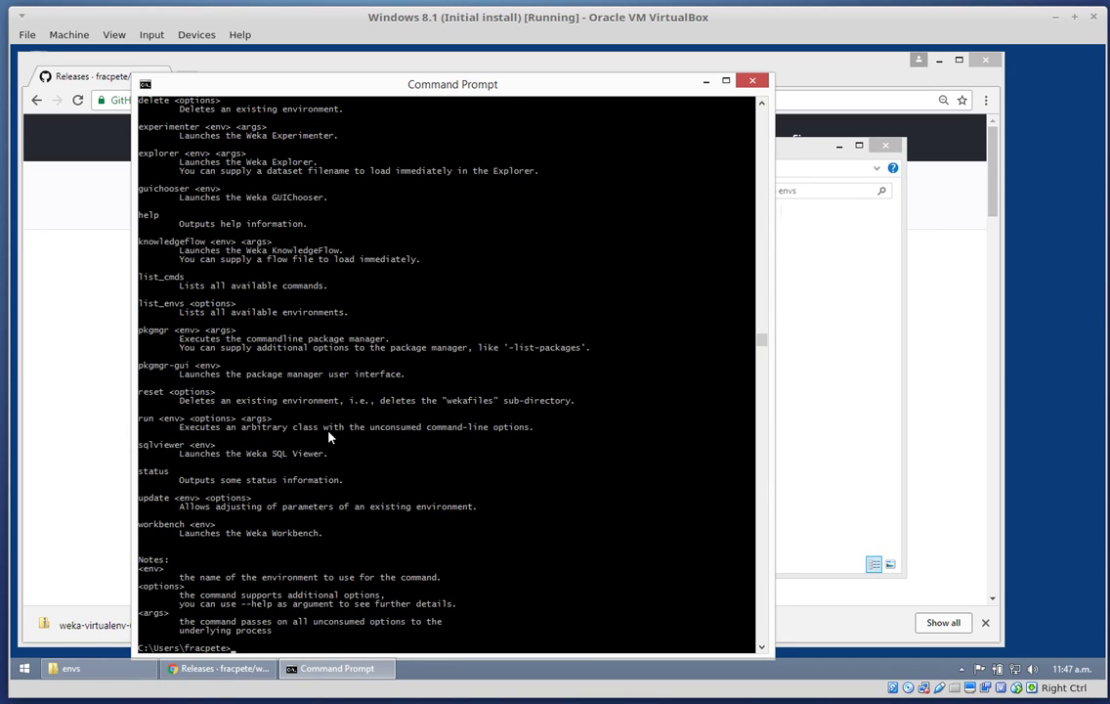
# Find the arffviewer entry in the command list and display its help by running wenv arffviewer --help
pyautogui.scroll(9, 449, 352)
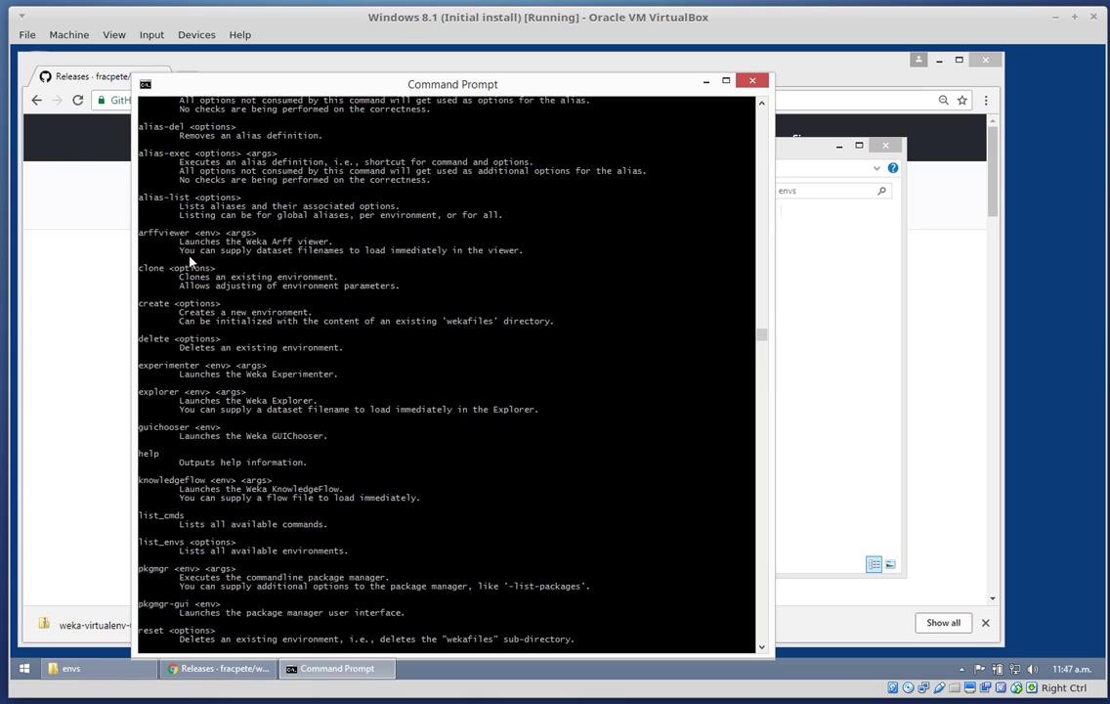
pyautogui.doubleClick(164, 233)
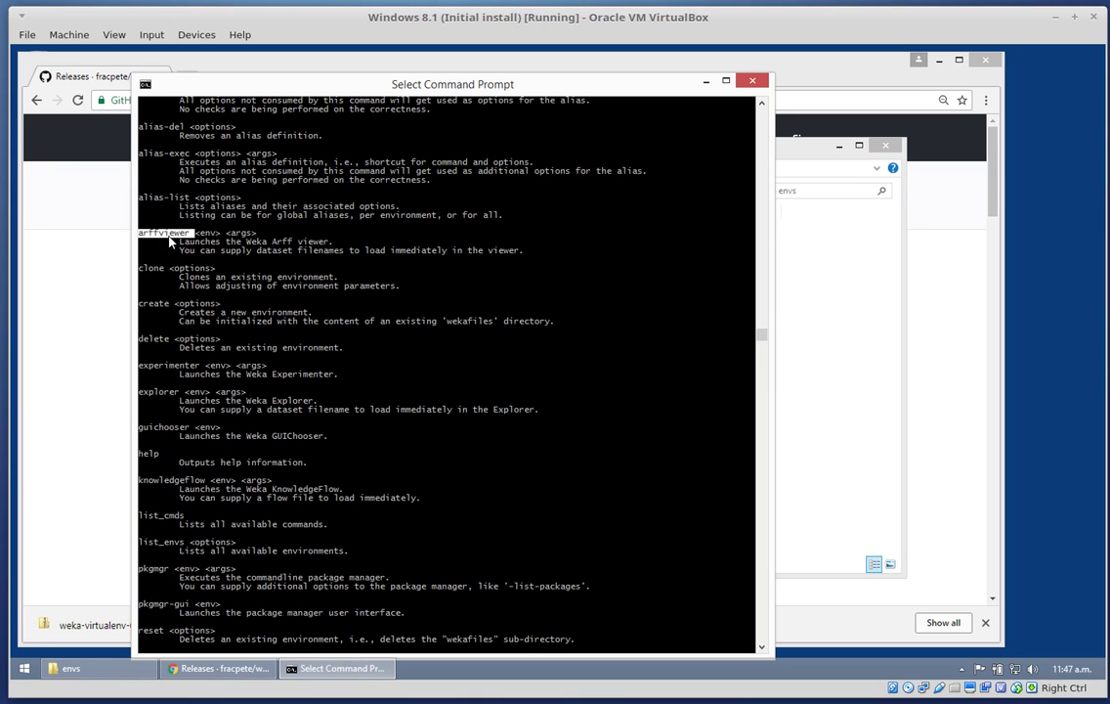
pyautogui.rightClick(329, 349)
pyautogui.scroll(-9, 327, 350)
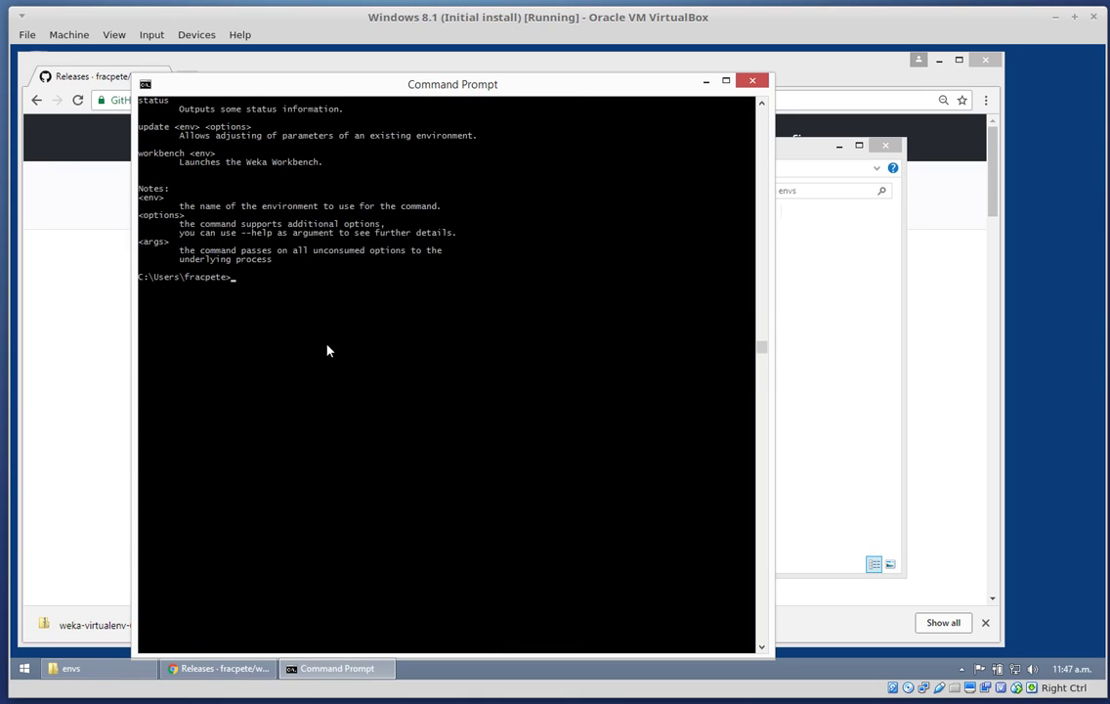
pyautogui.write('wenv')
pyautogui.press('BackSpace')
pyautogui.press('BackSpace')
pyautogui.write('env arffviewer --help')
pyautogui.press('Return')
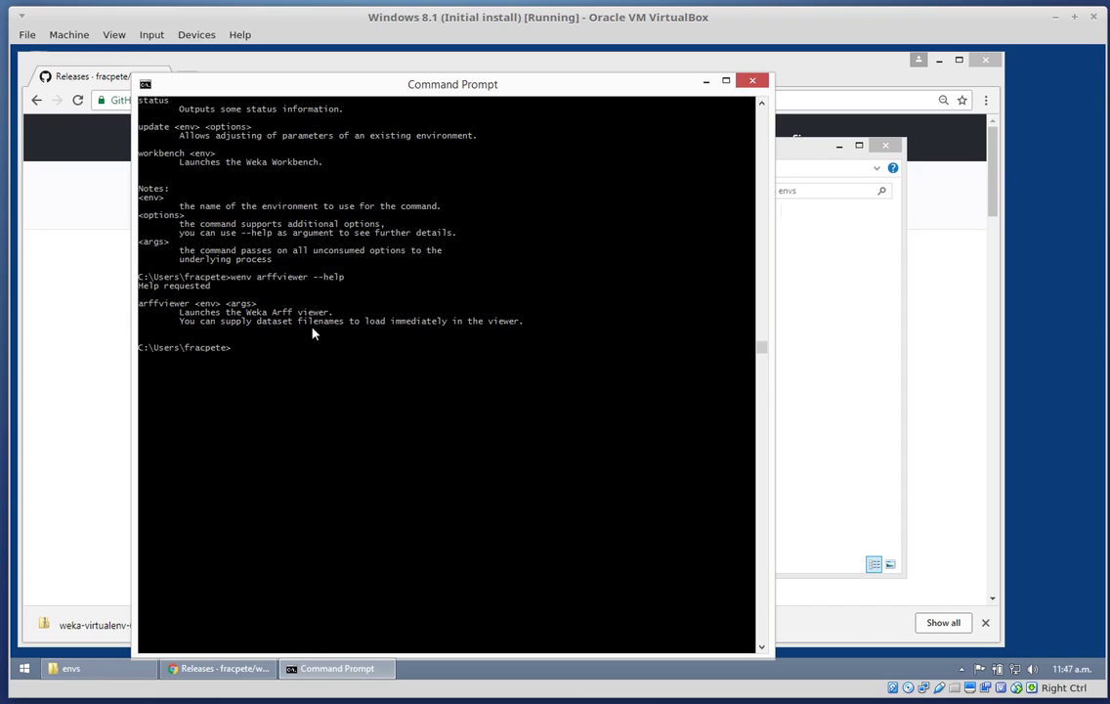
# Launch the ArffViewer of environment 392 with iris.arff from the weka-3-9-2\data folder, and close the viewer
pyautogui.press('Up')
pyautogui.press('BackSpace')
pyautogui.press('BackSpace')
pyautogui.press('BackSpace')
pyautogui.press('BackSpace')
pyautogui.press('BackSpace')
pyautogui.press('BackSpace')
pyautogui.write('392')
pyautogui.write(' C:\\')
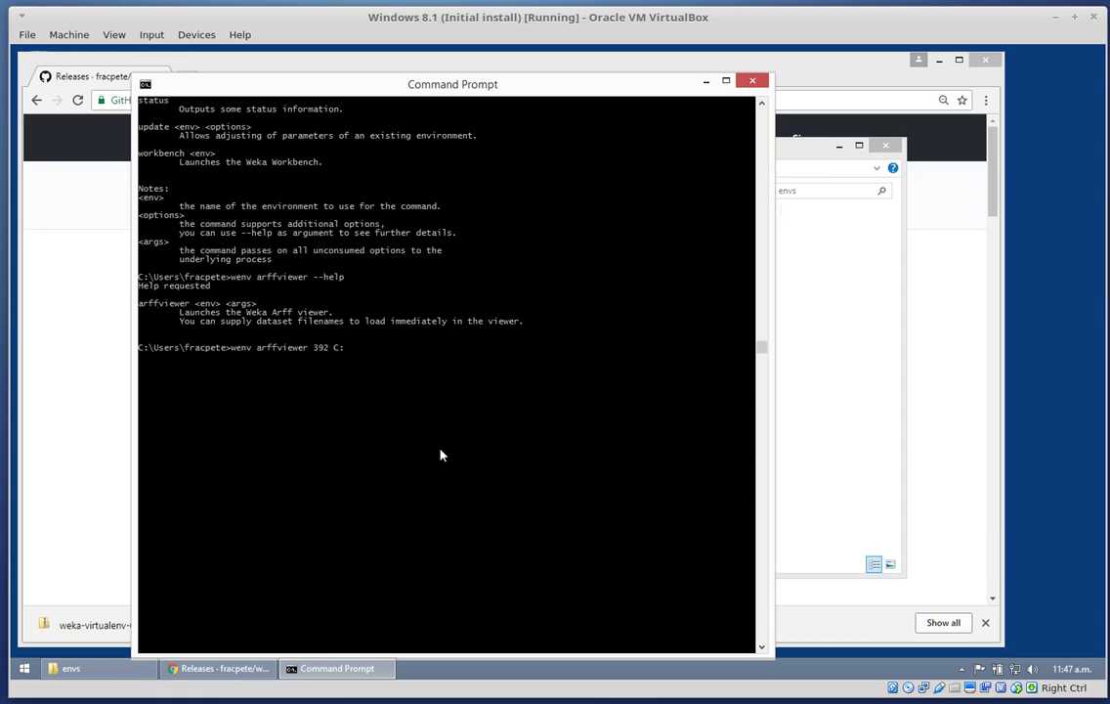
pyautogui.write('Users\x0cracpete\\weka-3-9-2\\data')
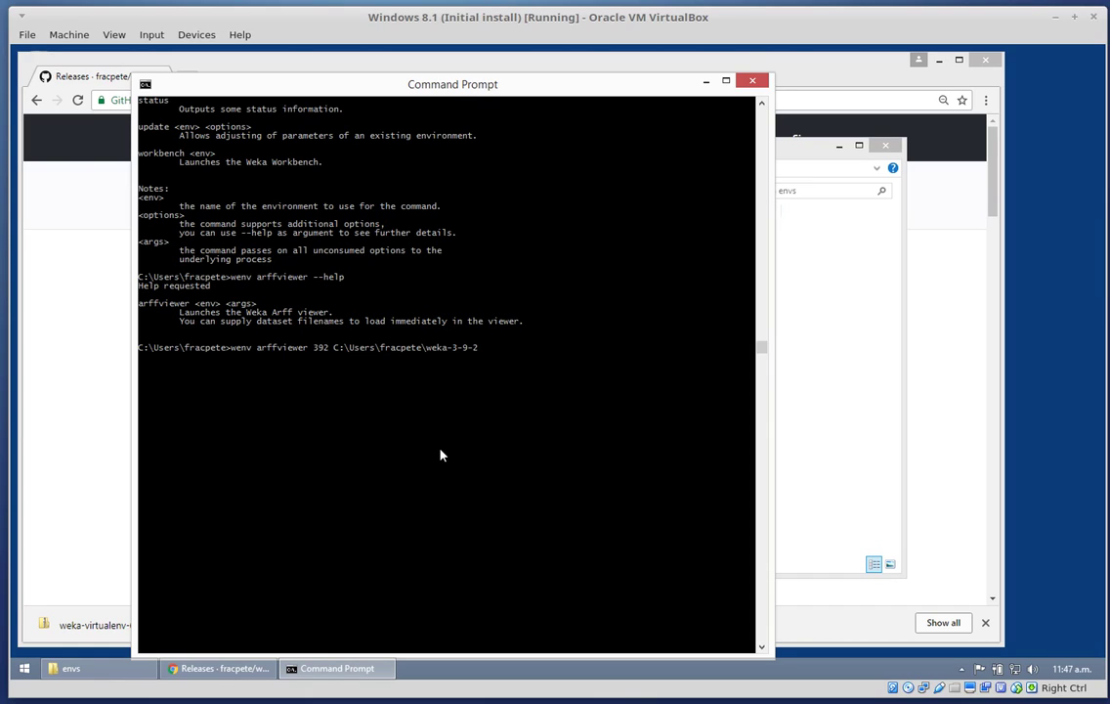
pyautogui.write('\\iris.2D.arff')
pyautogui.press('Tab')
pyautogui.press('Return')
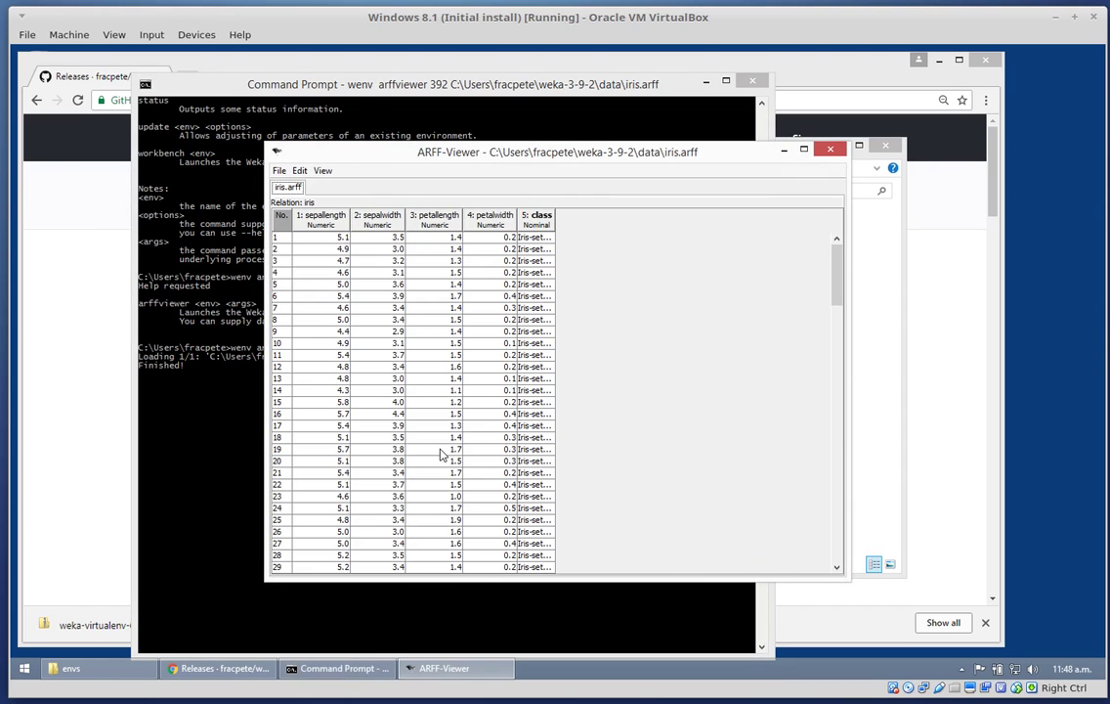
pyautogui.click(830, 148)
# Rerun wenv arffviewer 392 with data\*.arff to load all ARFF files from the weka-3-9-2 folder, and close the viewer
pyautogui.press('Up')
pyautogui.press('BackSpace')
pyautogui.press('BackSpace')
pyautogui.press('BackSpace')
pyautogui.press('BackSpace')
pyautogui.press('BackSpace')
pyautogui.press('BackSpace')
pyautogui.press('BackSpace')
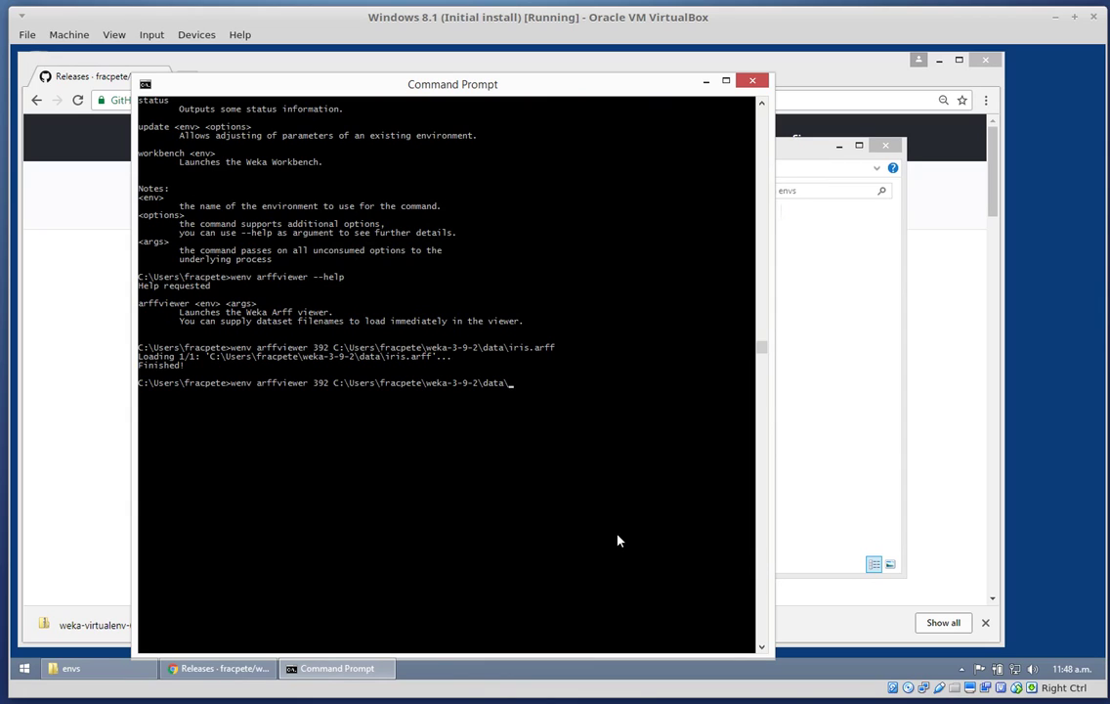
pyautogui.write('*.arff')
pyautogui.press('Return')
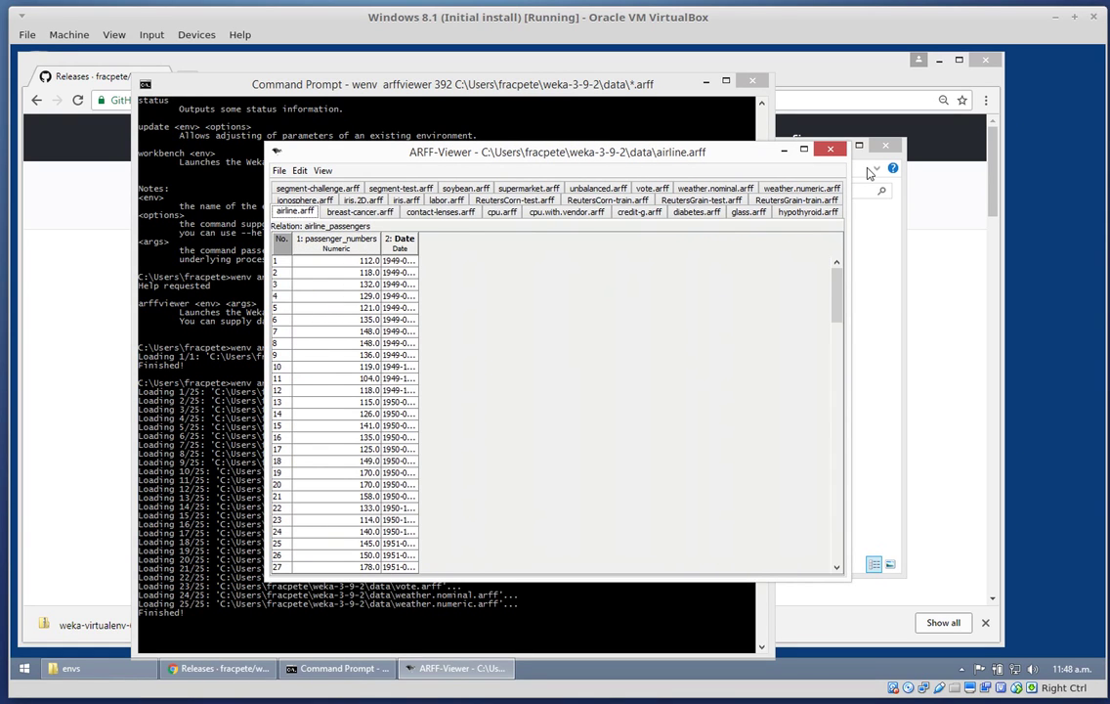
pyautogui.click(831, 151)
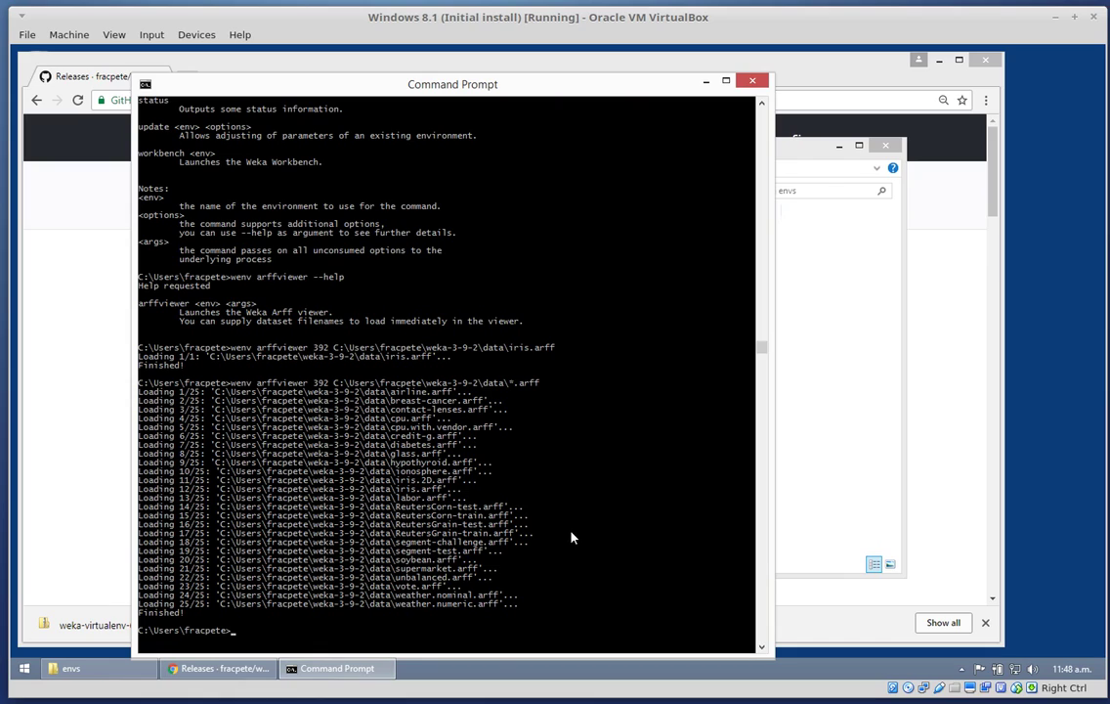
# Display the options of the run command with wenv run --help and examine the note on unconsumed command-line options
pyautogui.press('Up')
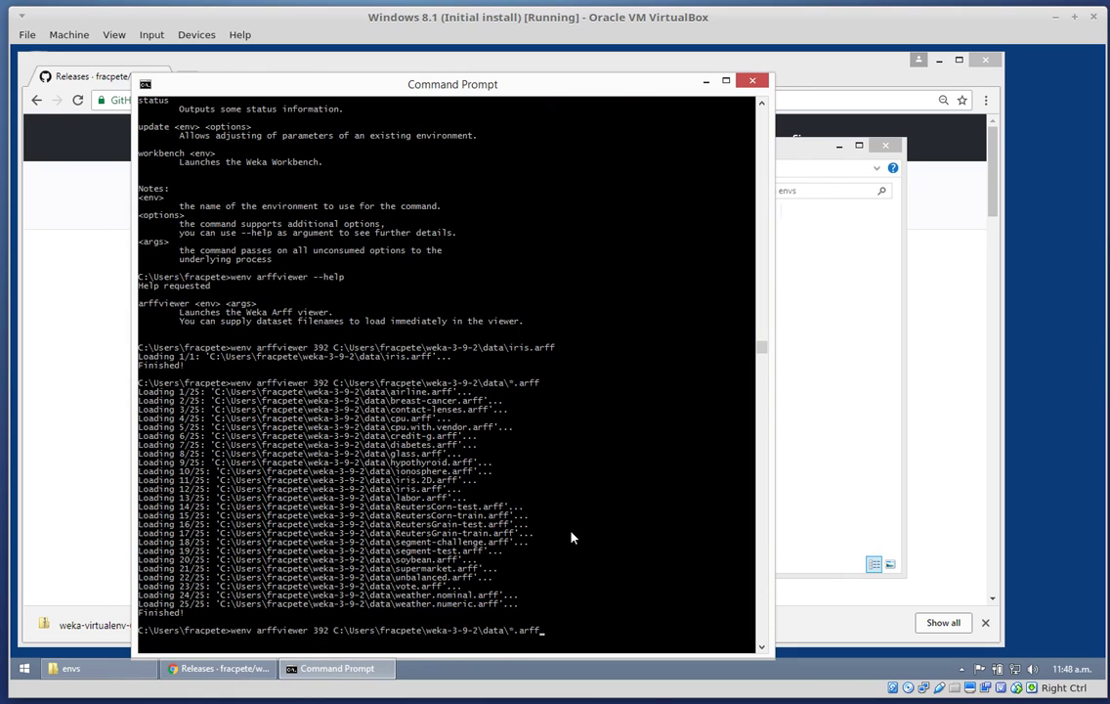
pyautogui.press('BackSpace')
pyautogui.press('BackSpace')
pyautogui.press('BackSpace')
pyautogui.press('BackSpace')
pyautogui.press('BackSpace')
pyautogui.press('BackSpace')
pyautogui.press('BackSpace')
pyautogui.press('BackSpace')
pyautogui.press('BackSpace')
pyautogui.press('BackSpace')
pyautogui.press('BackSpace')
pyautogui.press('BackSpace')
pyautogui.press('BackSpace')
pyautogui.press('BackSpace')
pyautogui.press('BackSpace')
pyautogui.press('BackSpace')
pyautogui.press('BackSpace')
pyautogui.press('BackSpace')
pyautogui.press('BackSpace')
pyautogui.press('BackSpace')
pyautogui.press('BackSpace')
pyautogui.press('BackSpace')
pyautogui.press('BackSpace')
pyautogui.press('BackSpace')
pyautogui.press('BackSpace')
pyautogui.press('BackSpace')
pyautogui.press('BackSpace')
pyautogui.press('BackSpace')
pyautogui.press('BackSpace')
pyautogui.press('BackSpace')
pyautogui.press('BackSpace')
pyautogui.press('BackSpace')
pyautogui.press('BackSpace')
pyautogui.press('BackSpace')
pyautogui.press('BackSpace')
pyautogui.press('BackSpace')
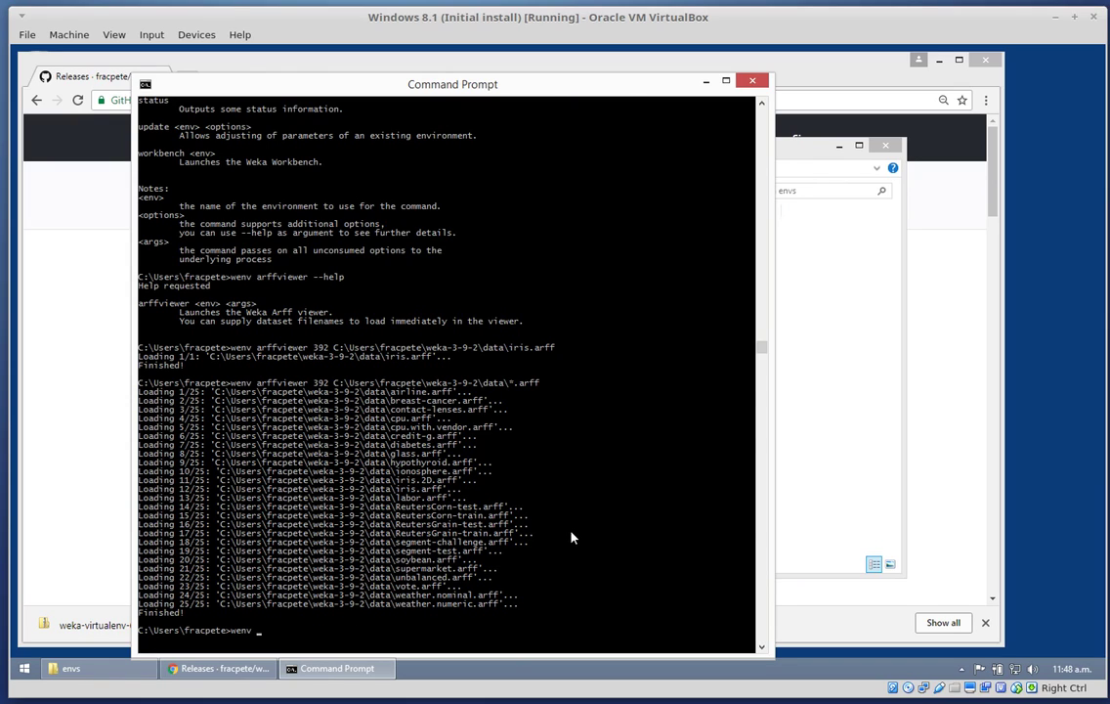
pyautogui.write('run --')
pyautogui.write('help')
pyautogui.press('Return')
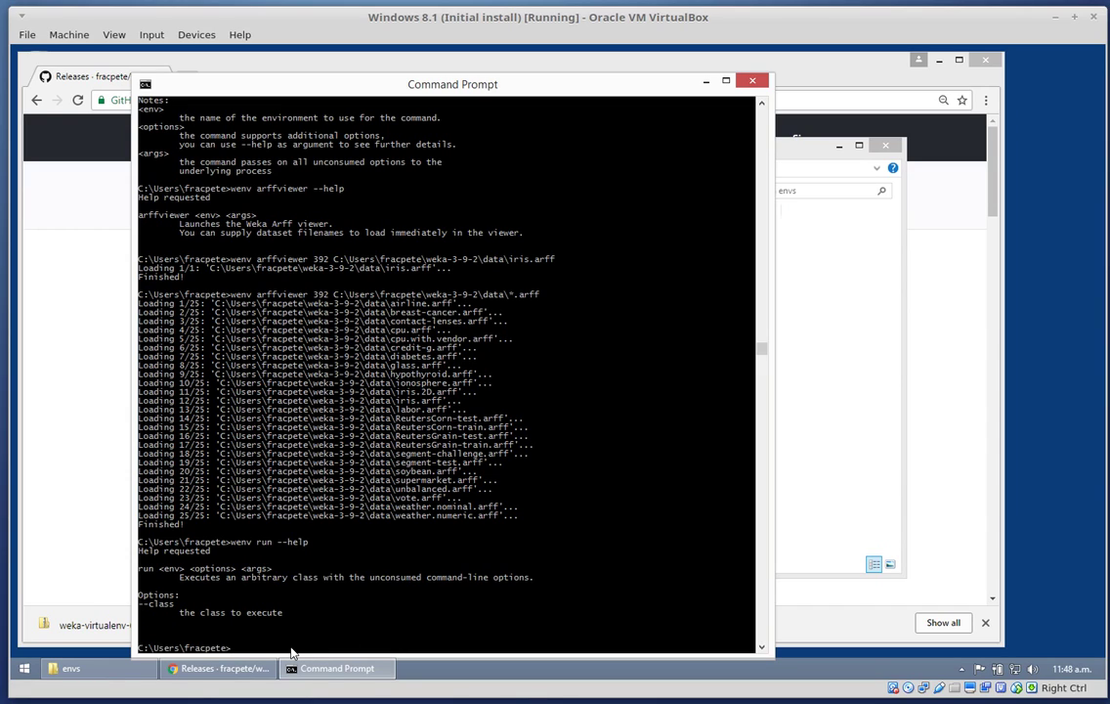
pyautogui.moveTo(372, 580); pyautogui.dragTo(539, 579)
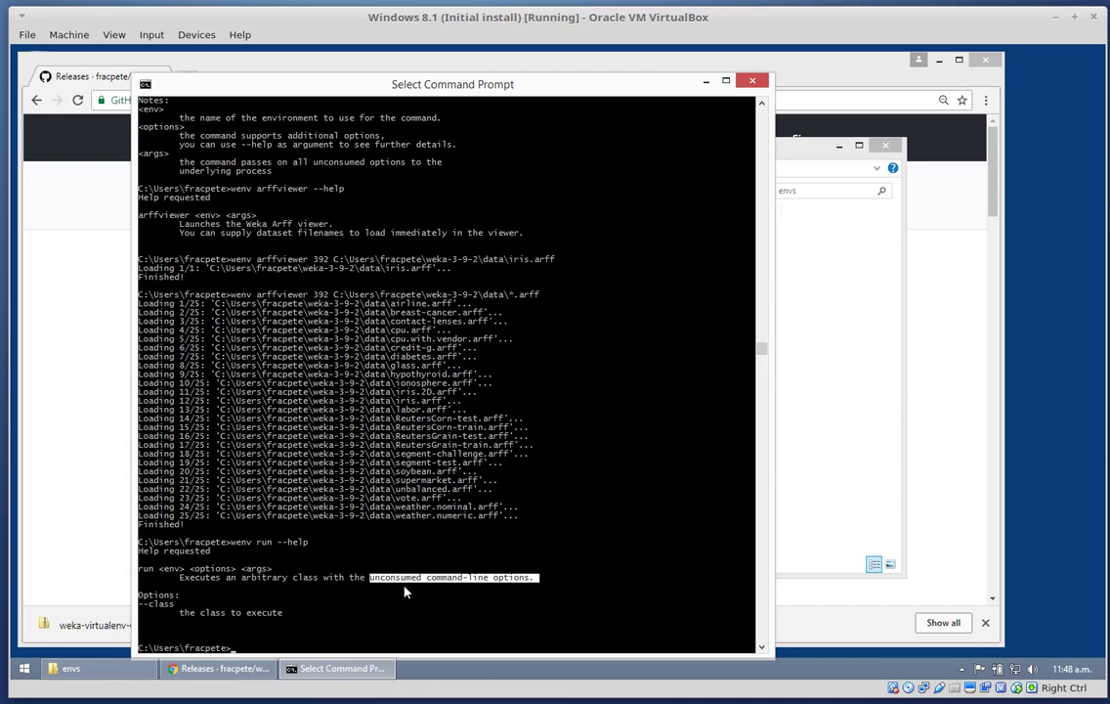
pyautogui.press('Return')
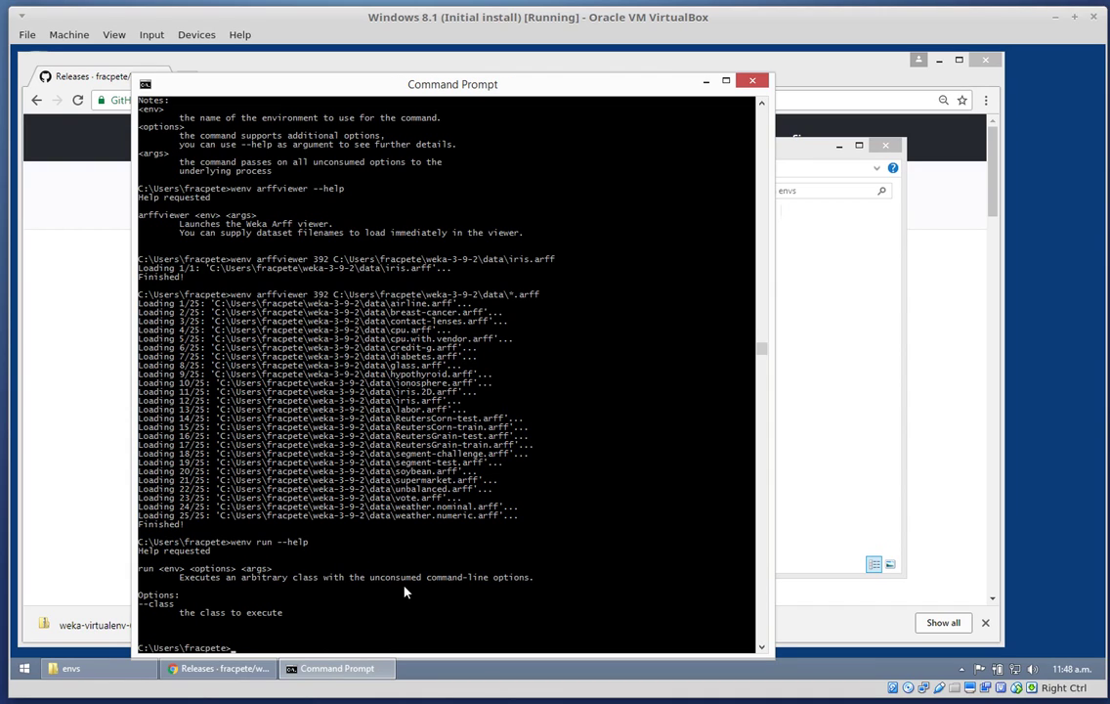
# Try wenv run with --class weka.classifiers.trees.J48 and -t pointing to weka-3-9-2\data\iris.arff, without naming an environment
pyautogui.press('Up')
pyautogui.press('BackSpace')
pyautogui.press('BackSpace')
pyautogui.press('BackSpace')
pyautogui.press('BackSpace')
pyautogui.write('class weka.classifiers.')
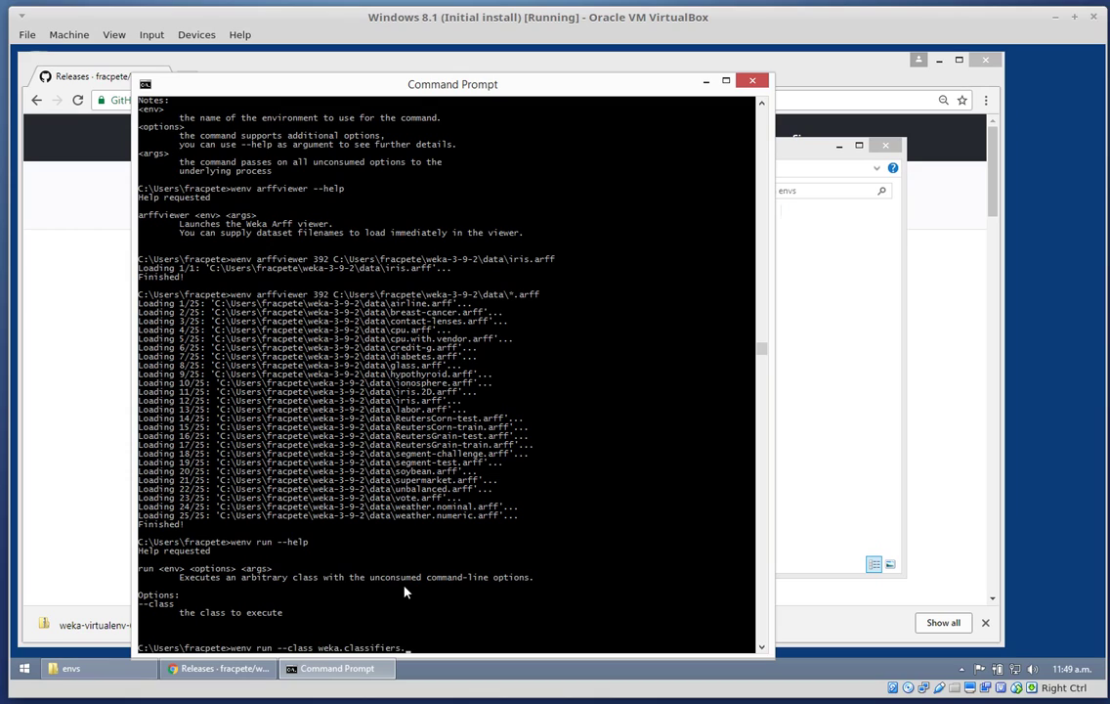
pyautogui.write('trees')
pyautogui.write('.J48 -t c:\\users\\fracpete\\weka-39')
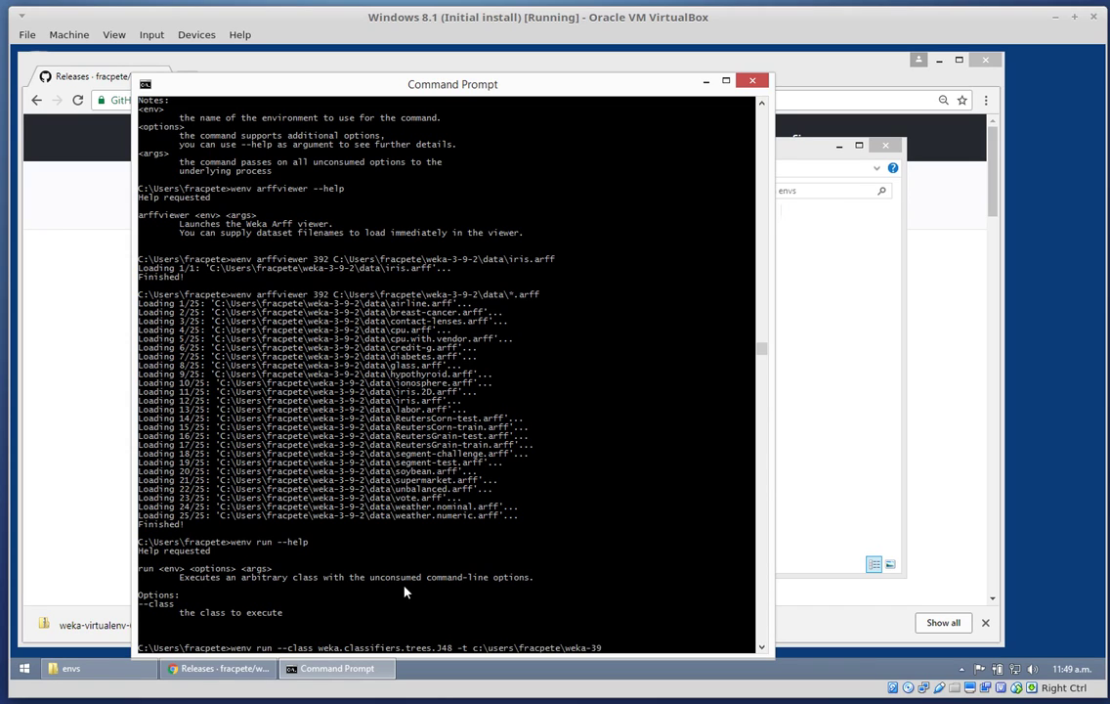
pyautogui.press('BackSpace')
pyautogui.write('-9-2\\data\\iris.arff')
pyautogui.press('Return')
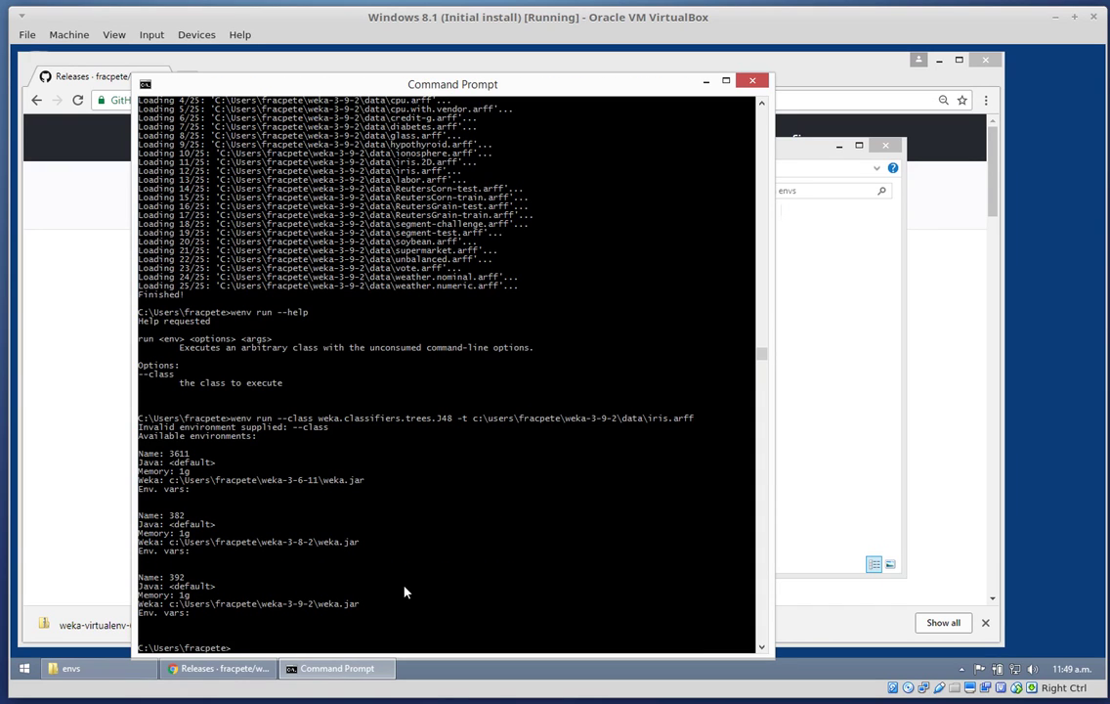
# Rerun the J48 command on iris.arff with environment 392 inserted after wenv run
pyautogui.press('Up')
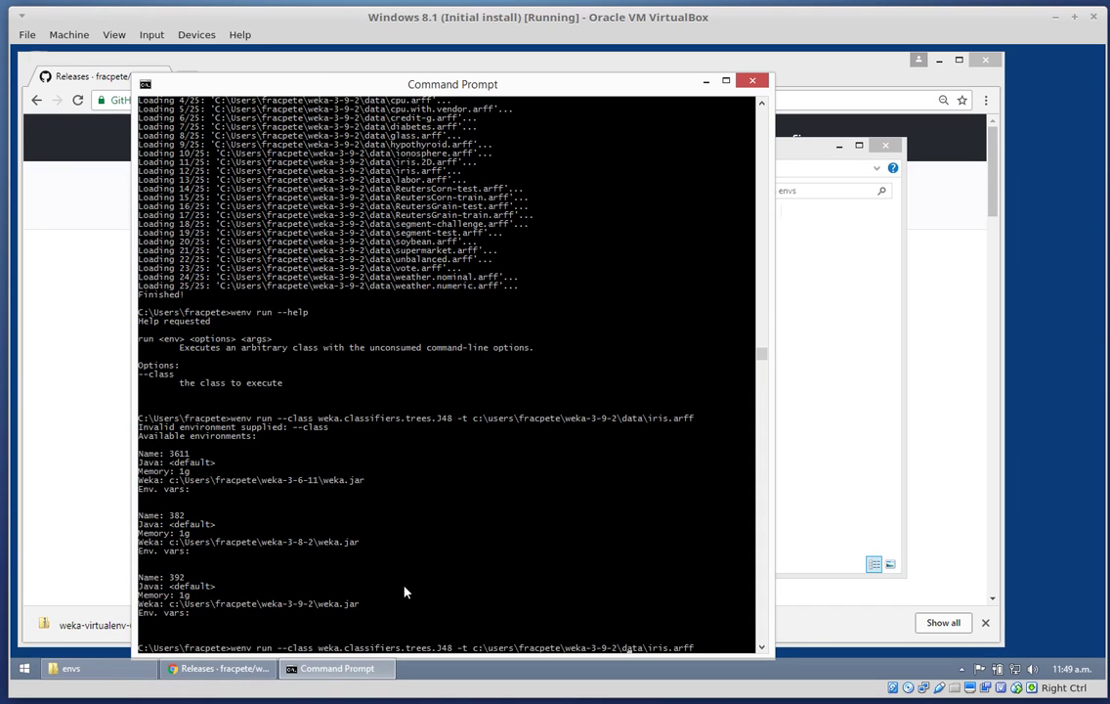
pyautogui.press('Left')
pyautogui.press('Left')
pyautogui.press('Left')
pyautogui.press('Left')
pyautogui.press('Left')
pyautogui.press('Left')
pyautogui.press('Left')
pyautogui.press('Left')
pyautogui.write('392')
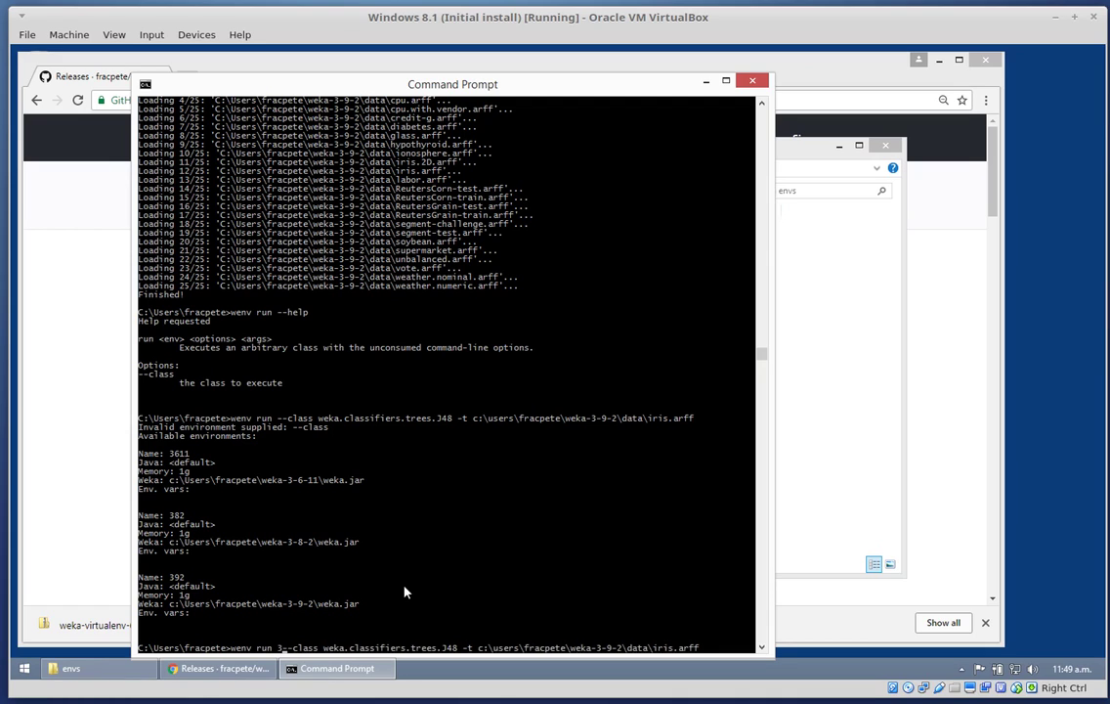
pyautogui.press('Return')
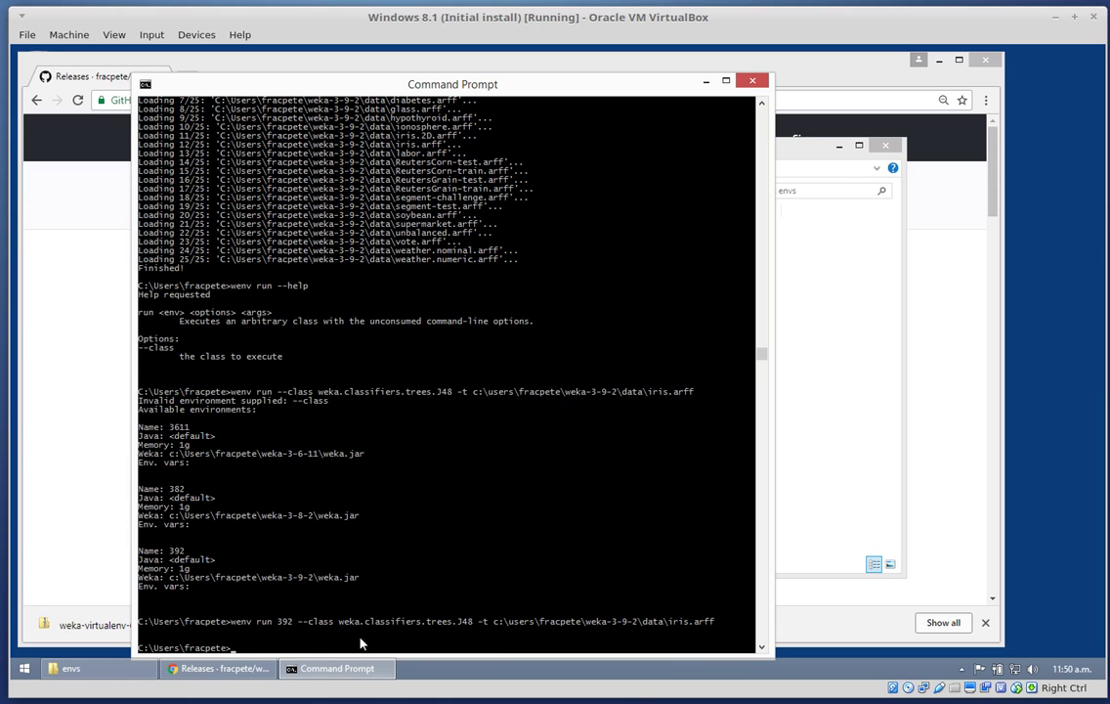
# Switch to File Explorer and locate wenvgui.bat in the weka-virtualenv-0.0.14\bin folder
pyautogui.click(72, 669)
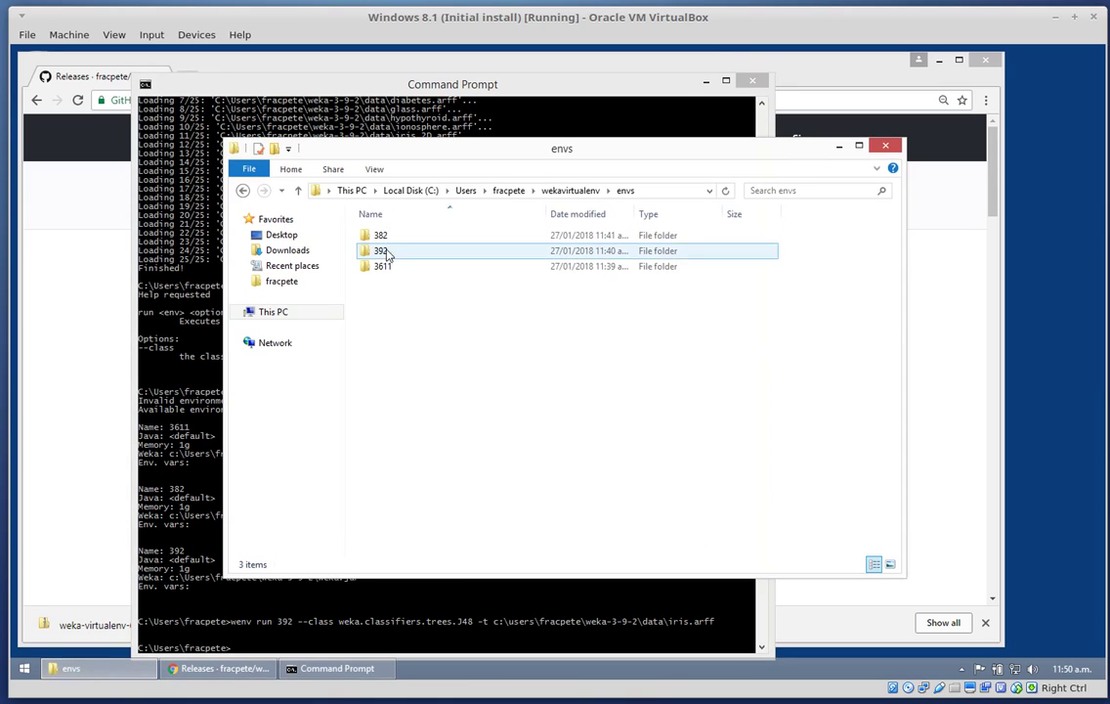
pyautogui.click(509, 191)
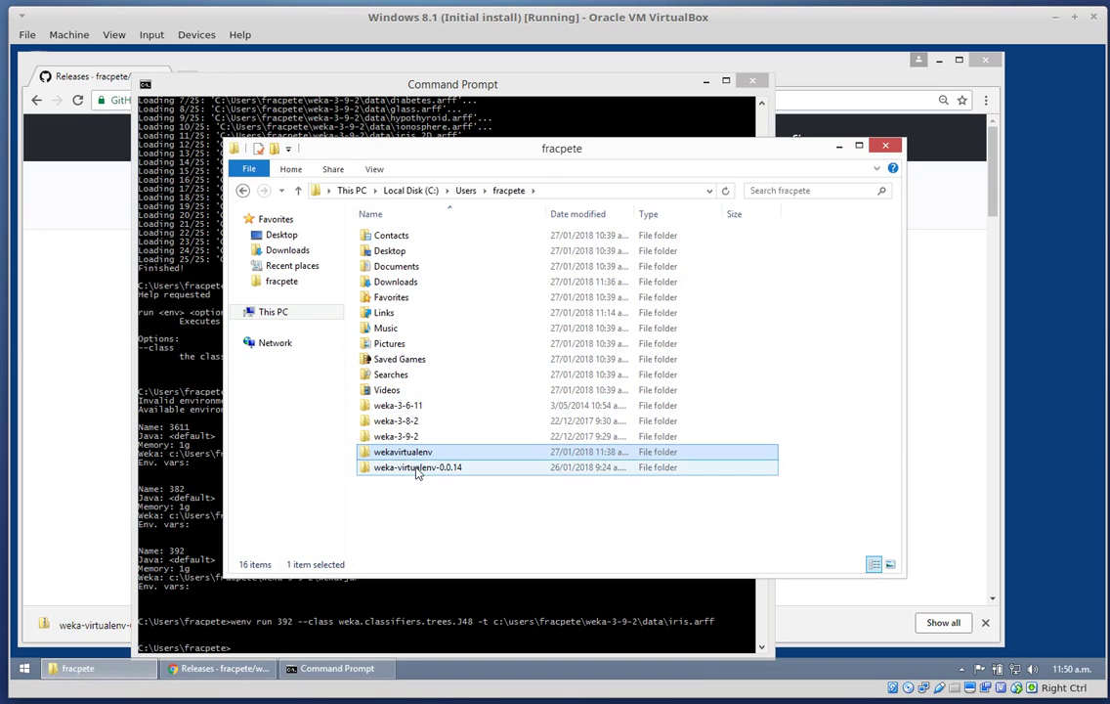
pyautogui.doubleClick(416, 468)
pyautogui.doubleClick(391, 237)
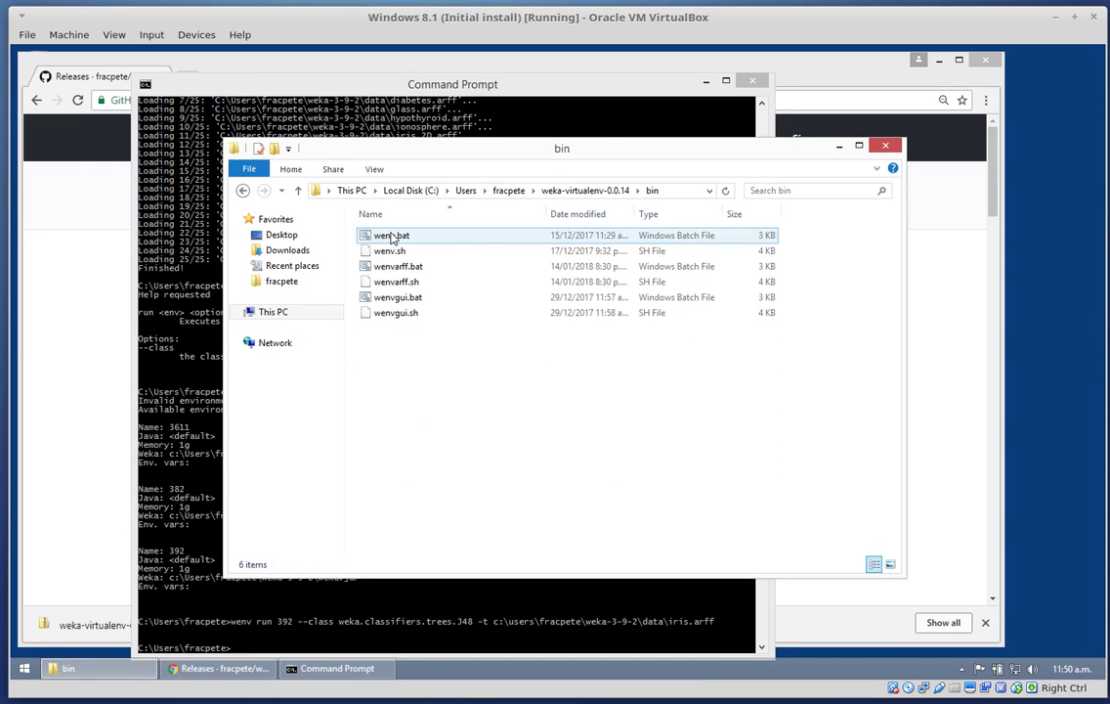
pyautogui.click(420, 299)
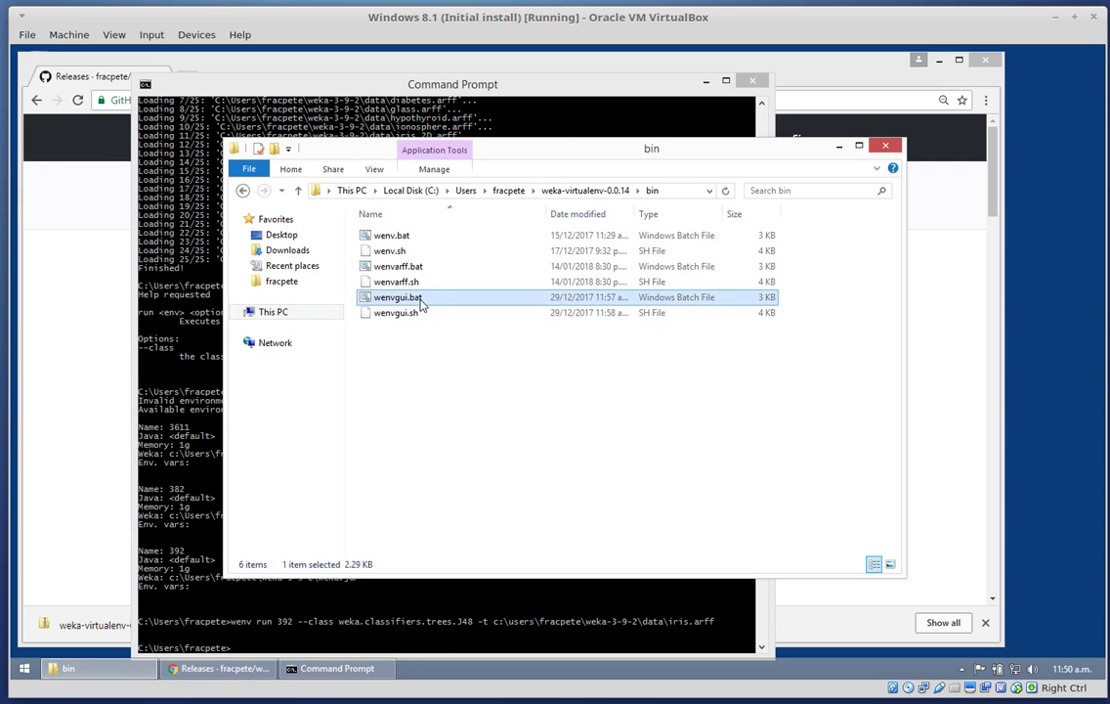
# Return to the Command Prompt and launch the graphical environment manager by running wenvgui
pyautogui.click(238, 617)
pyautogui.write('wenvgyu')
pyautogui.press('BackSpace')
pyautogui.press('BackSpace')
pyautogui.write('ui')
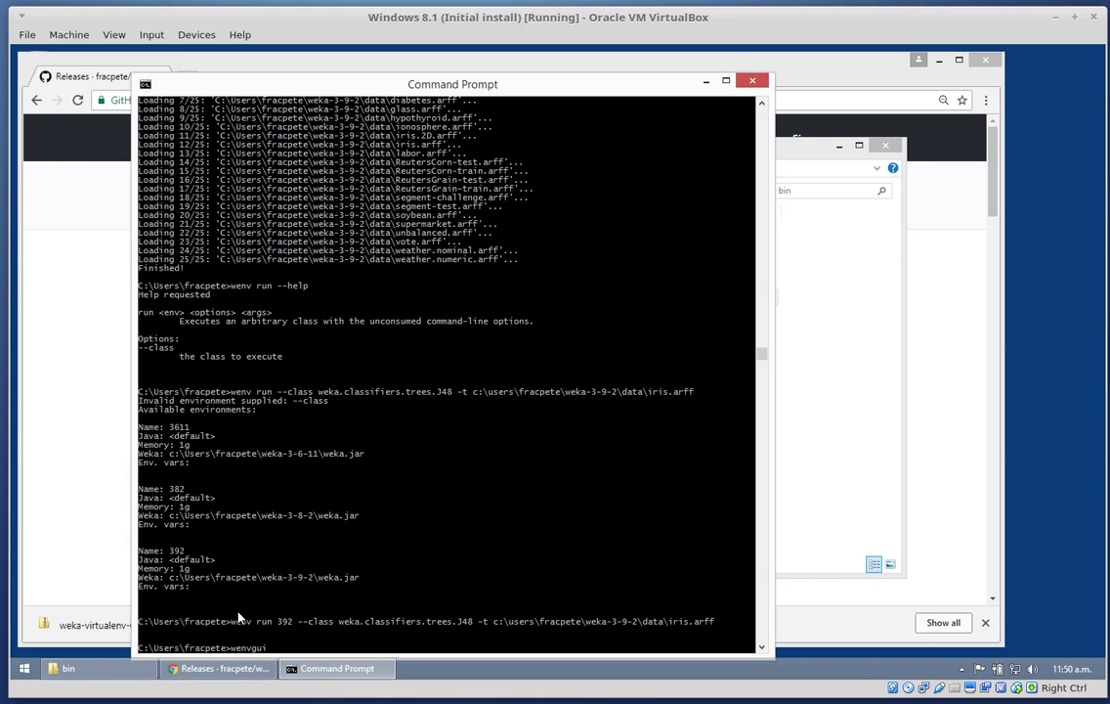
pyautogui.press('Return')
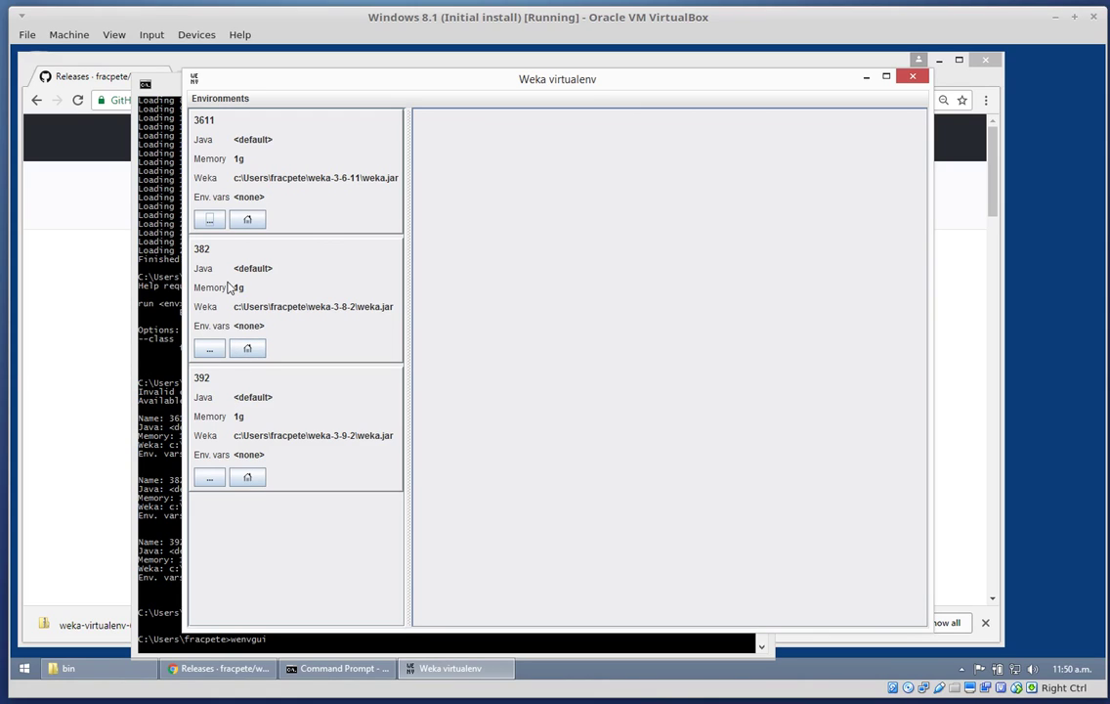
# Examine the actions offered for environment 3611 and the general commands for creating and reloading environments
pyautogui.click(209, 221)
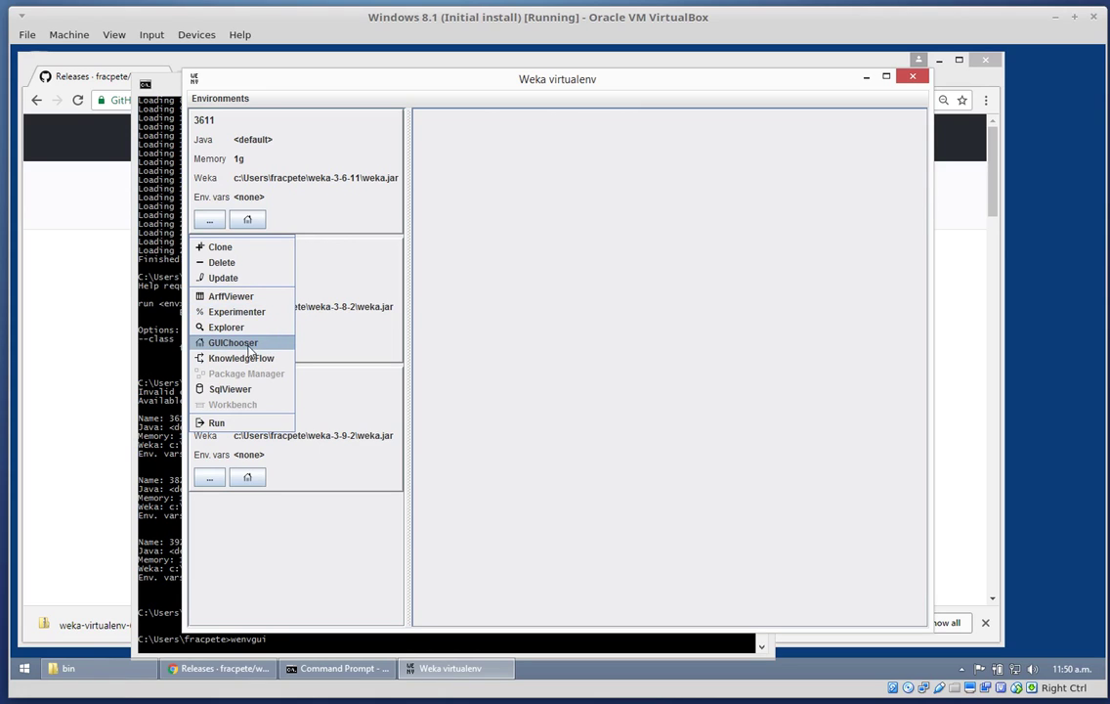
pyautogui.click(338, 222)
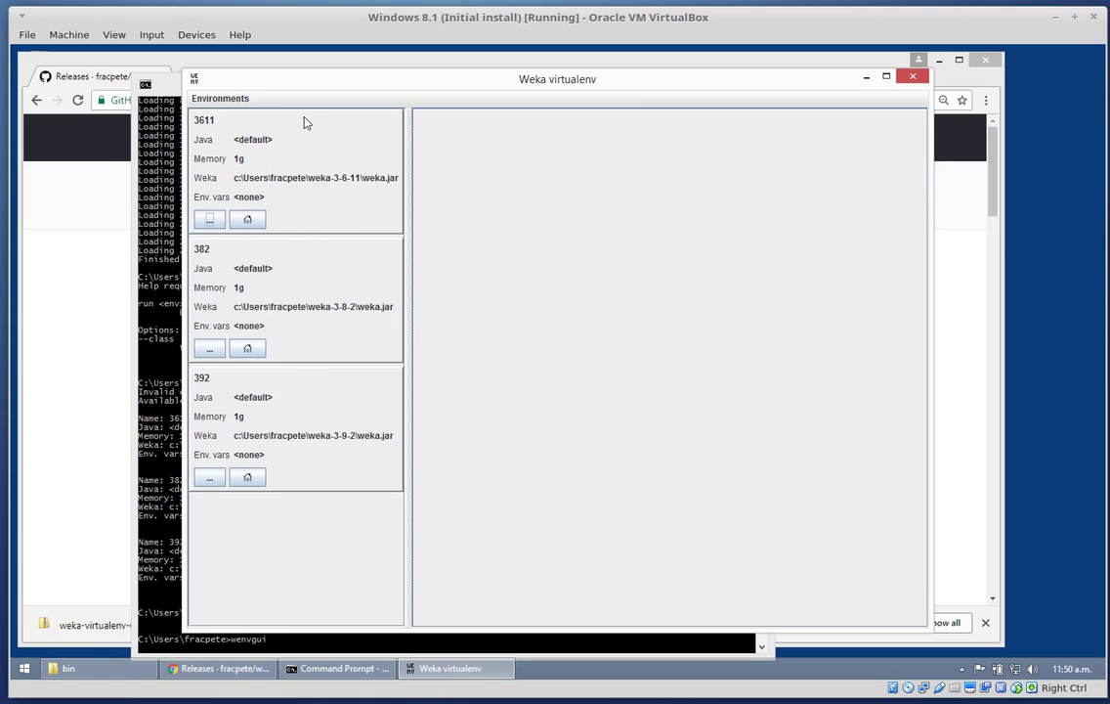
pyautogui.click(238, 98)
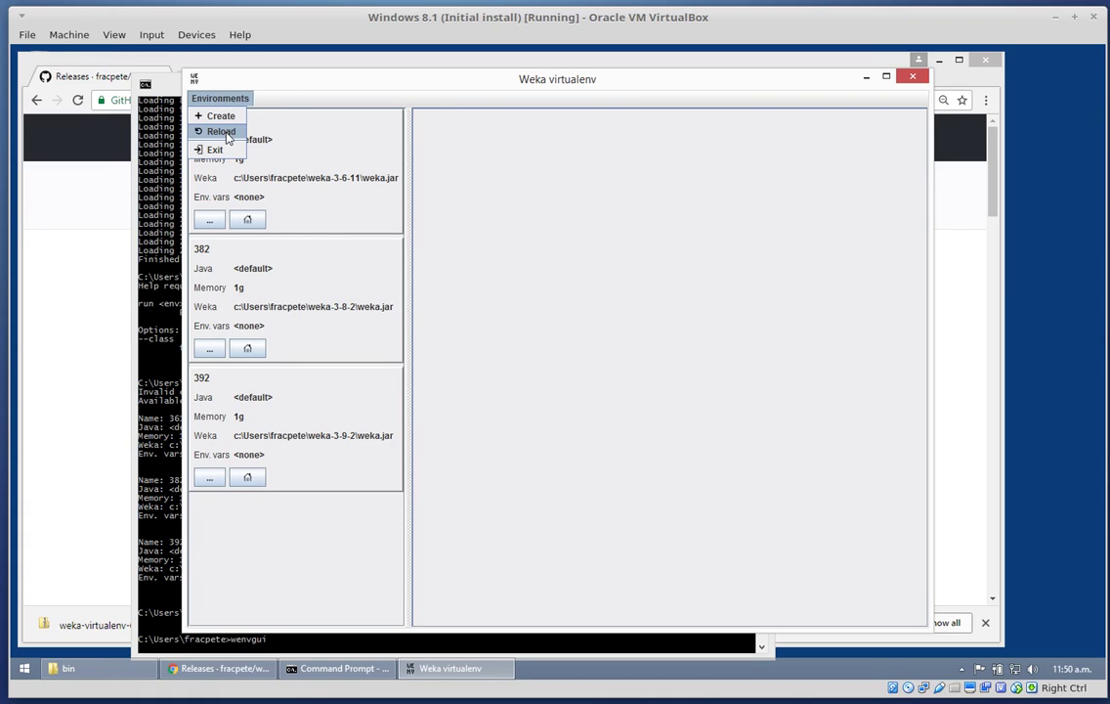
pyautogui.click(287, 94)
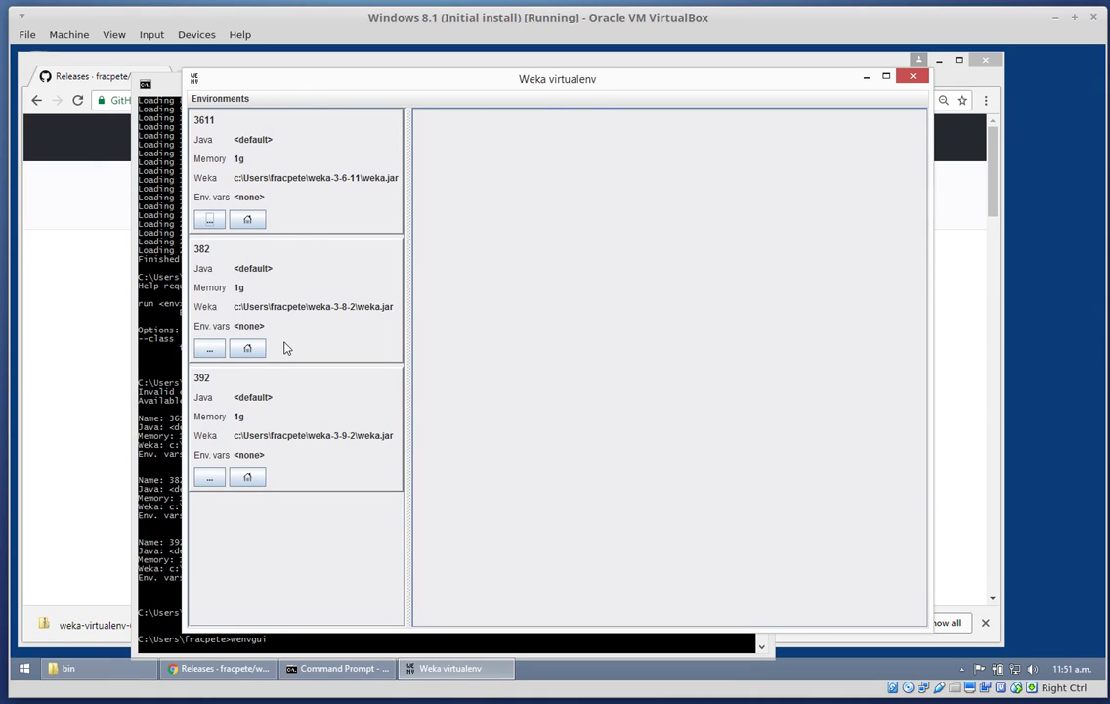
# Compare the actions available for environment 3611 with those for environment 382
pyautogui.click(211, 221)
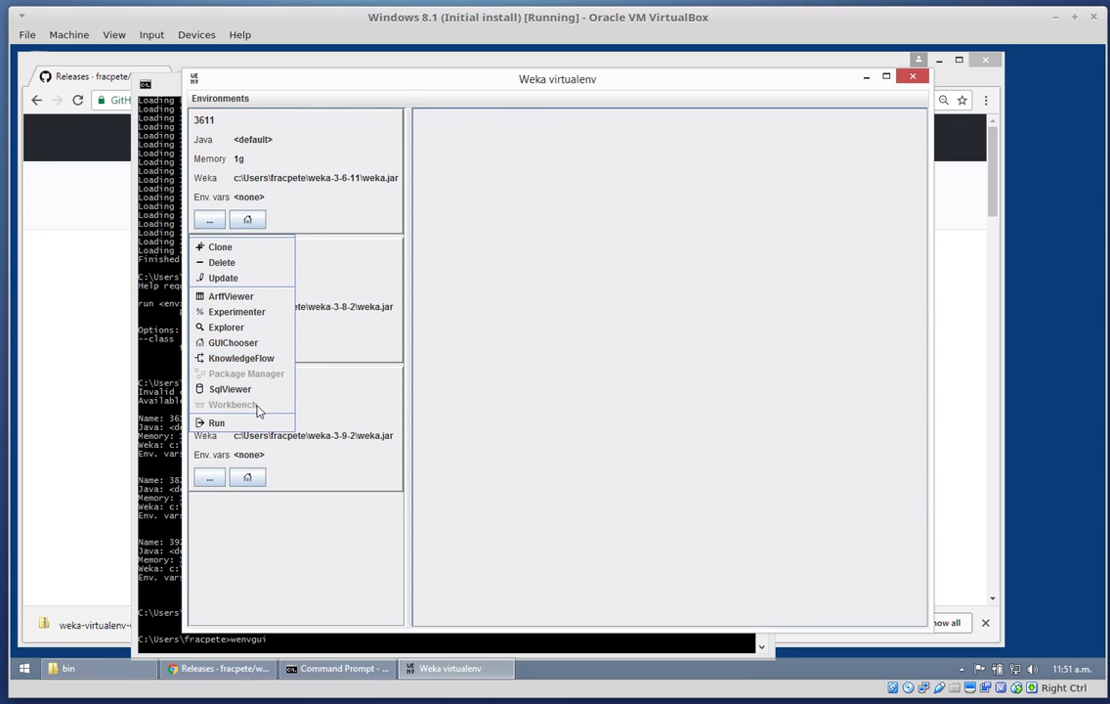
pyautogui.click(434, 339)
pyautogui.click(211, 349)
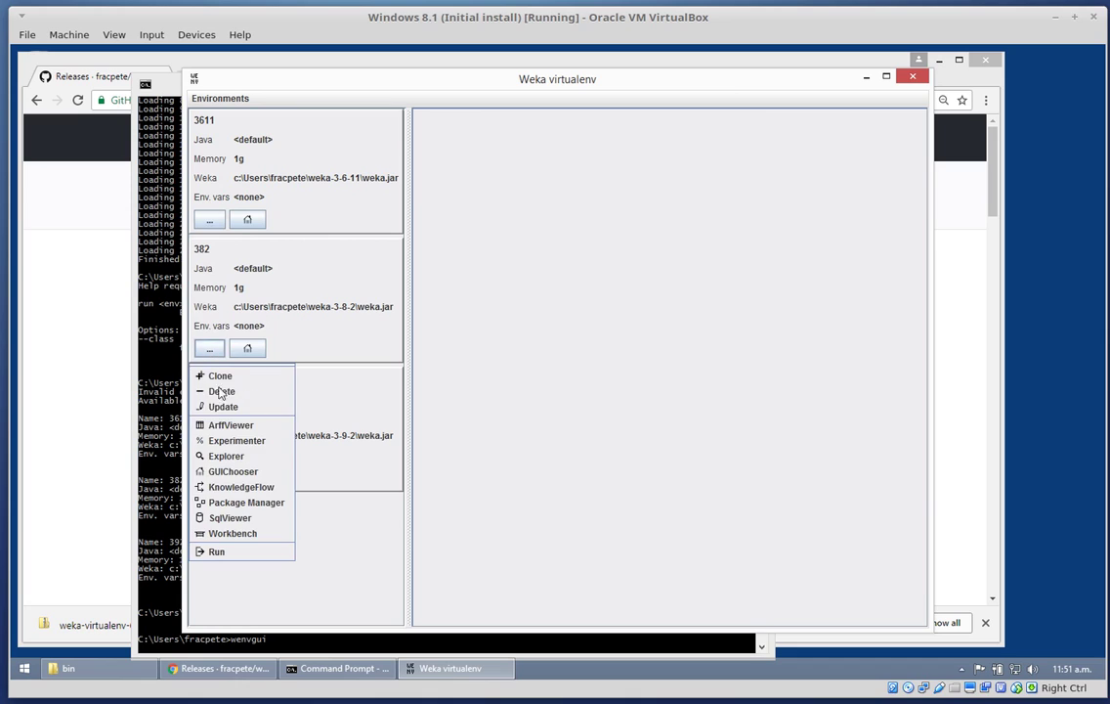
pyautogui.click(253, 458)
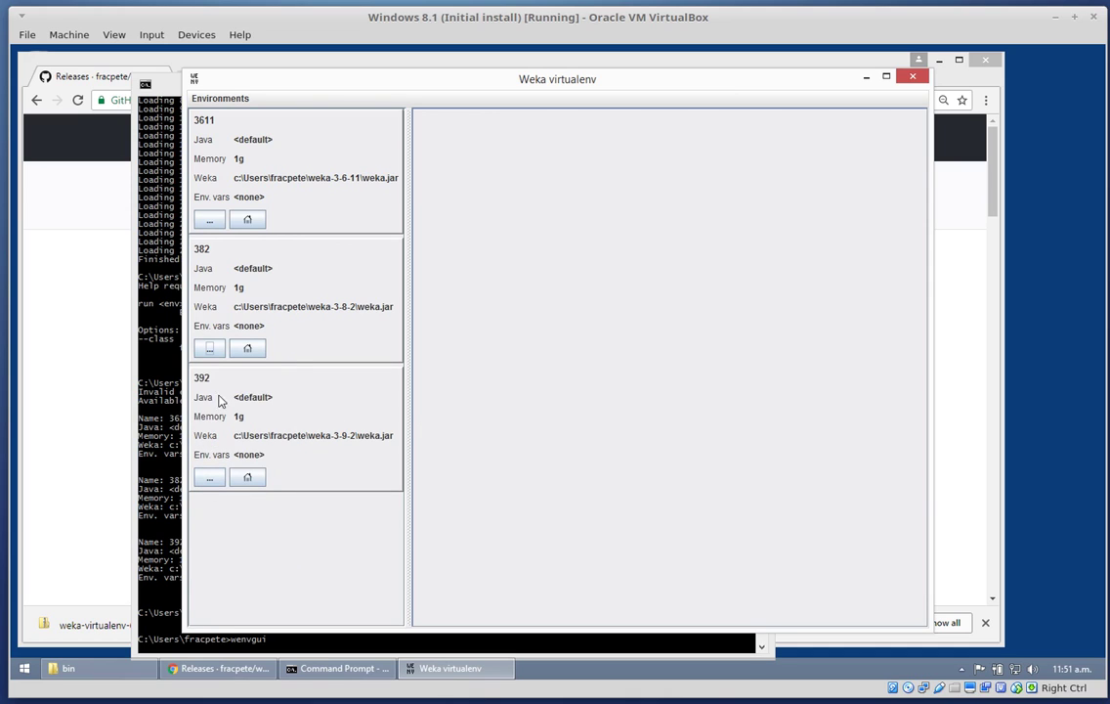
pyautogui.click(209, 348)
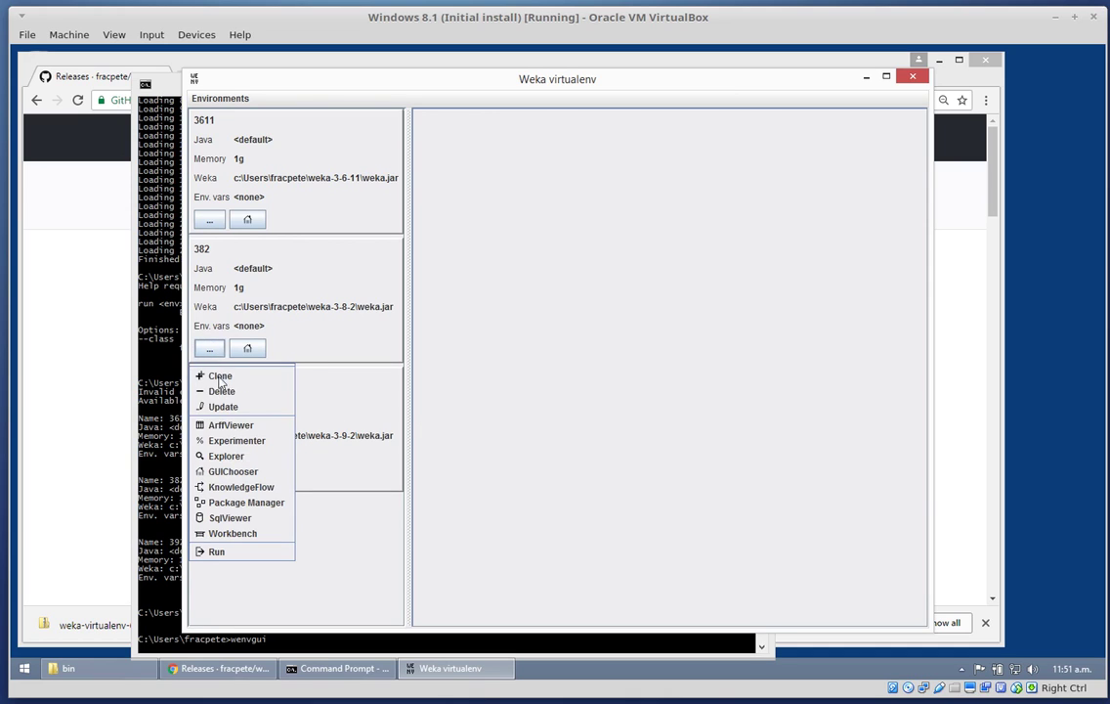
# Launch the Weka Explorer from environment 382, then close its window
pyautogui.click(256, 456)
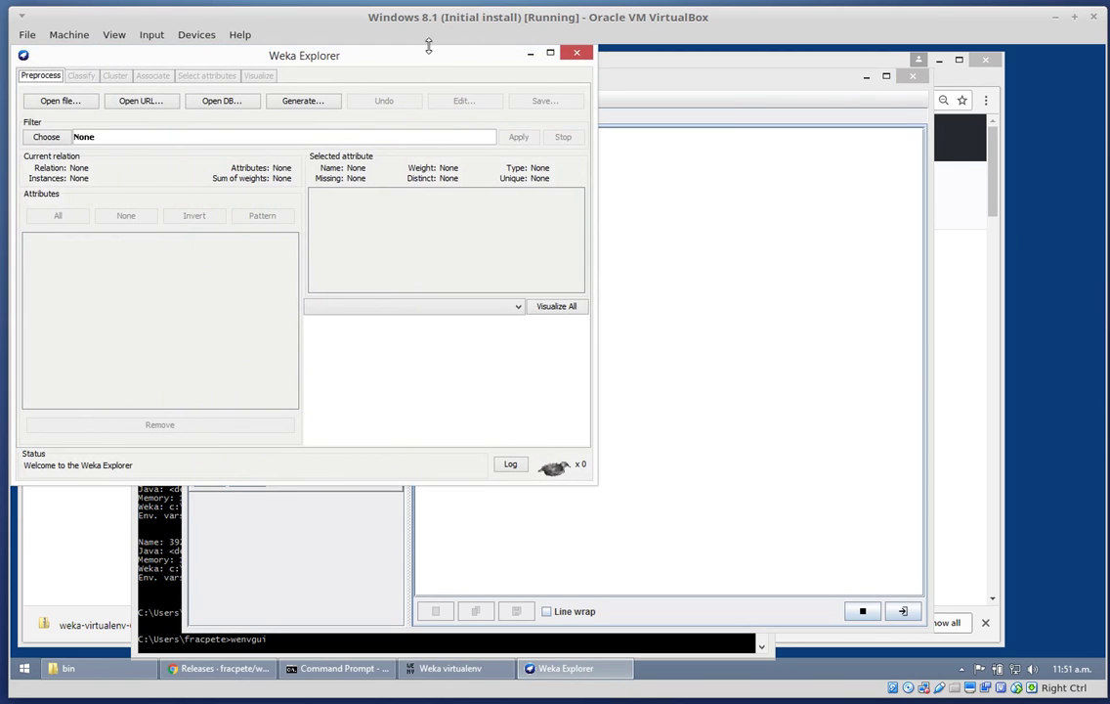
pyautogui.moveTo(397, 67); pyautogui.dragTo(465, 106)
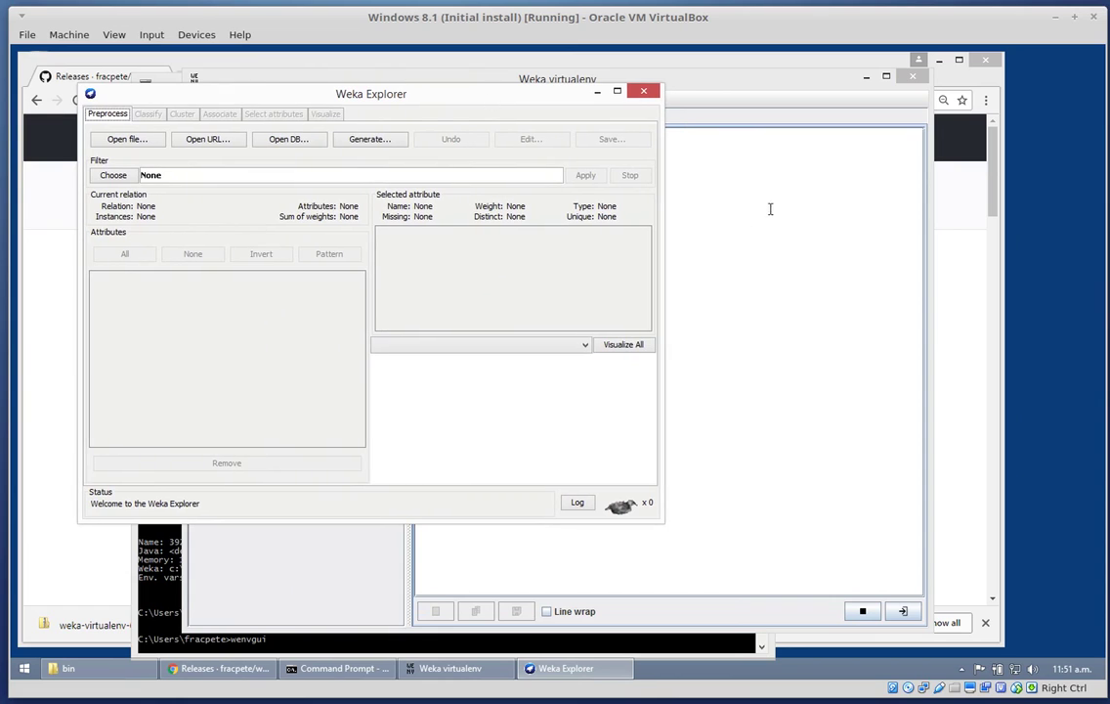
pyautogui.click(645, 94)
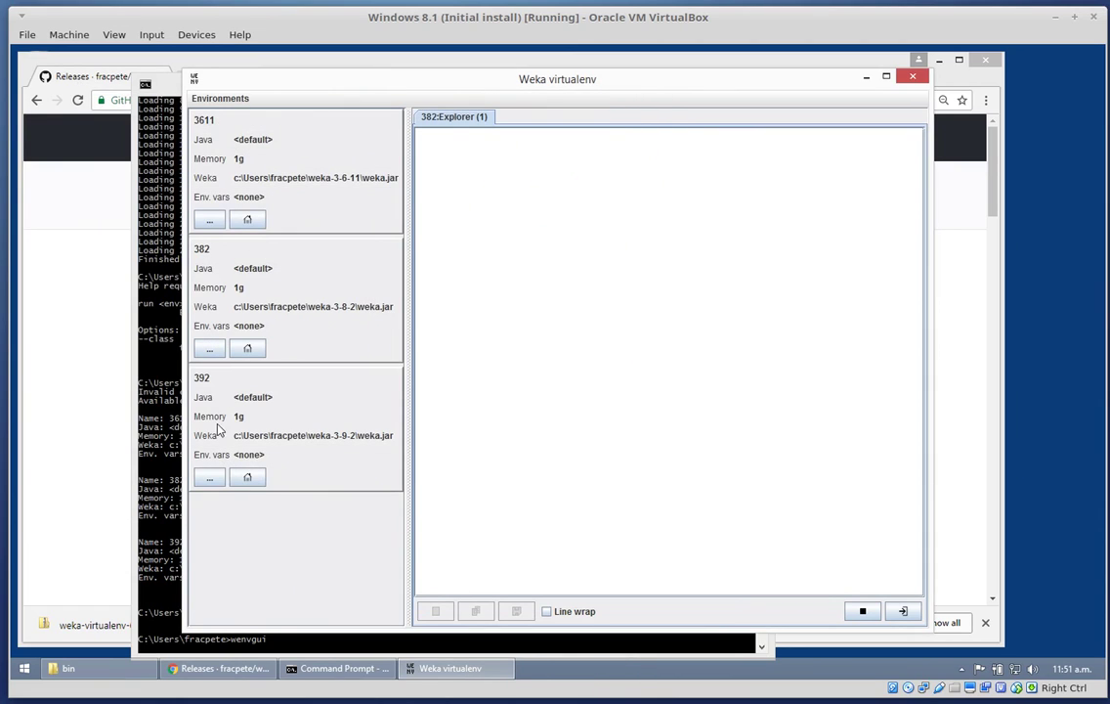
# Launch the Experimenter from environment 392 and create a new experiment in it
pyautogui.click(211, 476)
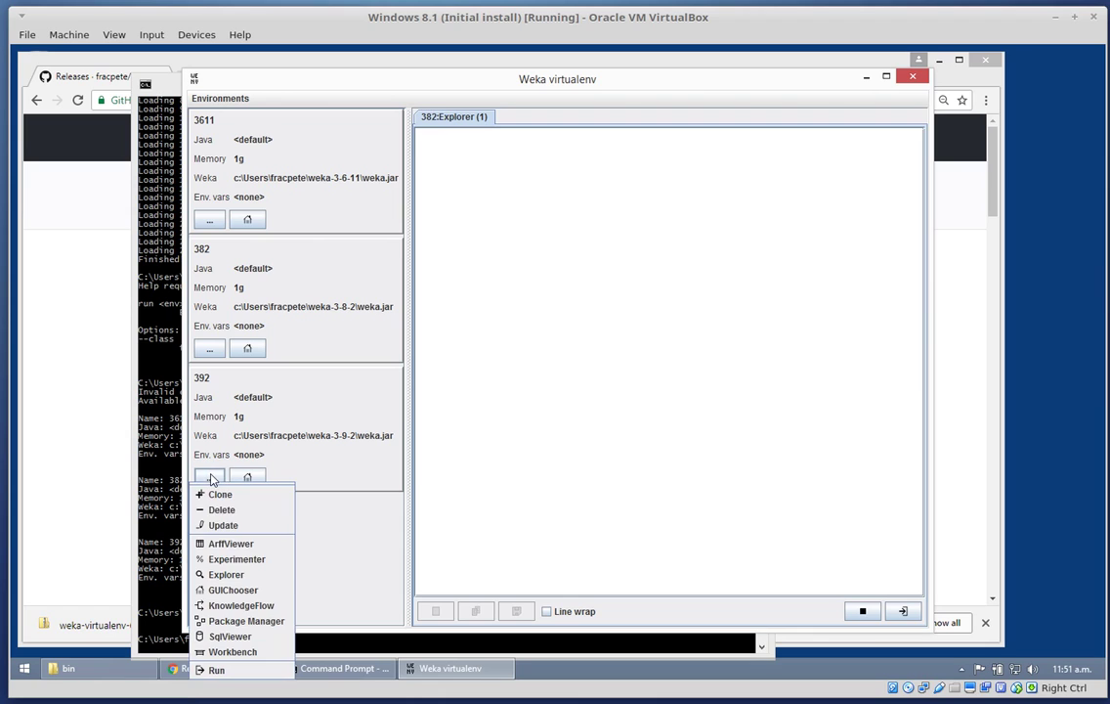
pyautogui.click(236, 560)
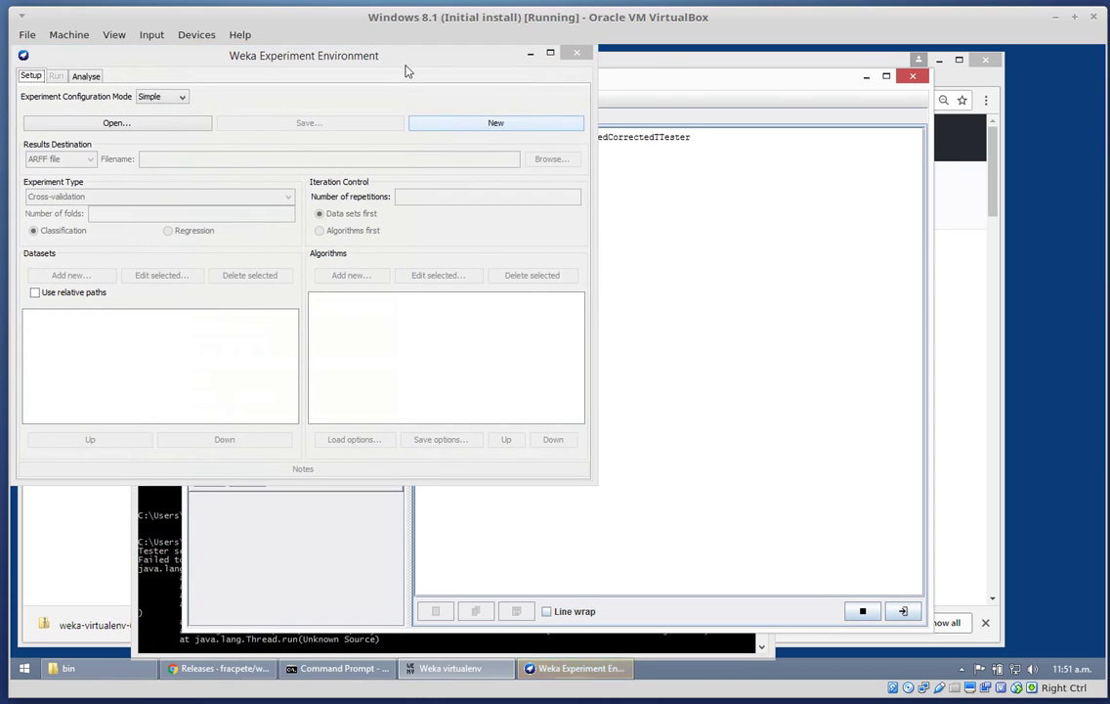
pyautogui.moveTo(399, 62); pyautogui.dragTo(582, 110)
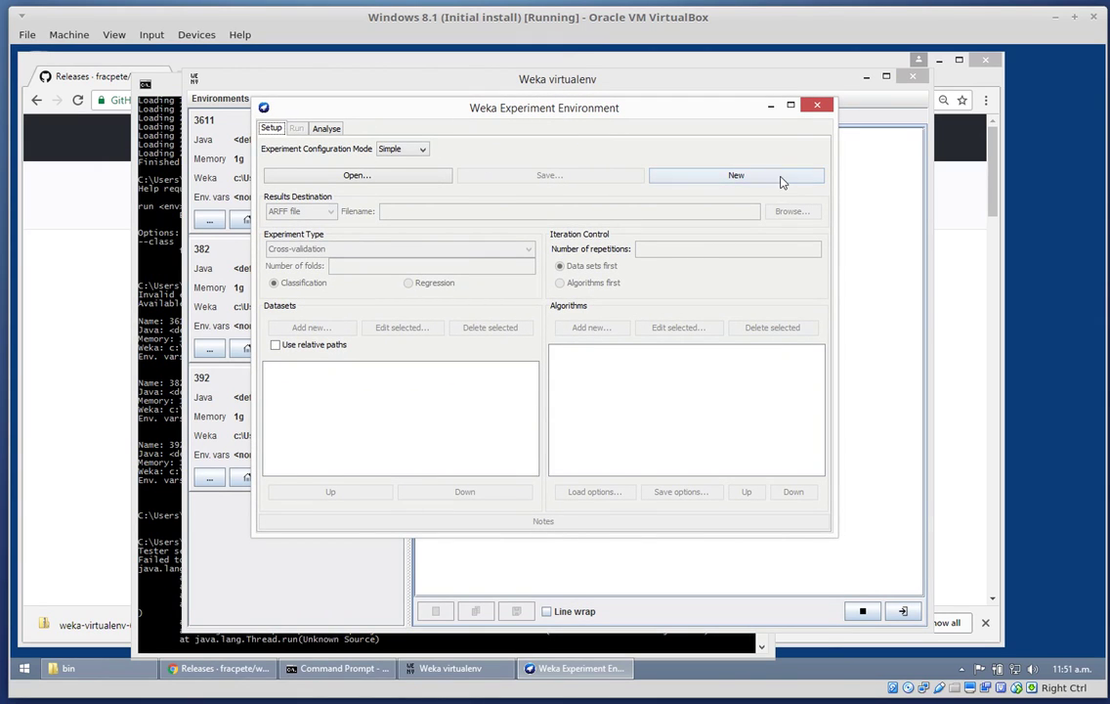
pyautogui.click(677, 179)
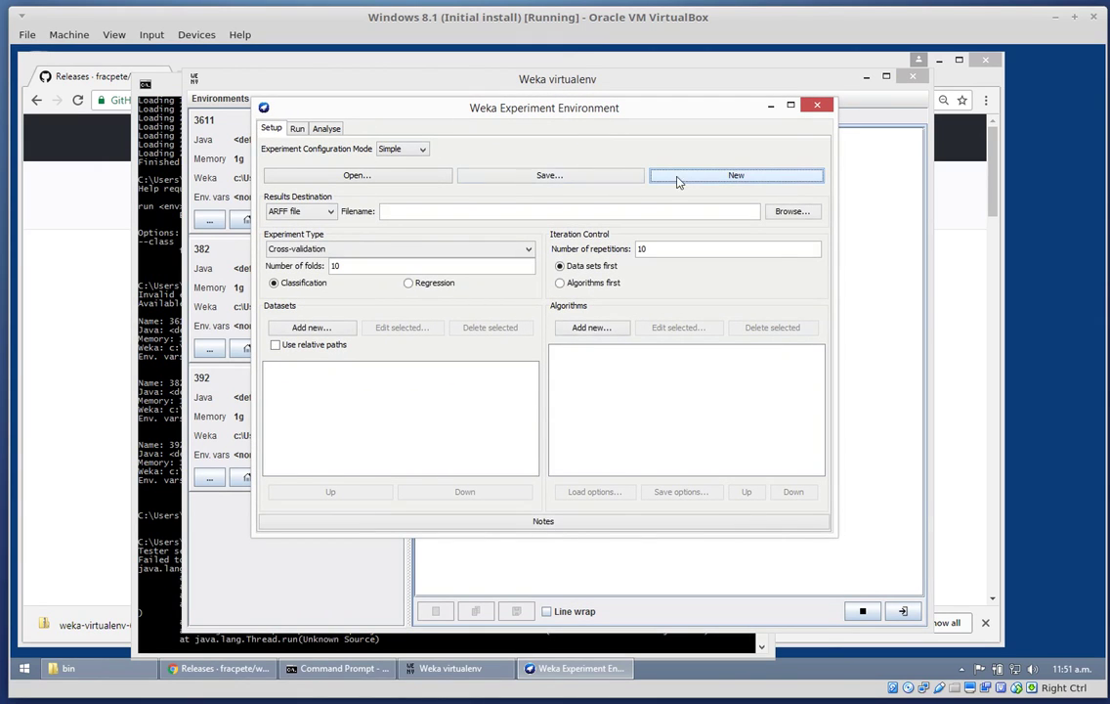
# Add iris.arff from the weka-3-9-2\data folder to the experiment's datasets
pyautogui.click(301, 327)
pyautogui.click(256, 477)
pyautogui.doubleClick(256, 477)
pyautogui.doubleClick(234, 316)
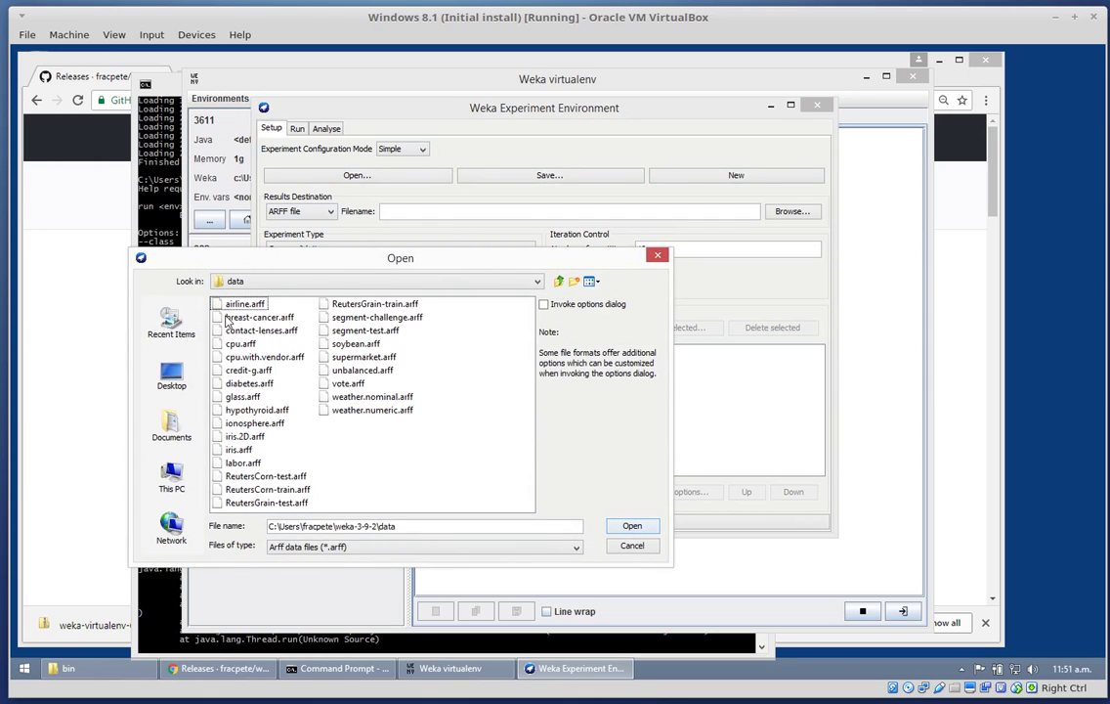
pyautogui.doubleClick(239, 449)
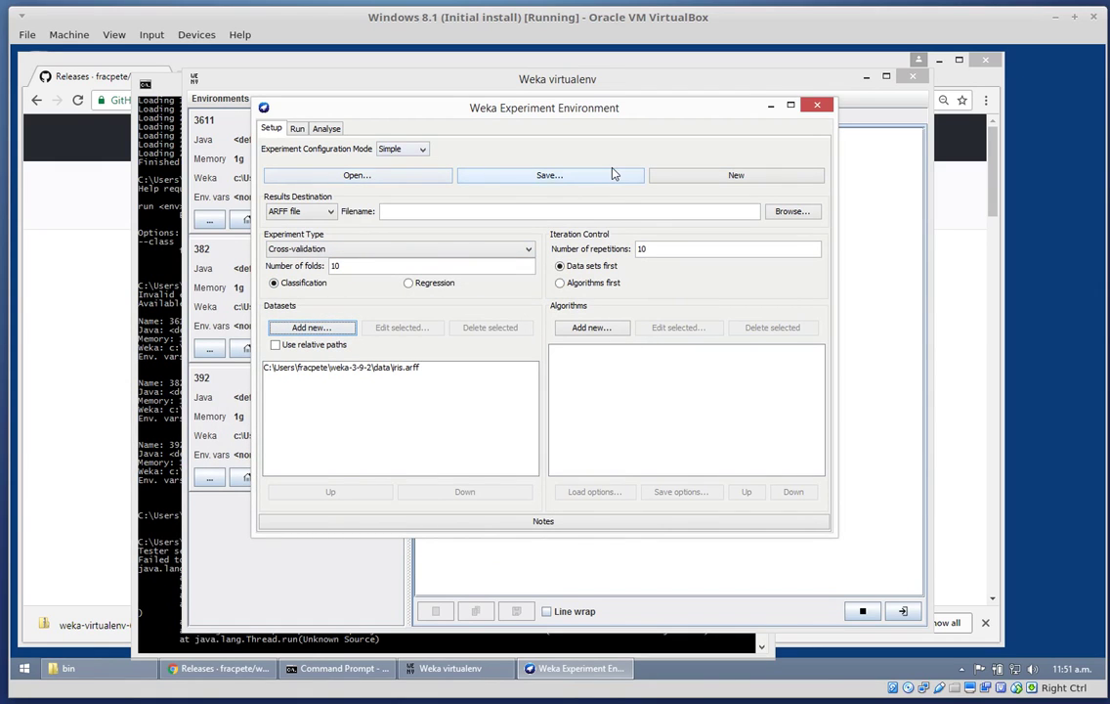
# Add the ZeroR and J48 classifiers with default options to the experiment's algorithms
pyautogui.click(593, 327)
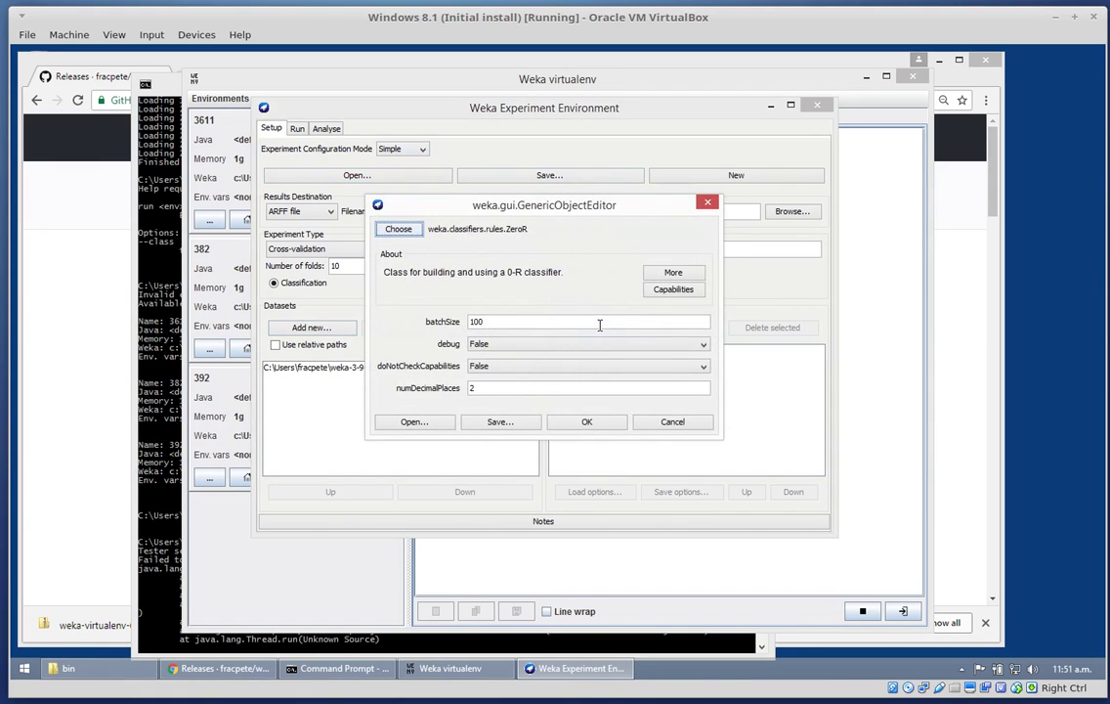
pyautogui.click(594, 425)
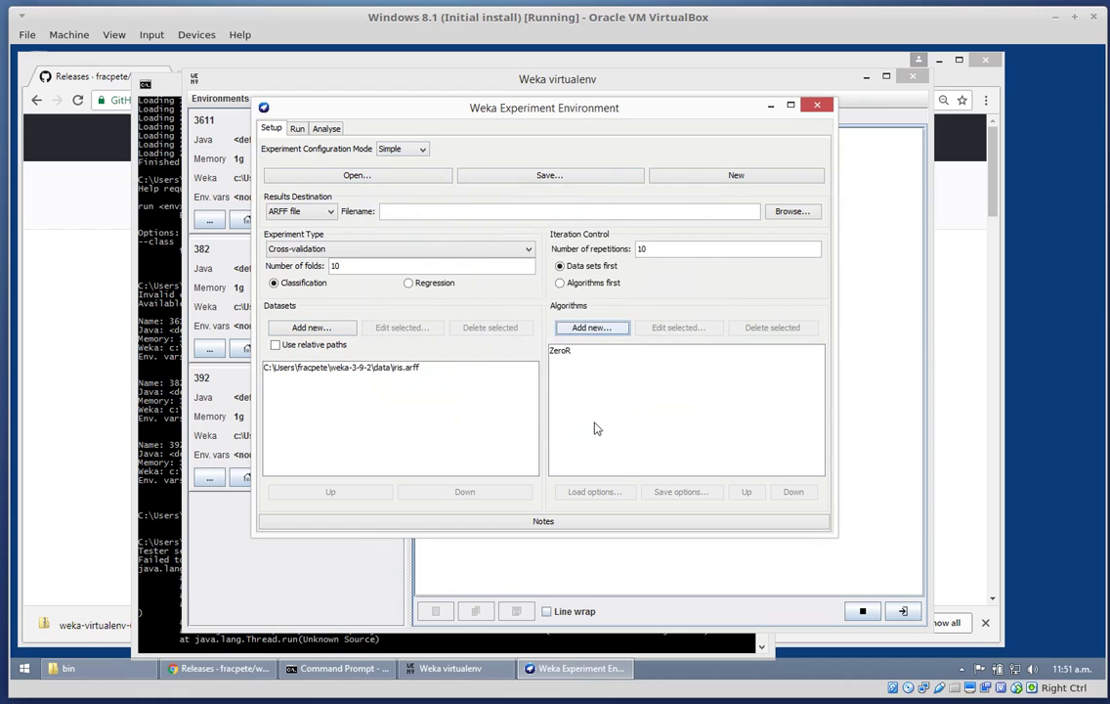
pyautogui.click(589, 329)
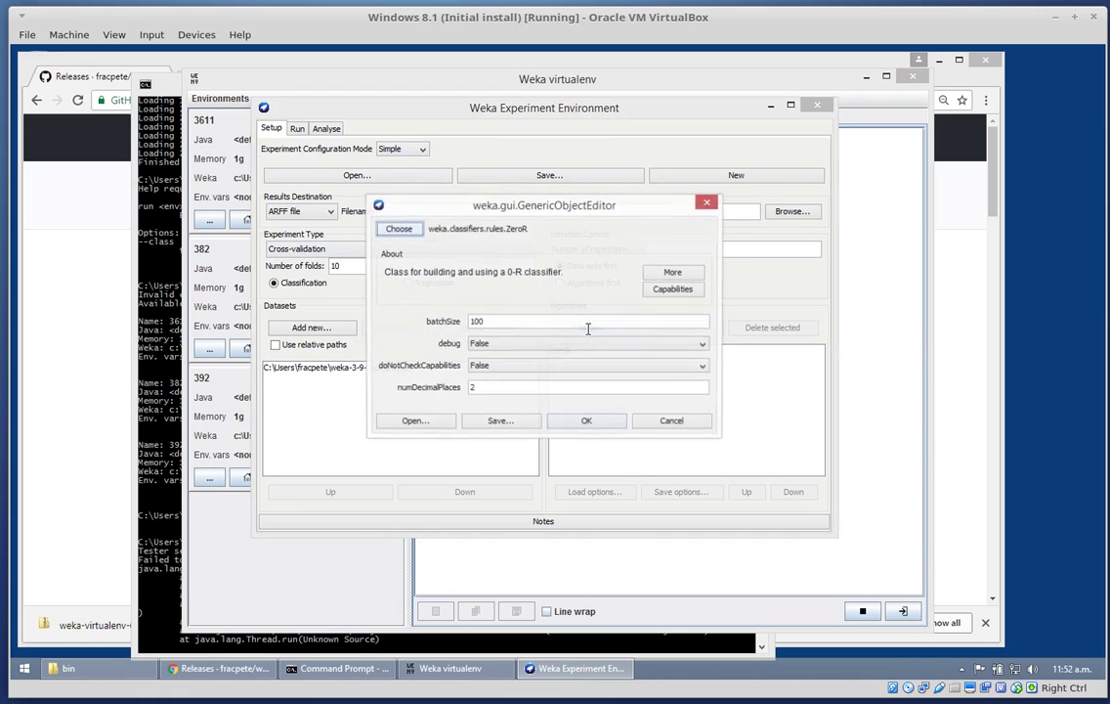
pyautogui.click(398, 229)
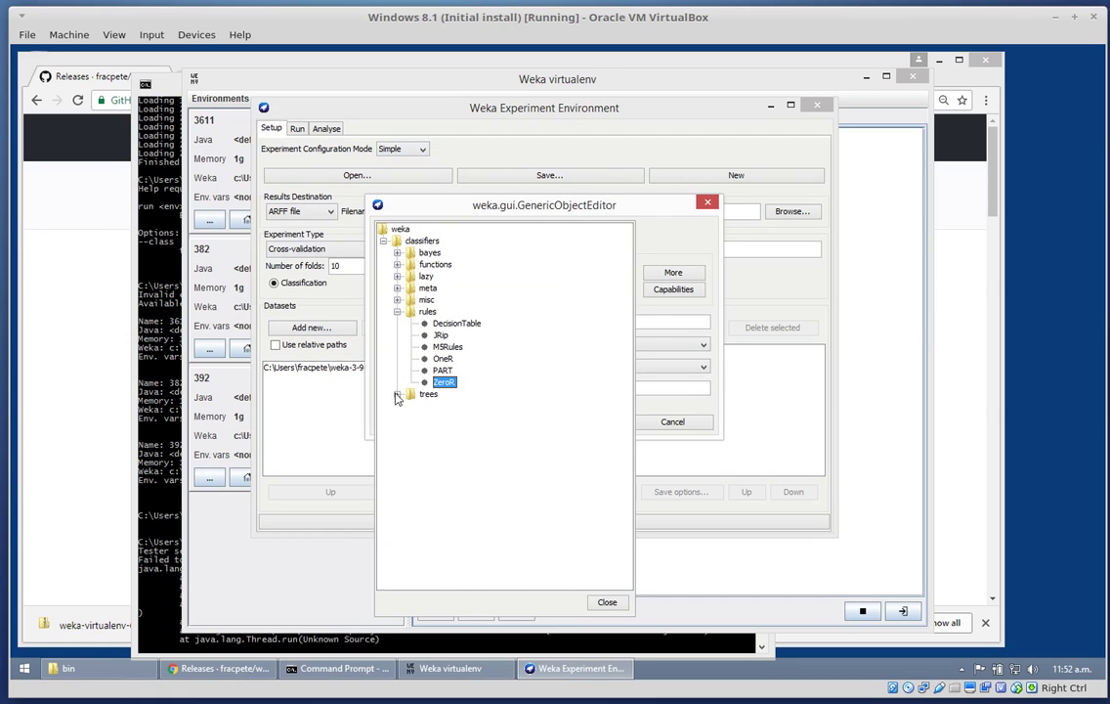
pyautogui.click(397, 394)
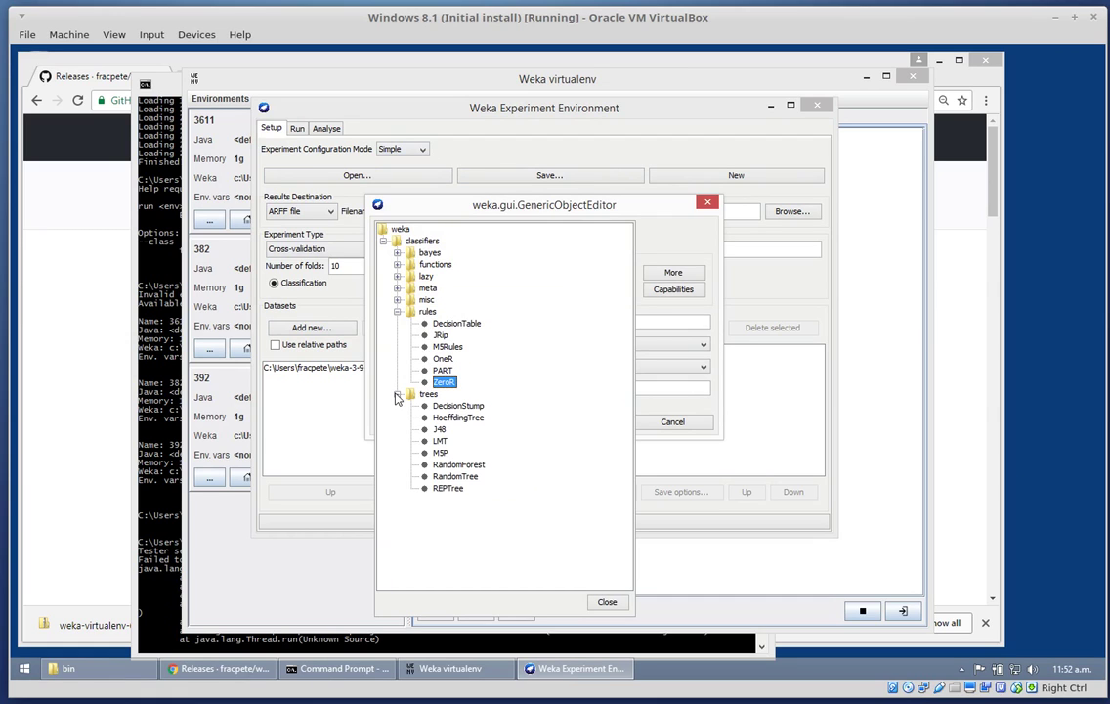
pyautogui.click(442, 434)
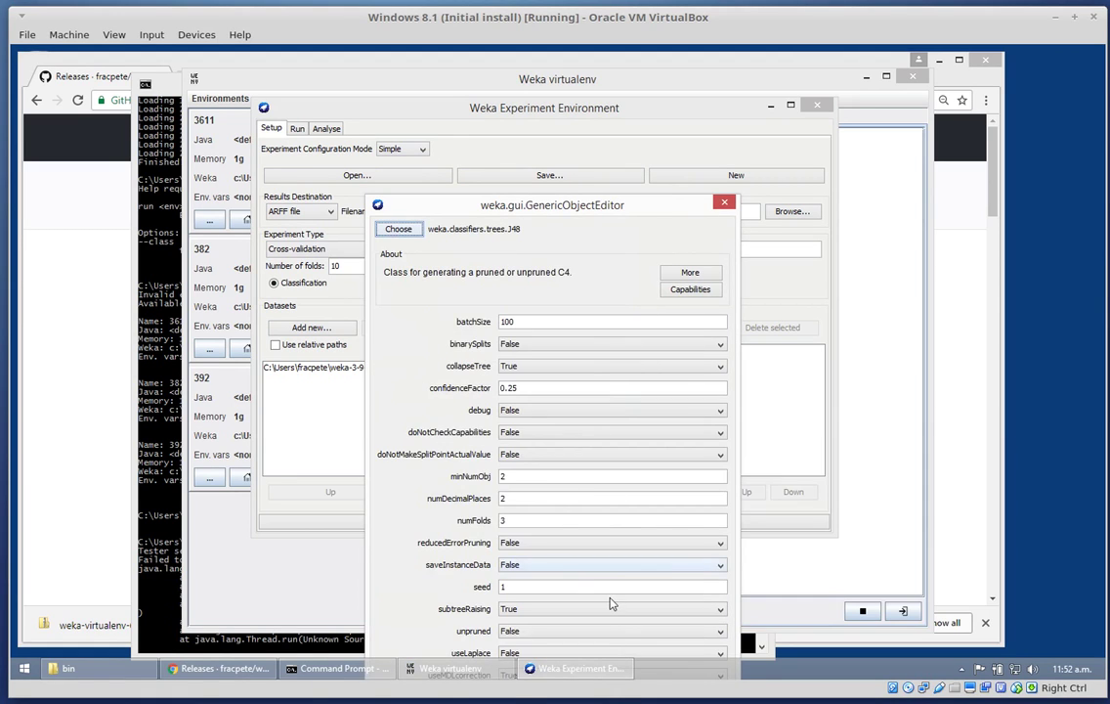
pyautogui.moveTo(600, 196); pyautogui.dragTo(639, 95)
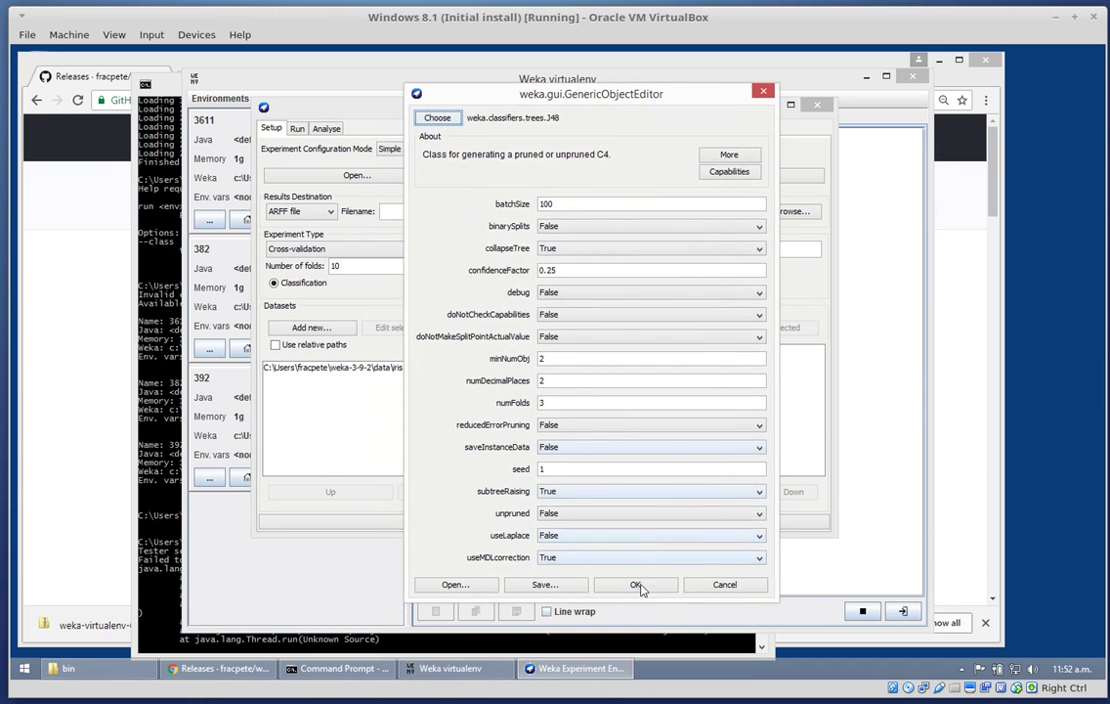
pyautogui.click(639, 585)
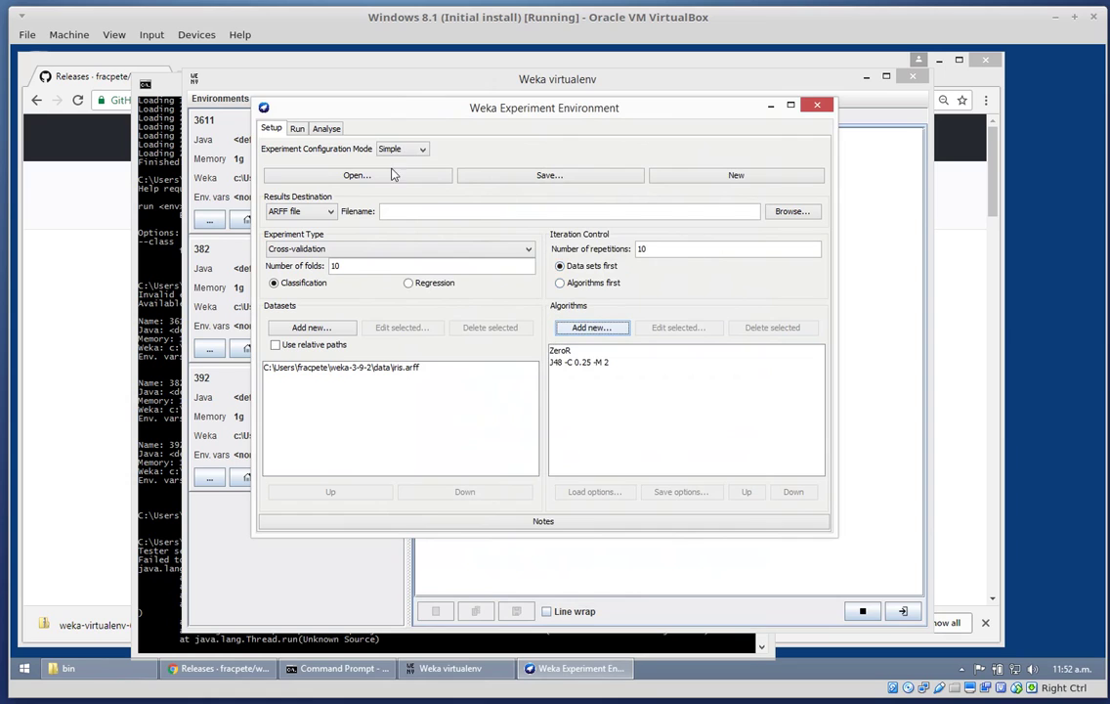
# Run the experiment and bring its captured output into view in the Weka virtualenv window
pyautogui.click(299, 130)
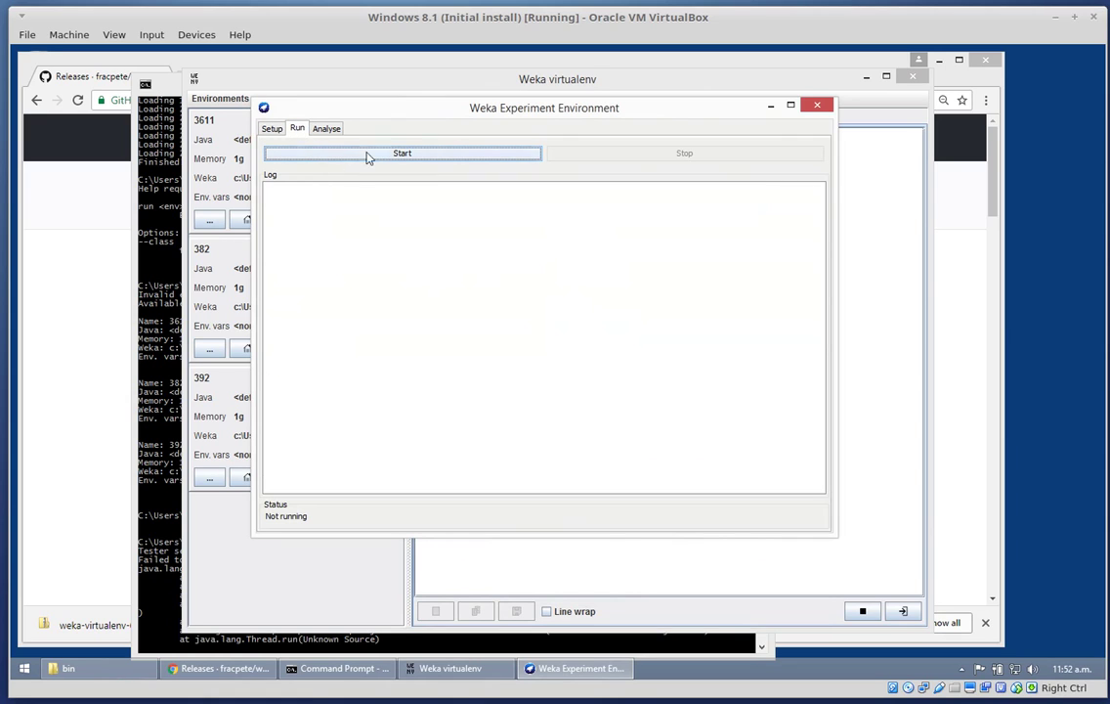
pyautogui.click(488, 155)
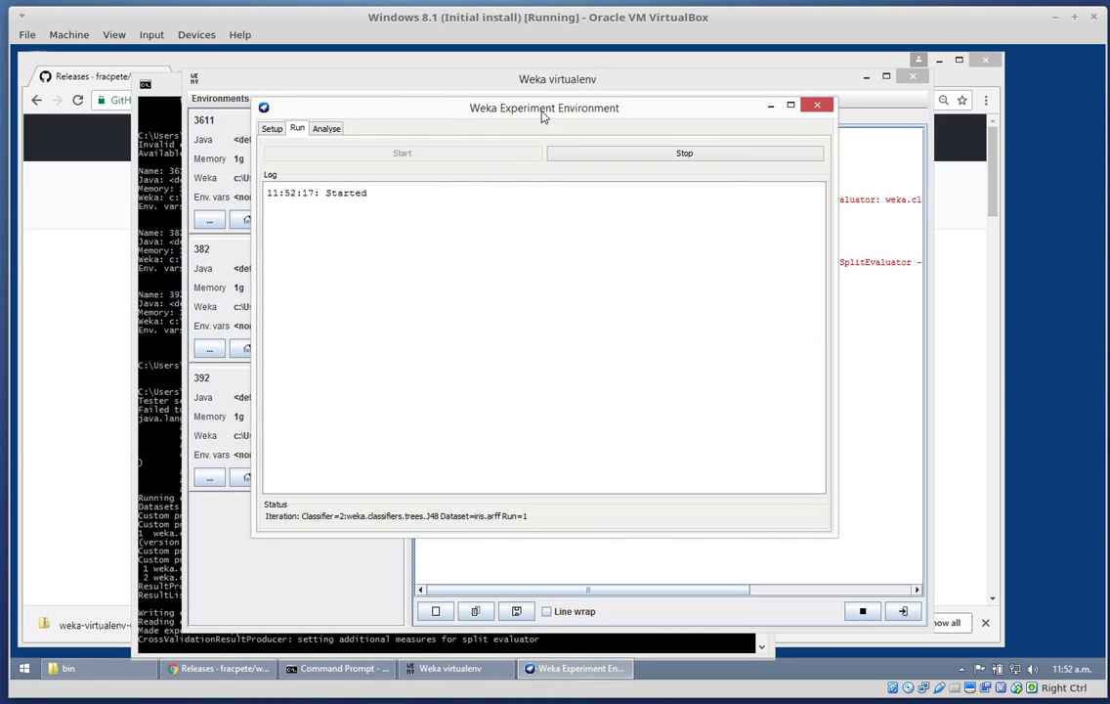
pyautogui.moveTo(550, 117); pyautogui.dragTo(176, 188)
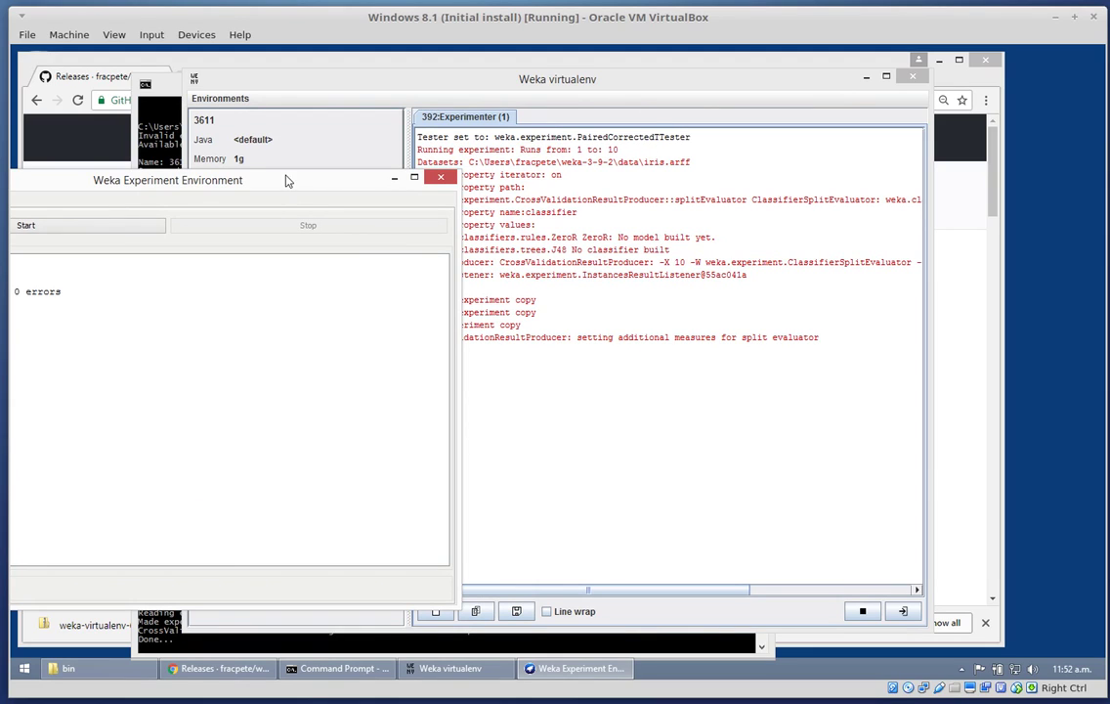
pyautogui.moveTo(287, 181); pyautogui.dragTo(483, 181)
pyautogui.click(778, 332)
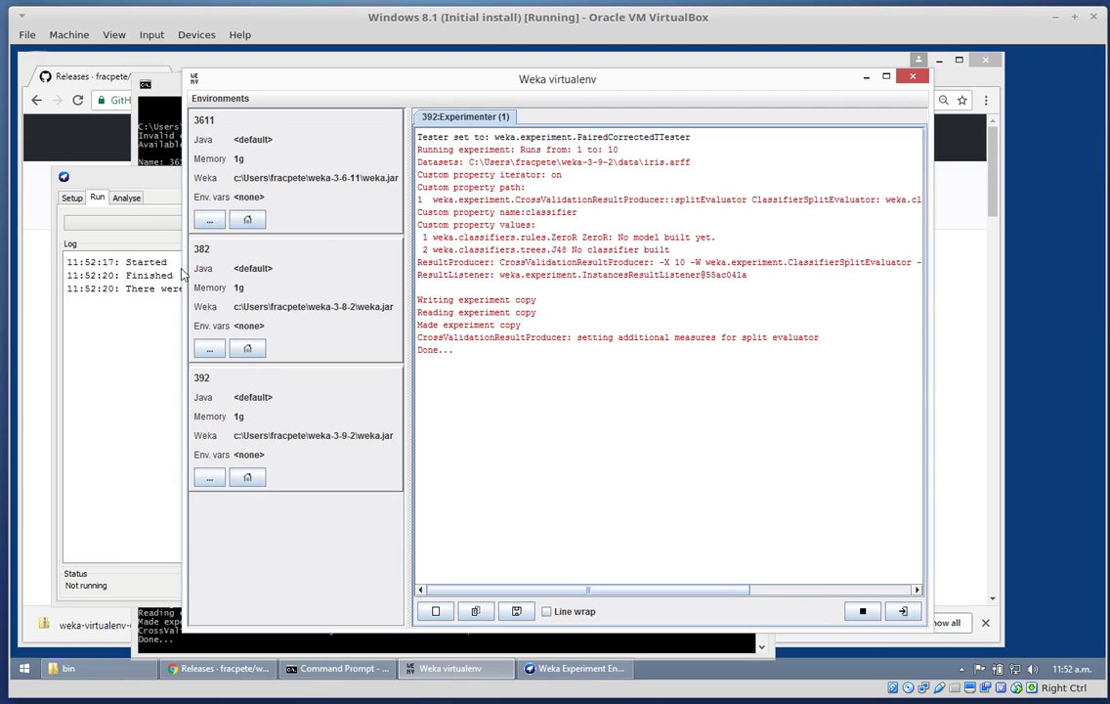
# Load the current experiment's results for analysis, perform the paired t-test on Percent_correct and examine the test output
pyautogui.click(138, 186)
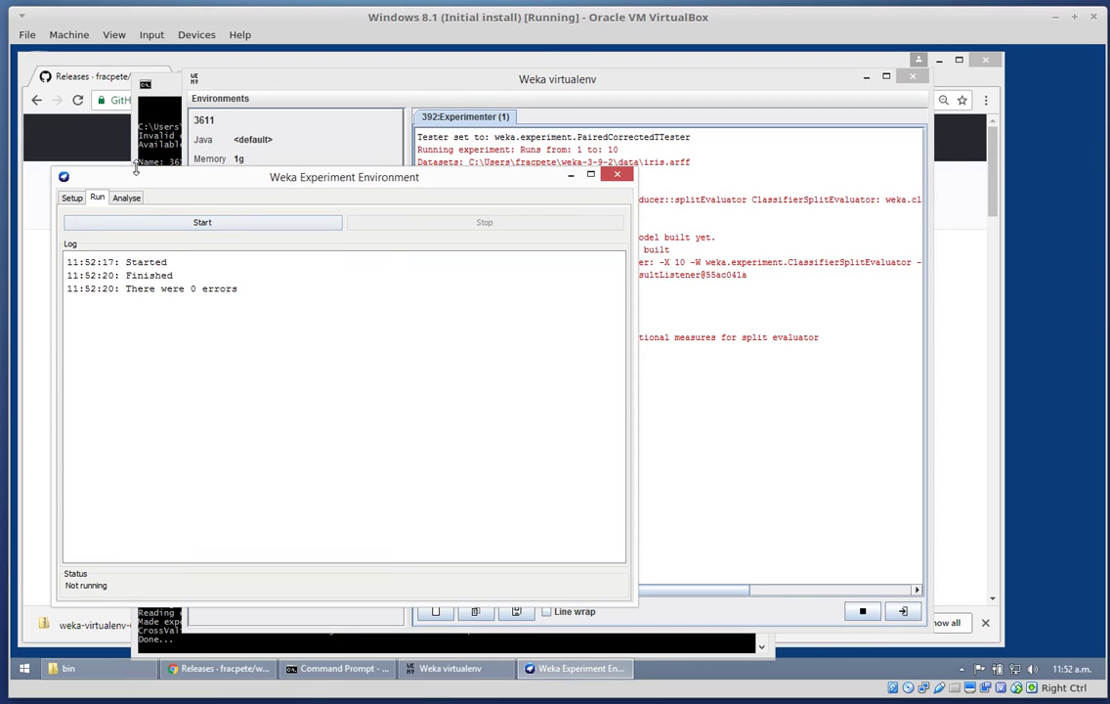
pyautogui.click(126, 198)
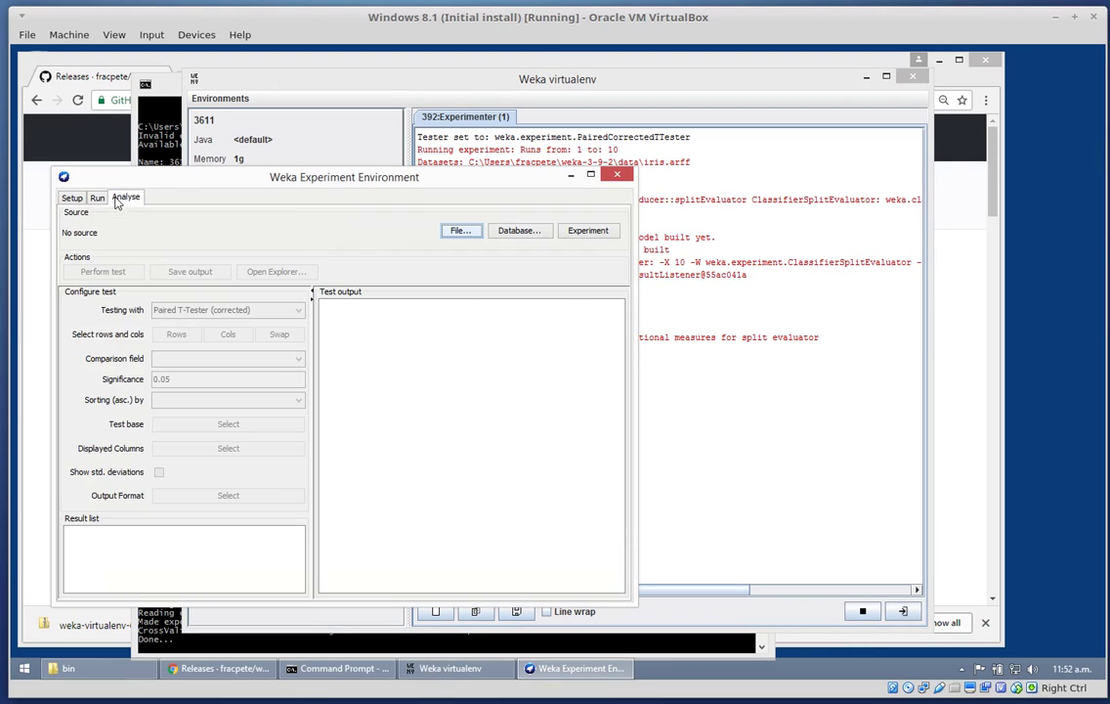
pyautogui.click(599, 233)
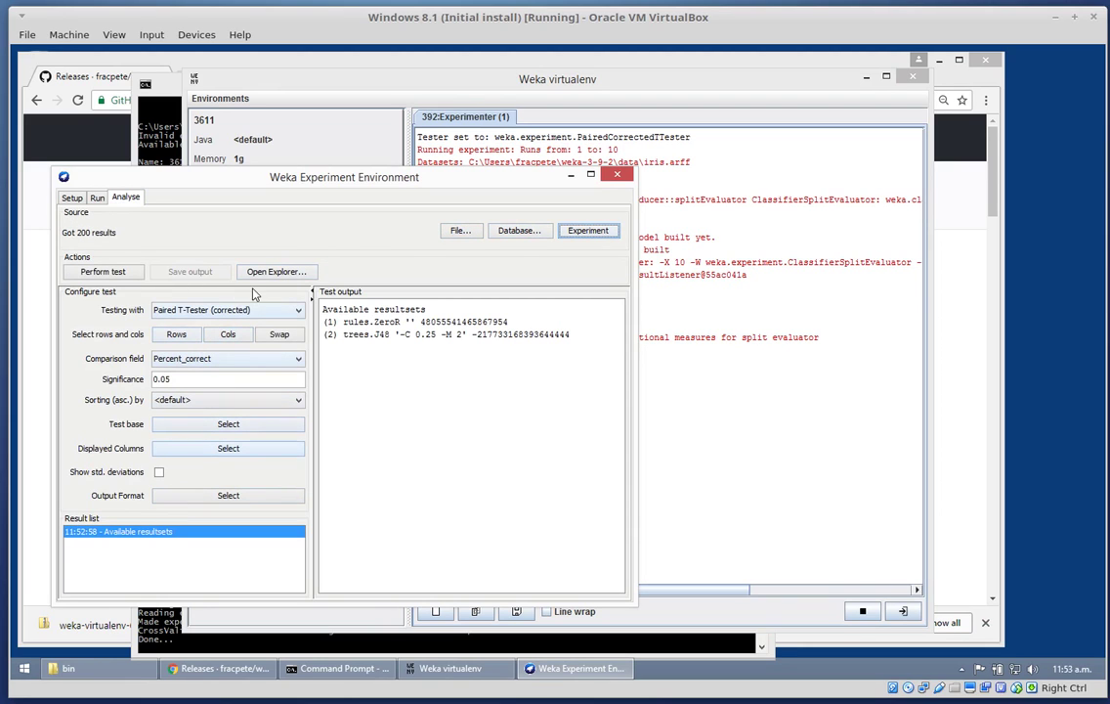
pyautogui.click(108, 274)
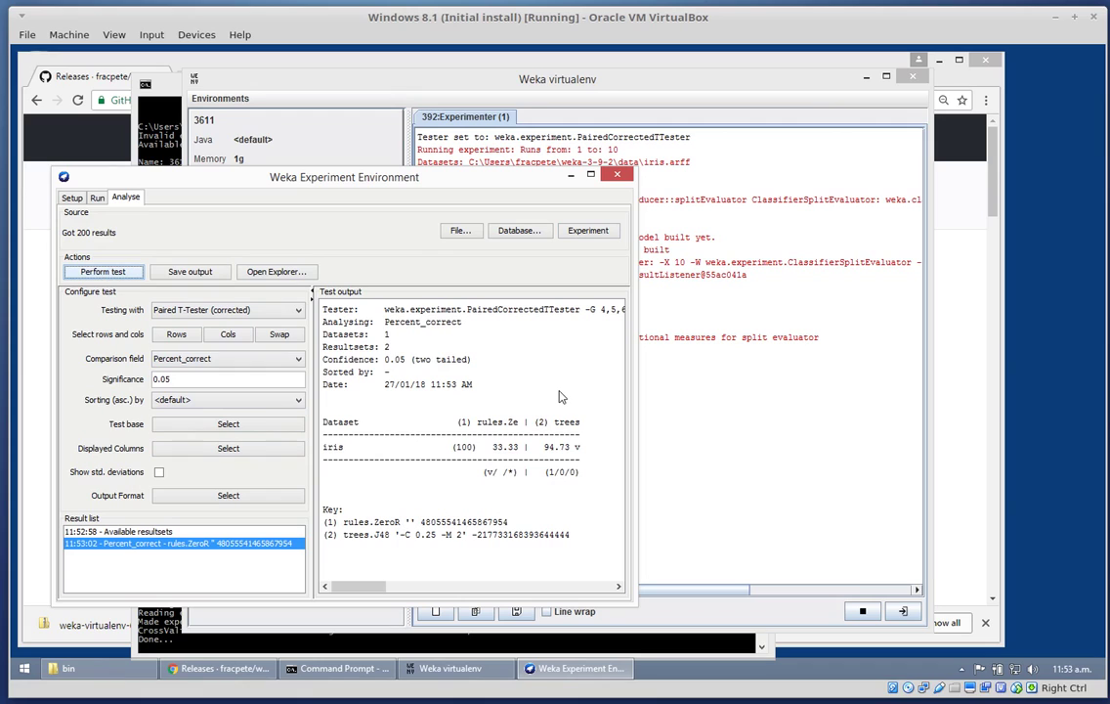
pyautogui.hscroll(3, 562, 396)
pyautogui.hscroll(-3, 562, 396)
# Close the 392 Experimenter session from the environment manager and exit the manager
pyautogui.click(904, 611)
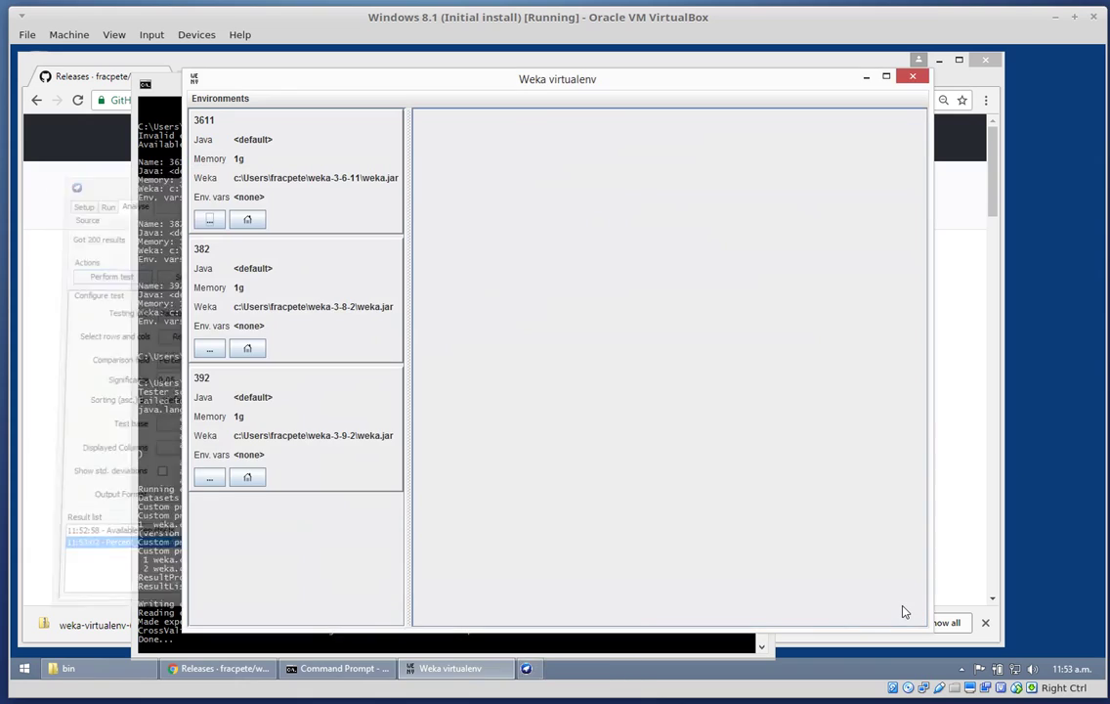
pyautogui.click(219, 97)
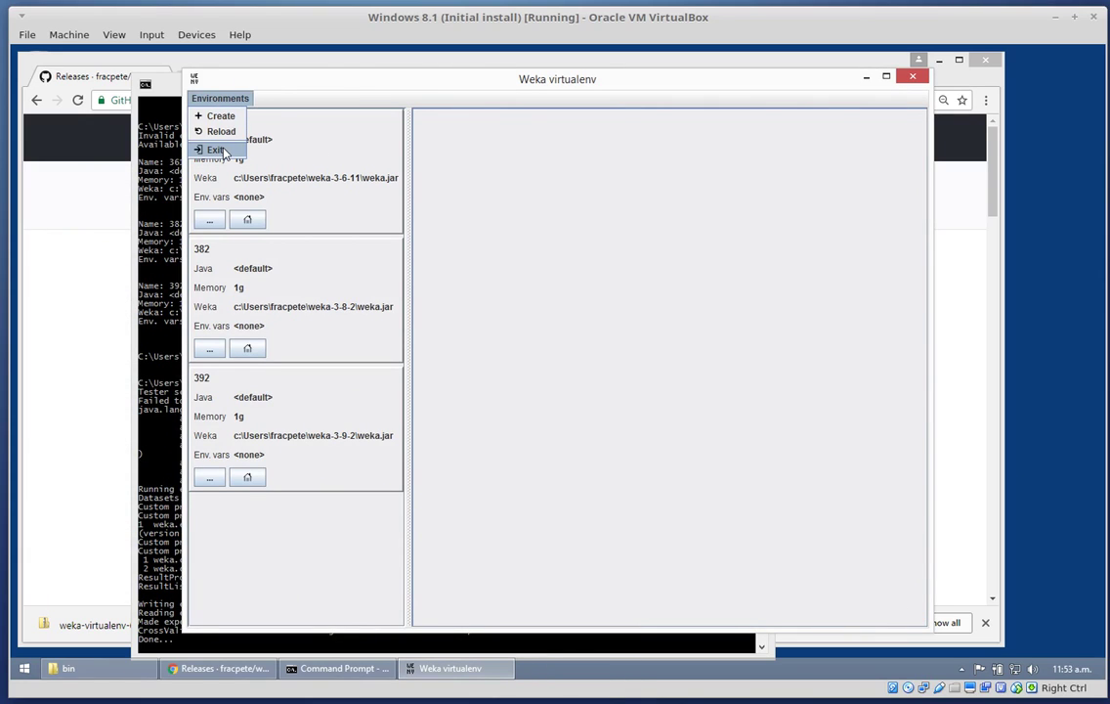
pyautogui.click(215, 150)
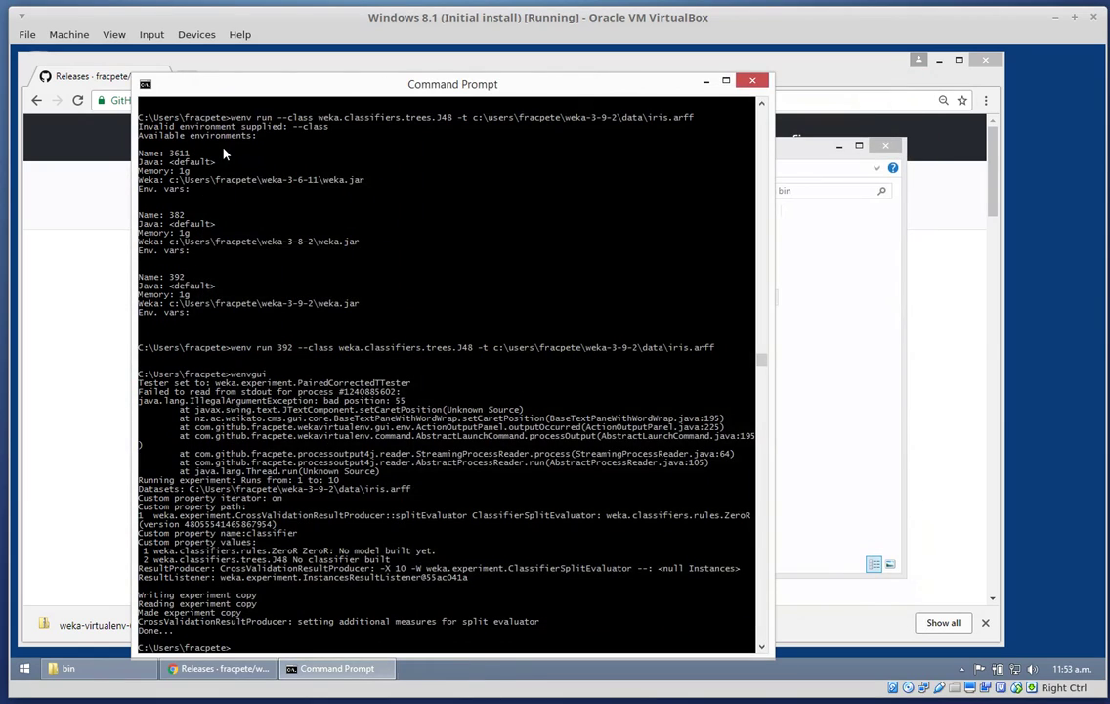